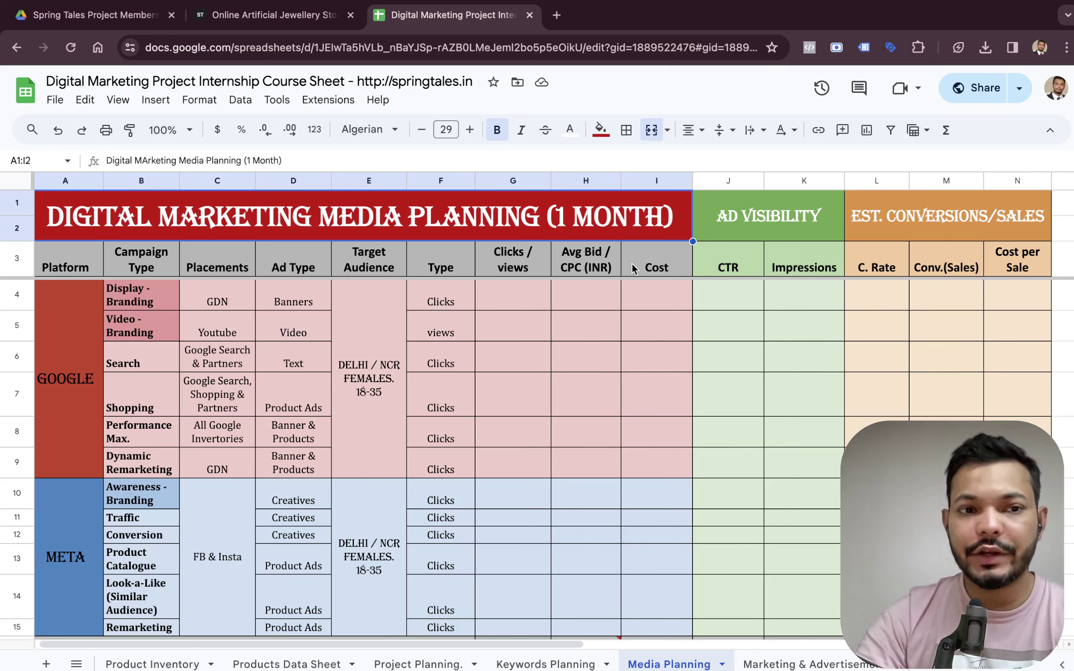
Review the Media Planning sheet's Google and Meta campaigns, its column headings from Platform to Impressions, and the Total row.
{"action": "left_click", "coordinate": [43, 385]}
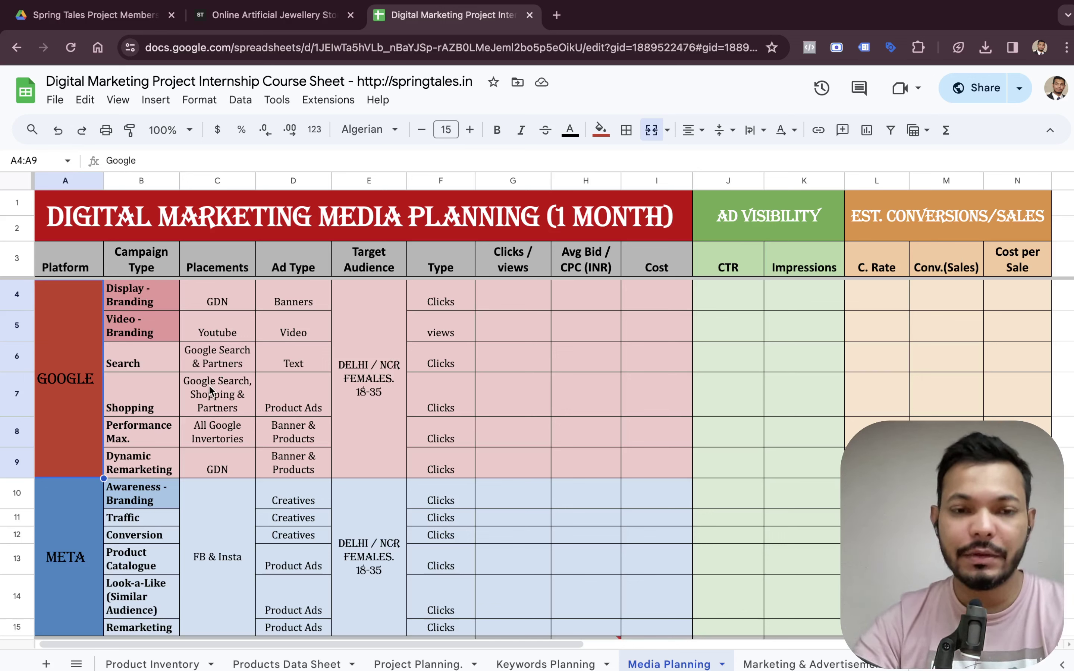
{"action": "left_click", "coordinate": [305, 291]}
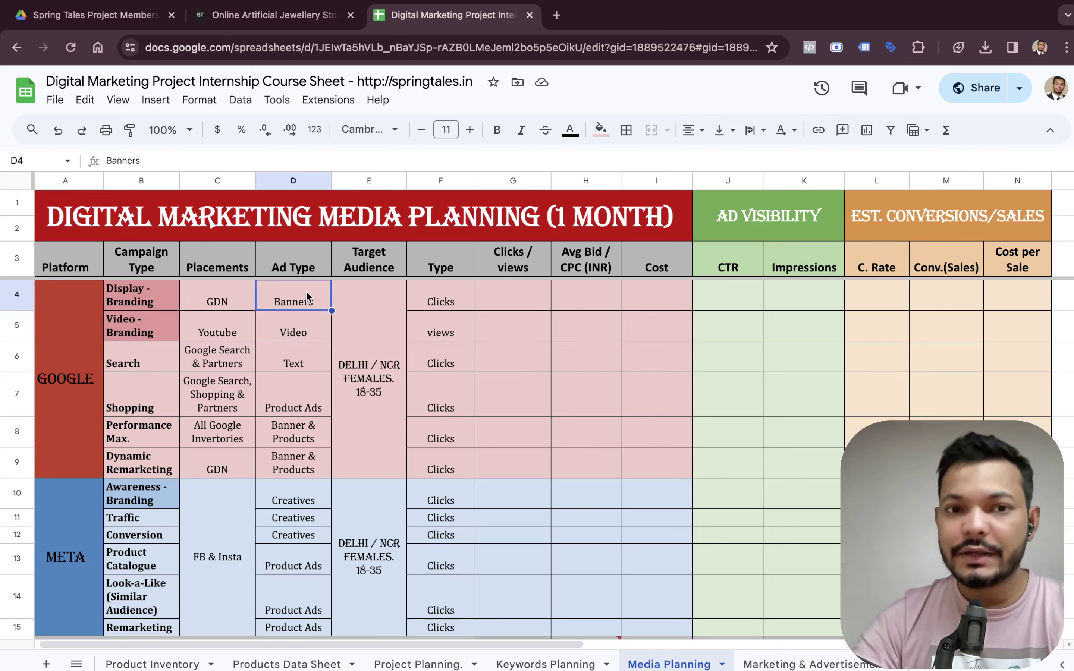
{"action": "left_click", "coordinate": [368, 271]}
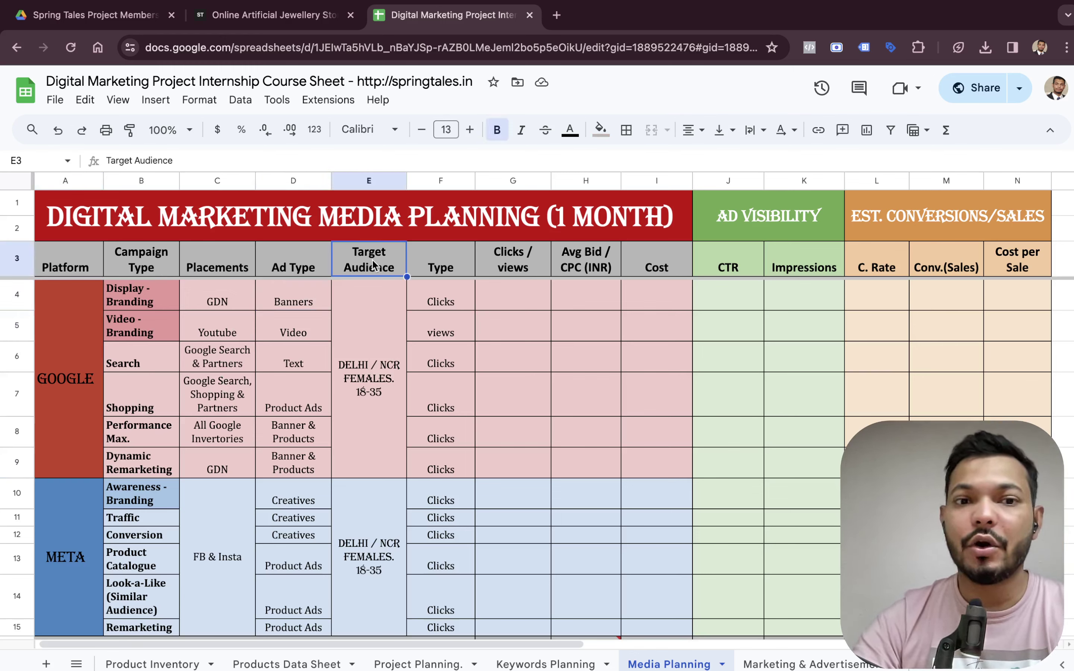
{"action": "left_click", "coordinate": [447, 260]}
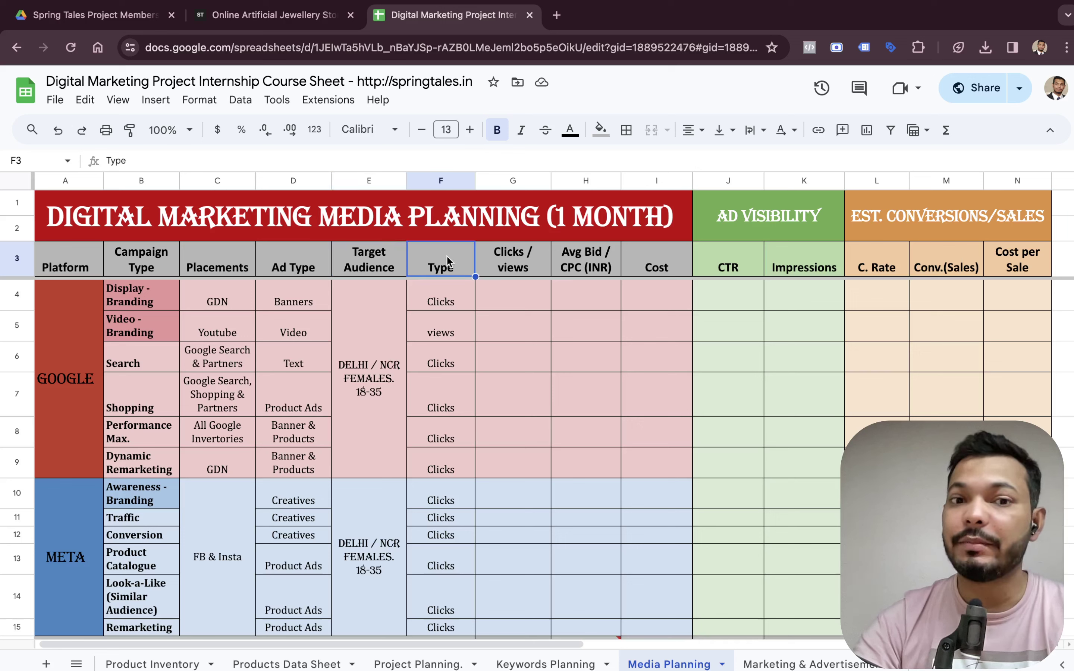
{"action": "left_click", "coordinate": [509, 268]}
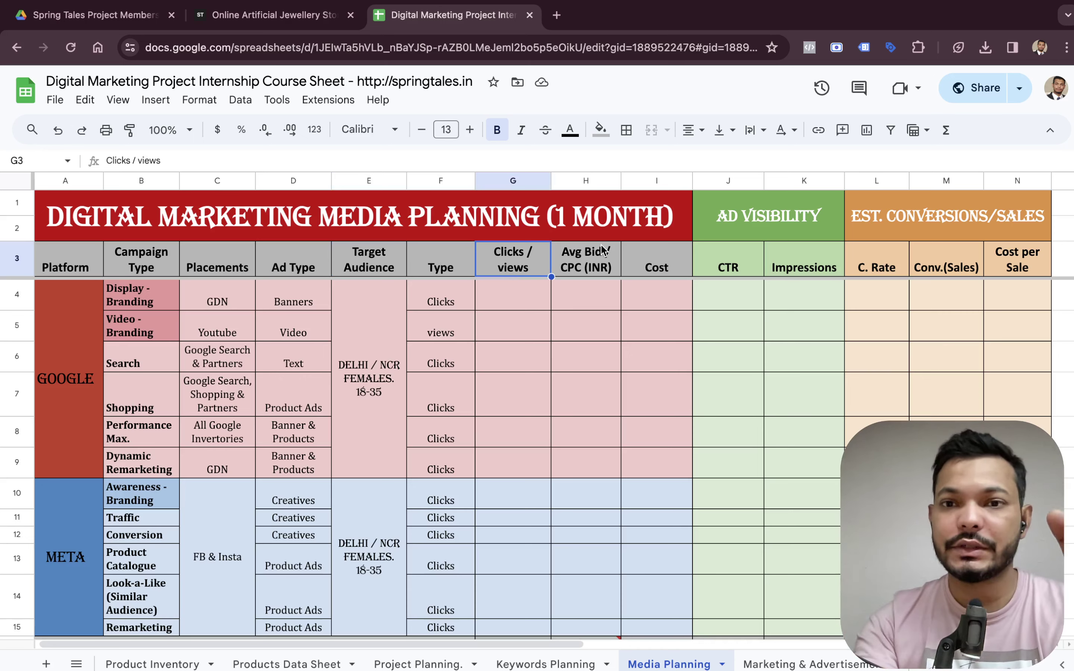
{"action": "left_click", "coordinate": [815, 271]}
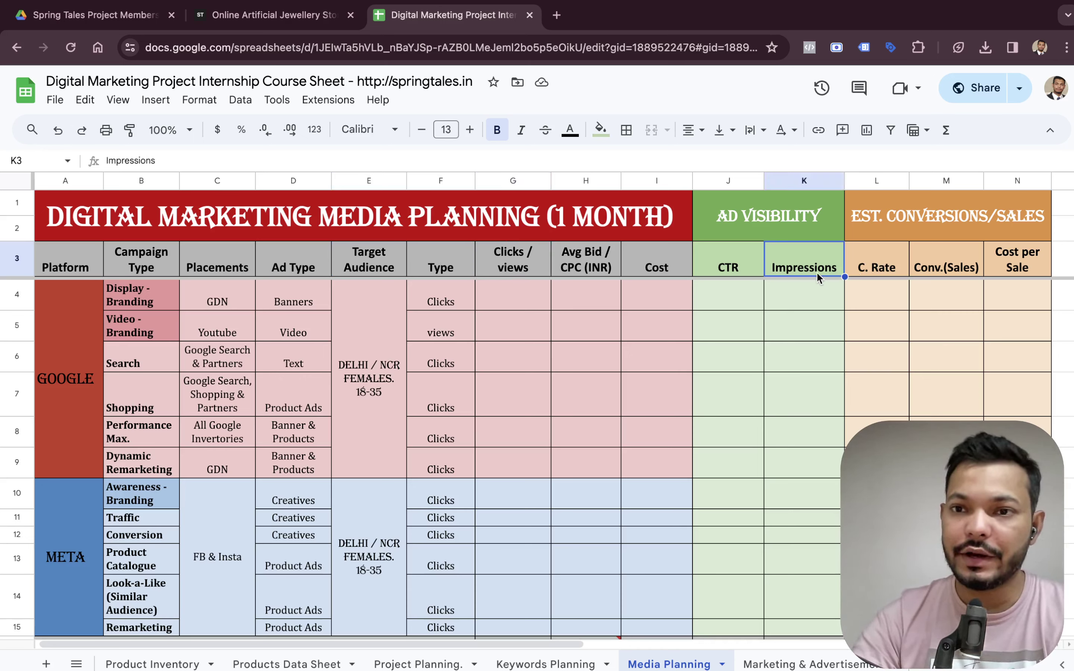
{"action": "scroll", "coordinate": [903, 385], "scroll_direction": "right", "scroll_amount": 3}
{"action": "scroll", "coordinate": [903, 384], "scroll_direction": "down", "scroll_amount": 5}
{"action": "scroll", "coordinate": [902, 384], "scroll_direction": "left", "scroll_amount": 3}
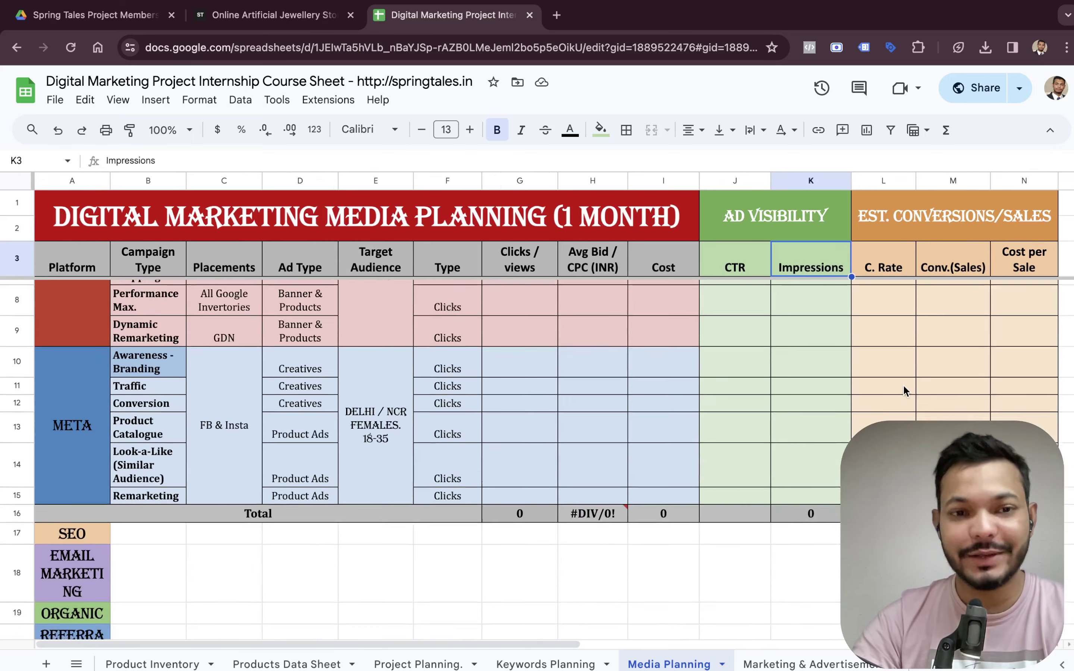
{"action": "scroll", "coordinate": [902, 385], "scroll_direction": "up", "scroll_amount": 5}
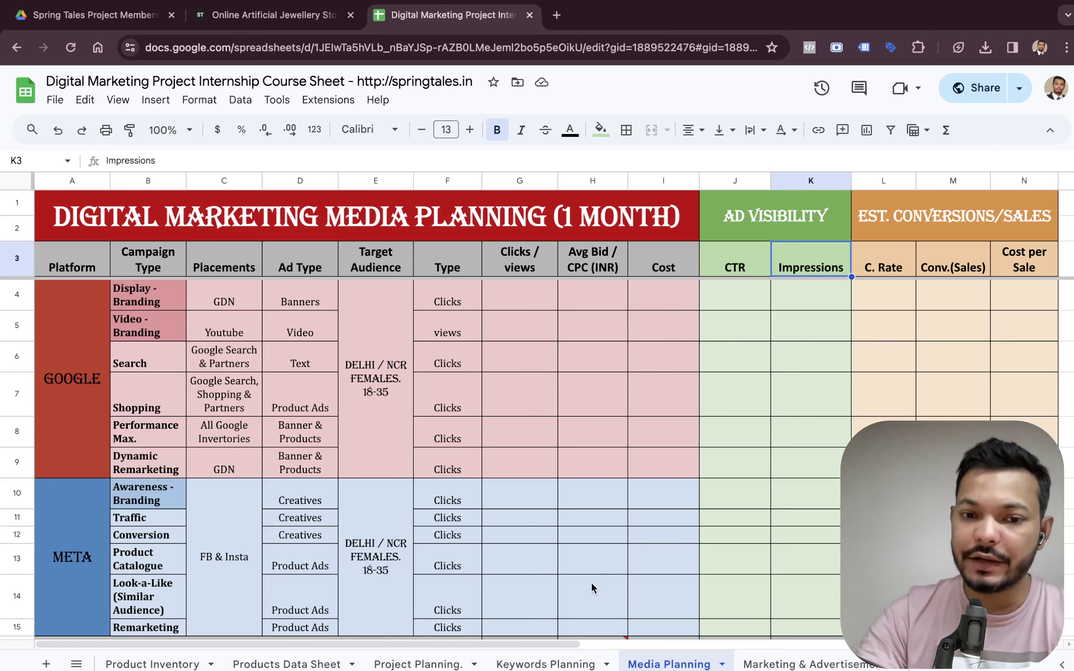
Check the low-range and high-range top of page bids in G4:G10 and H4:H10 of the Keywords Planning sheet.
{"action": "left_click", "coordinate": [561, 664]}
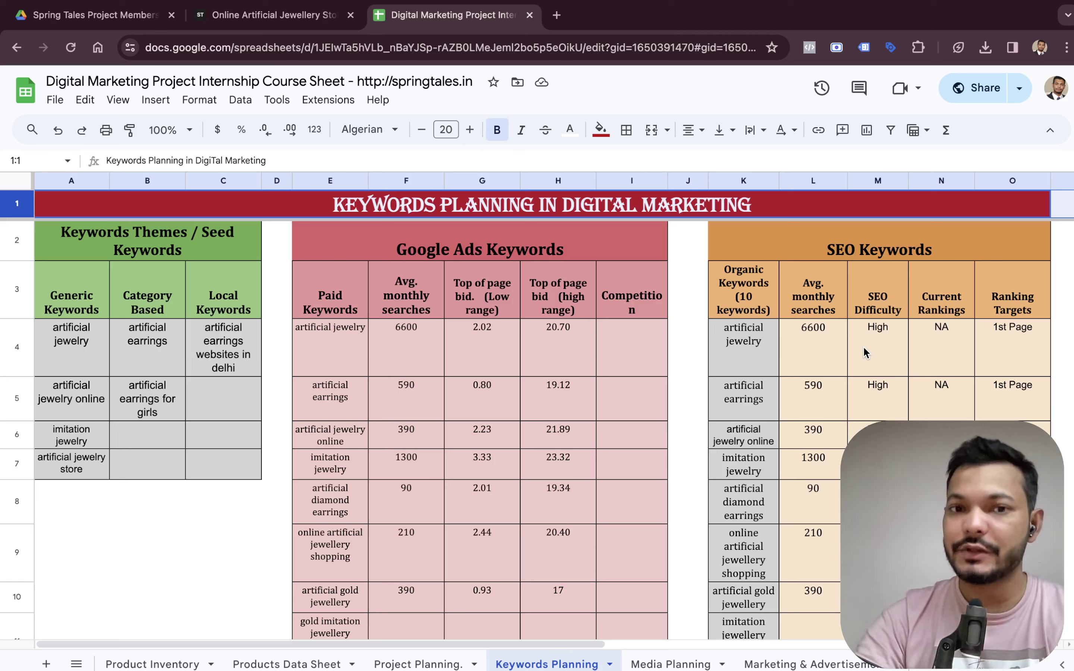
{"action": "left_click_drag", "start_coordinate": [463, 366], "coordinate": [486, 597]}
{"action": "left_click_drag", "start_coordinate": [563, 355], "coordinate": [569, 596]}
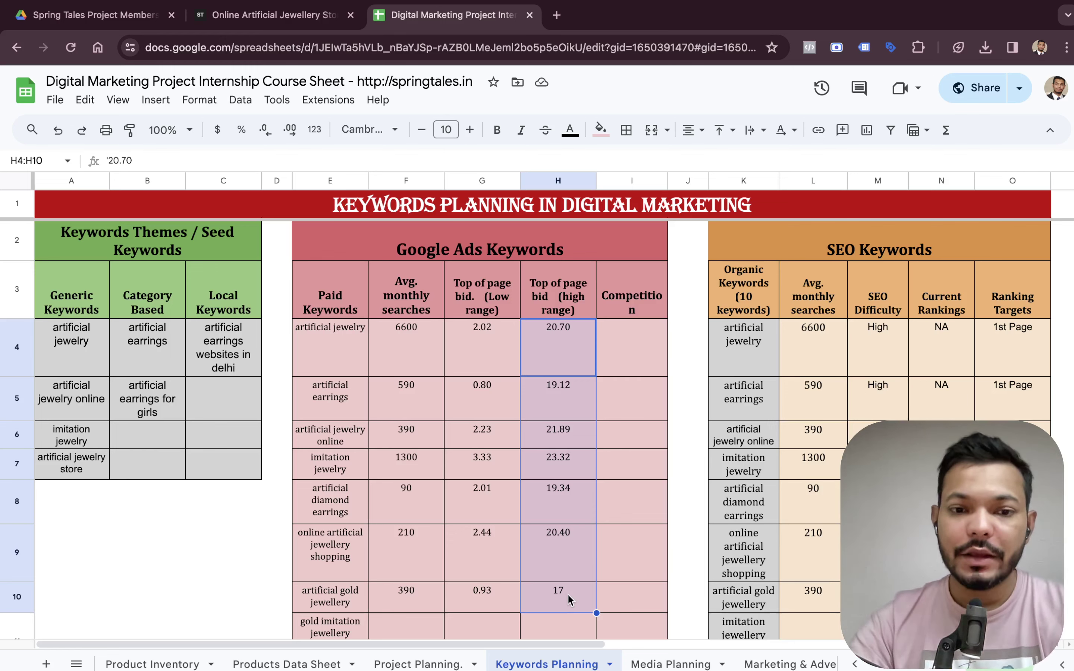
Look through the Project Planning, Products Data Sheet, Product Inventory and Ecommerce Portal/Website Setup sheets and return to Media Planning.
{"action": "left_click", "coordinate": [443, 663]}
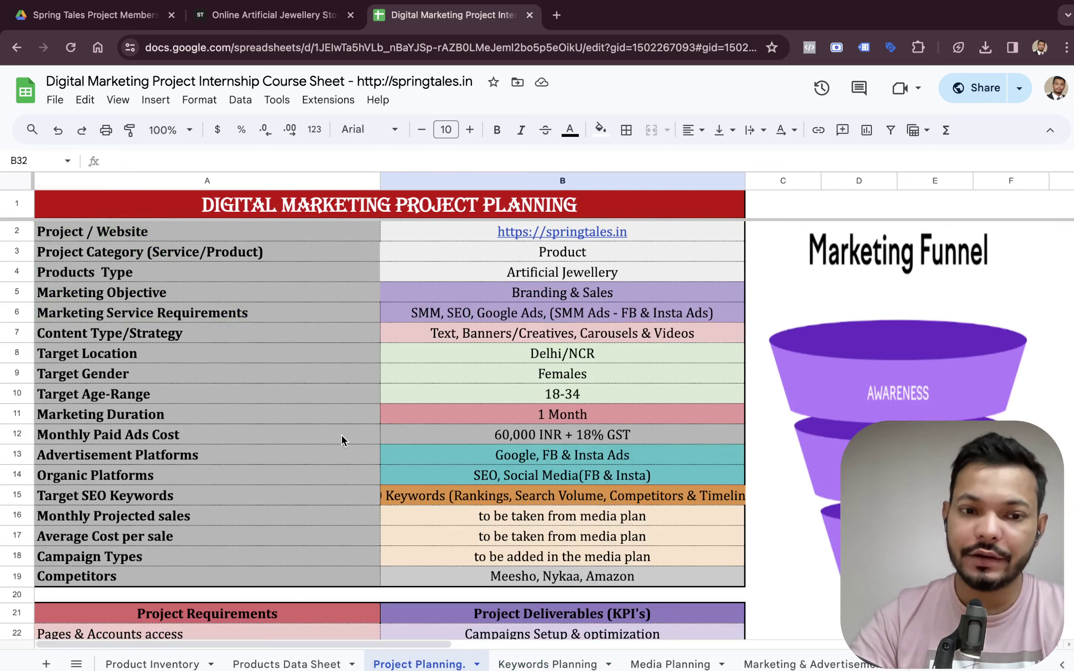
{"action": "left_click", "coordinate": [287, 663]}
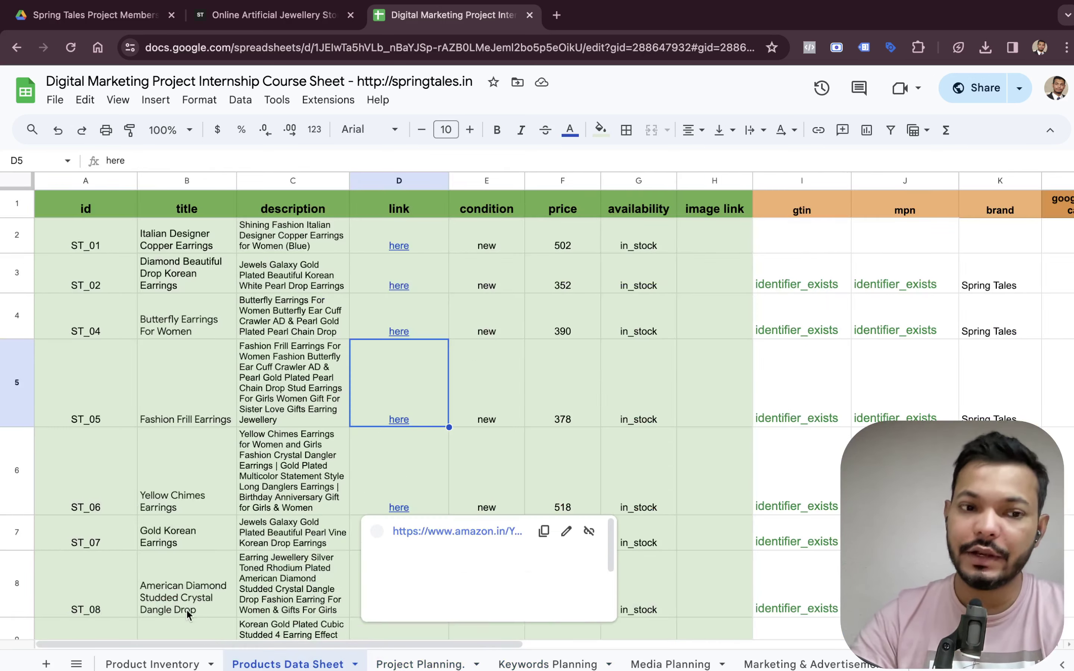
{"action": "left_click", "coordinate": [182, 656]}
{"action": "scroll", "coordinate": [182, 657], "scroll_direction": "left", "scroll_amount": 3}
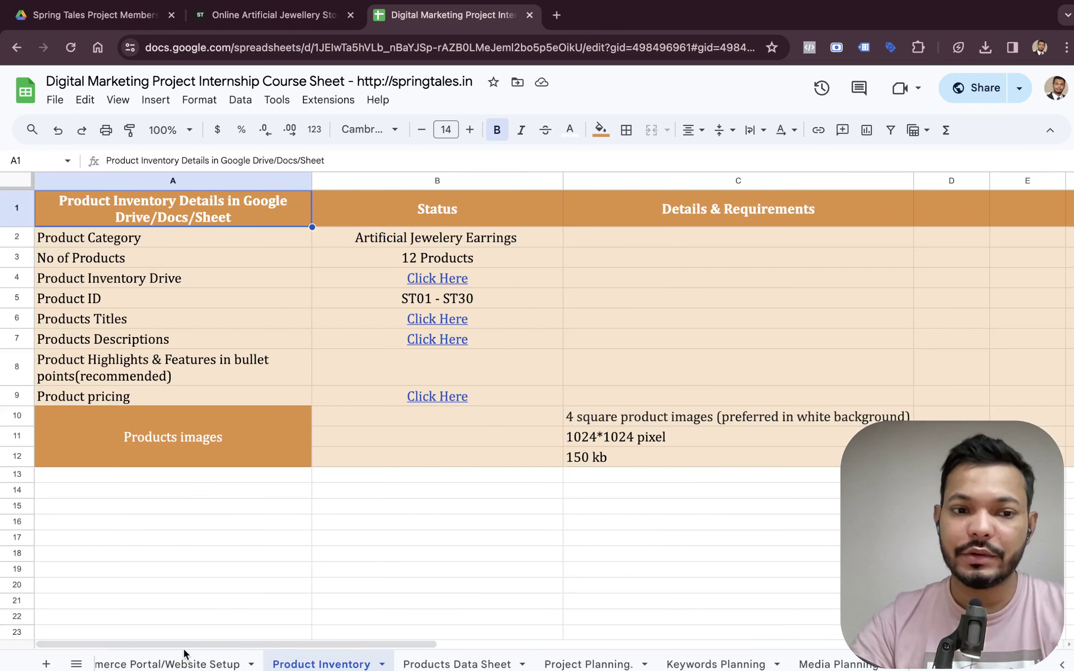
{"action": "left_click", "coordinate": [198, 653]}
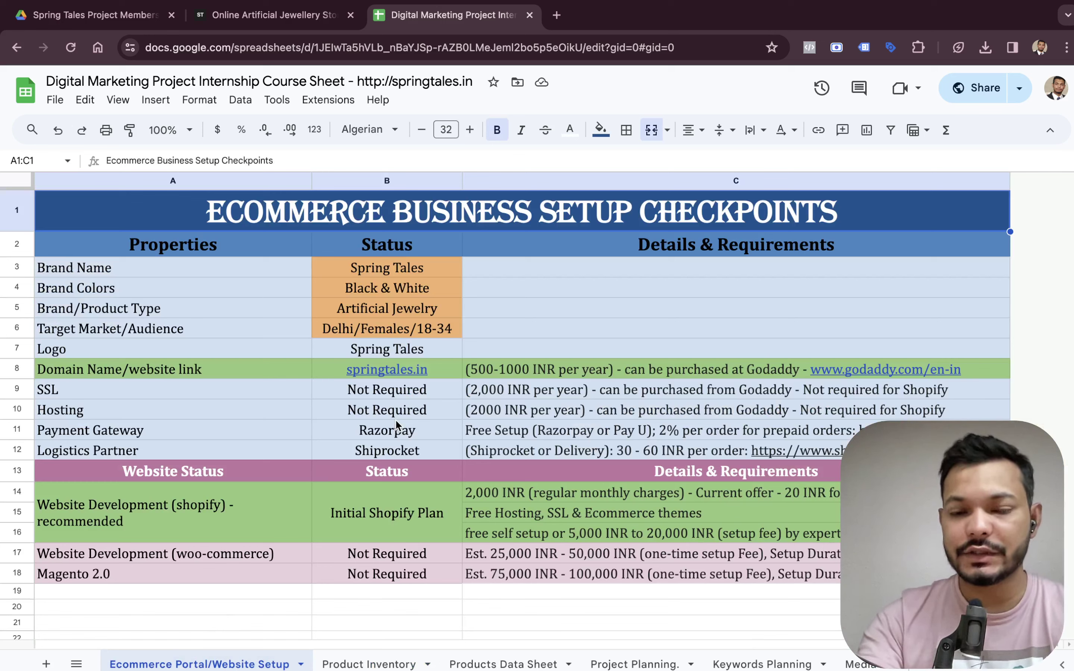
{"action": "scroll", "coordinate": [577, 661], "scroll_direction": "right", "scroll_amount": 3}
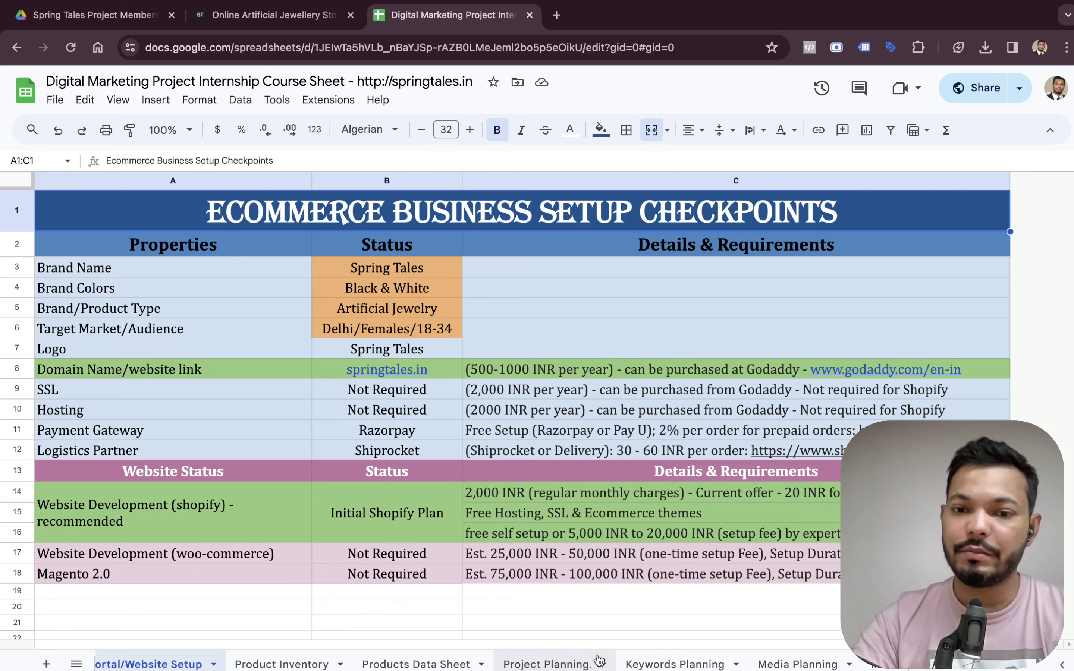
{"action": "left_click", "coordinate": [795, 664]}
{"action": "left_click", "coordinate": [641, 457]}
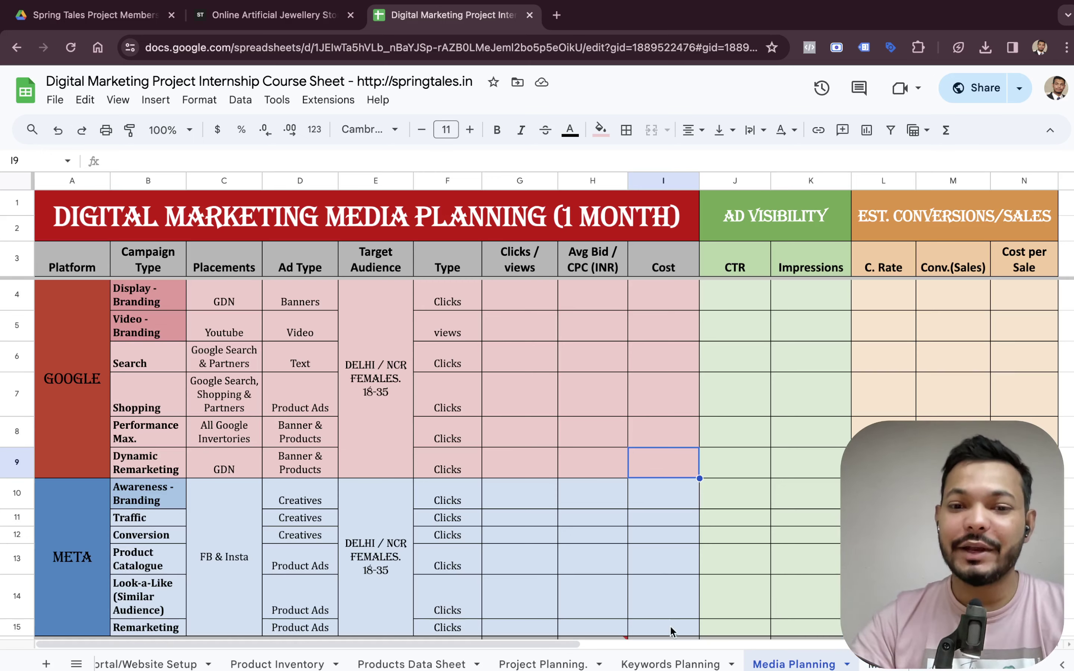
Examine the paid keywords and their low-range top of page bids on the Keywords Planning sheet.
{"action": "left_click", "coordinate": [668, 665]}
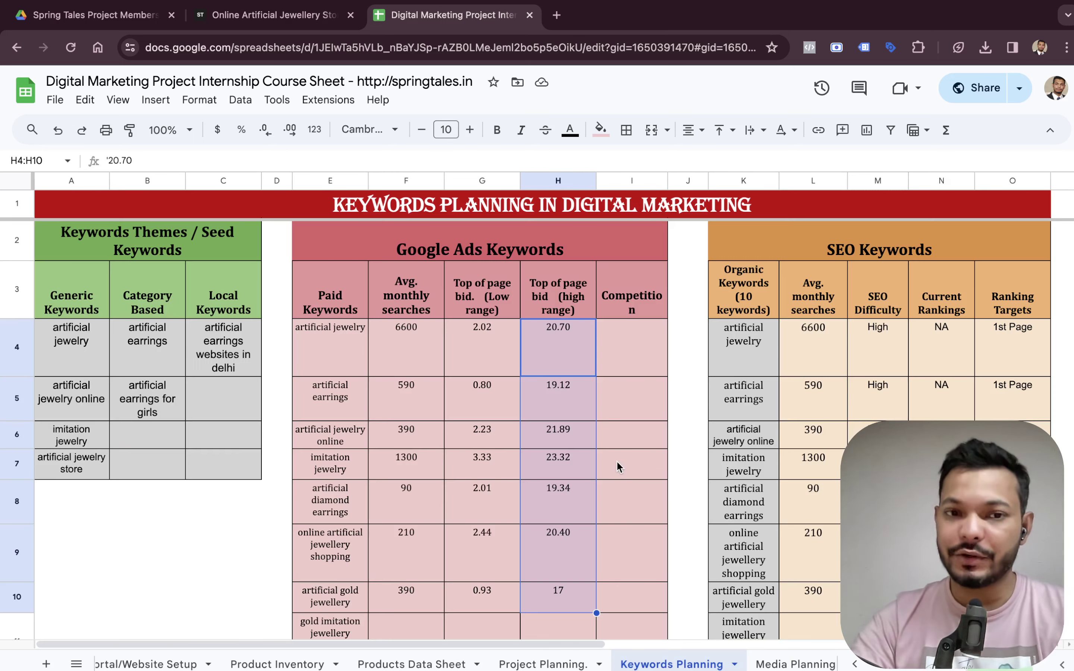
{"action": "left_click_drag", "start_coordinate": [342, 353], "coordinate": [327, 557]}
{"action": "scroll", "coordinate": [327, 558], "scroll_direction": "down", "scroll_amount": 1}
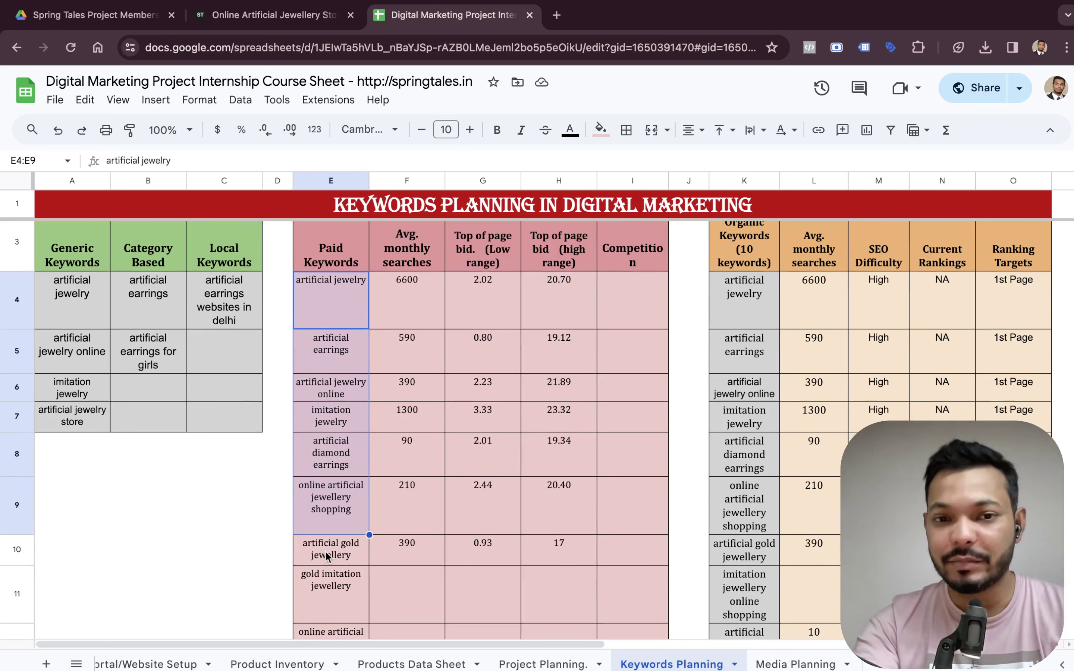
{"action": "scroll", "coordinate": [327, 556], "scroll_direction": "up", "scroll_amount": 1}
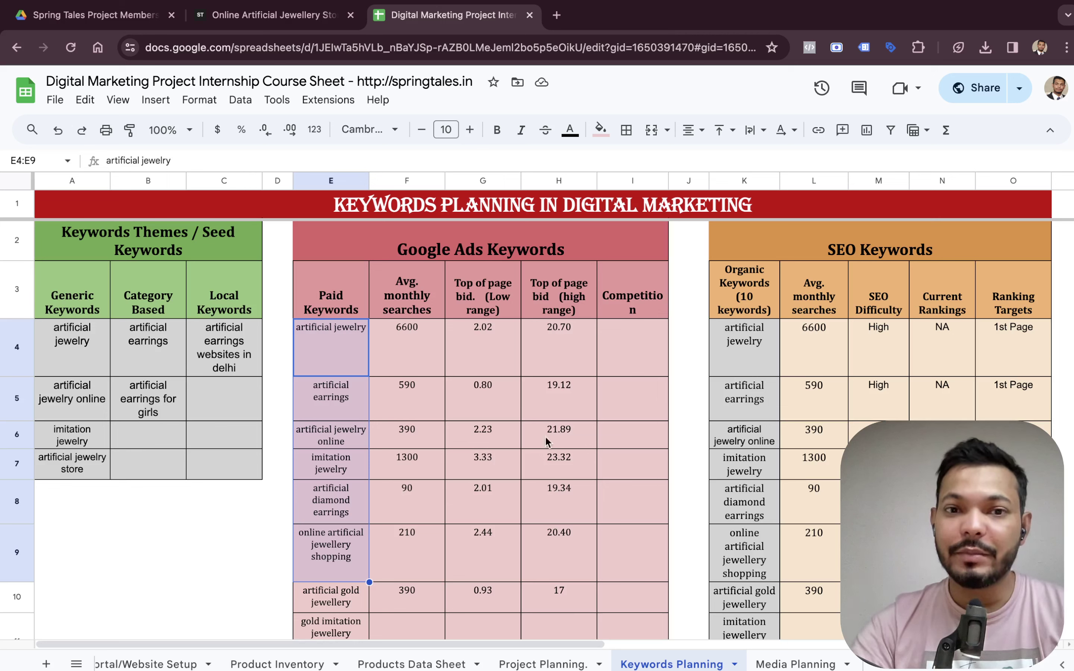
{"action": "left_click_drag", "start_coordinate": [485, 368], "coordinate": [487, 590]}
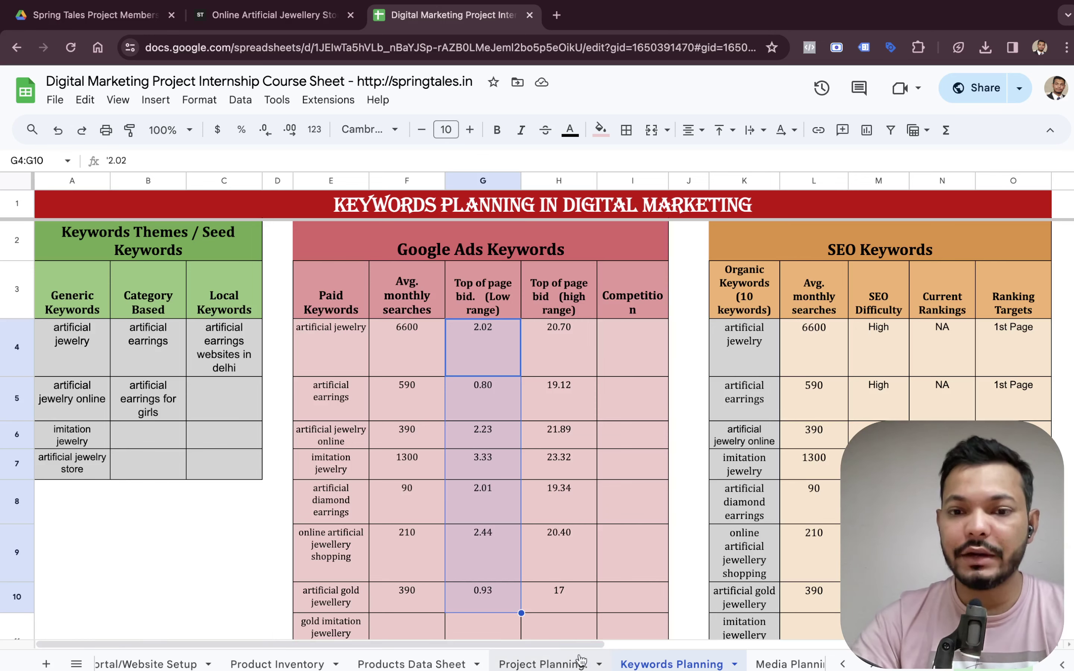
Enter 8 as the average bid/CPC for the Google Search campaign in cell H6 of Media Planning.
{"action": "left_click", "coordinate": [764, 666]}
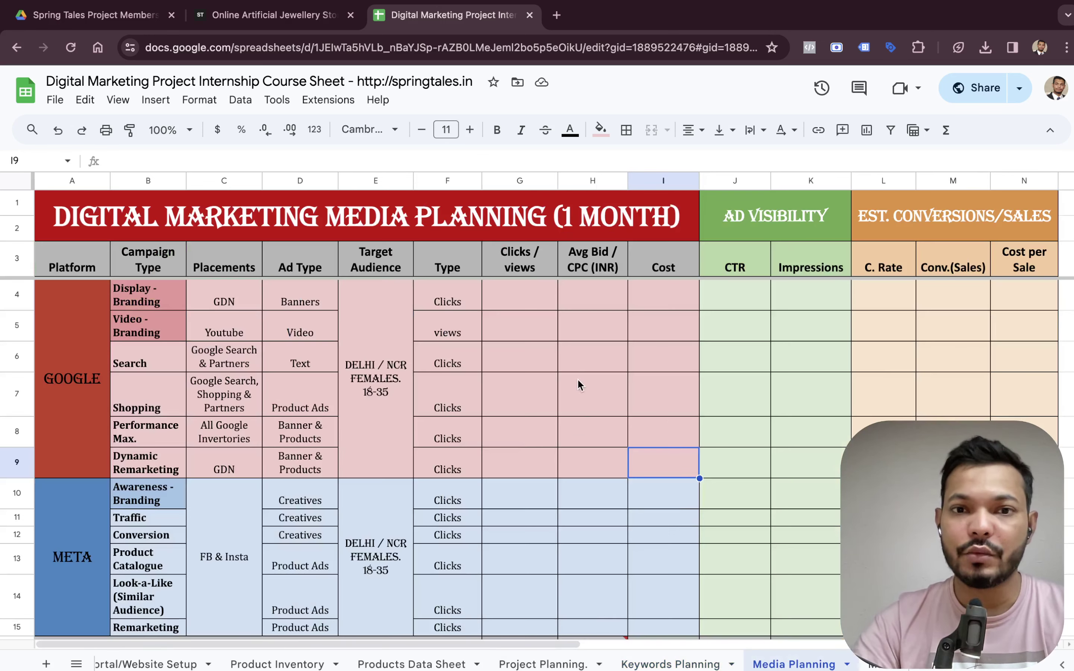
{"action": "left_click", "coordinate": [591, 369]}
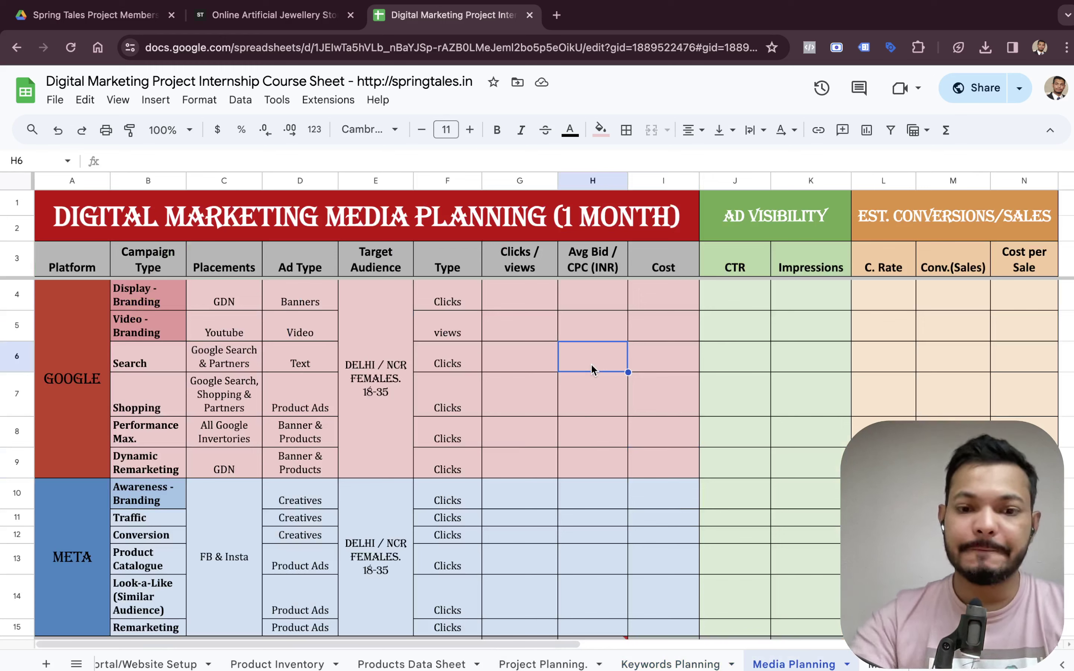
{"action": "type", "text": "8"}
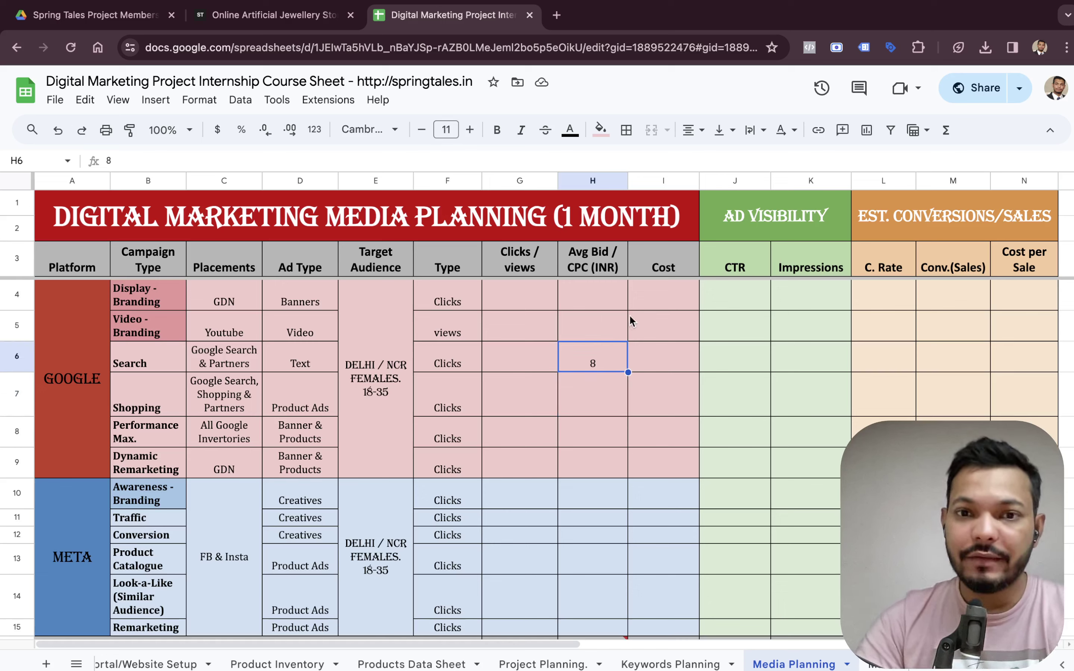
Look over the Cost cells I4:I9 of the Google campaigns in the media plan.
{"action": "left_click_drag", "start_coordinate": [649, 302], "coordinate": [662, 462]}
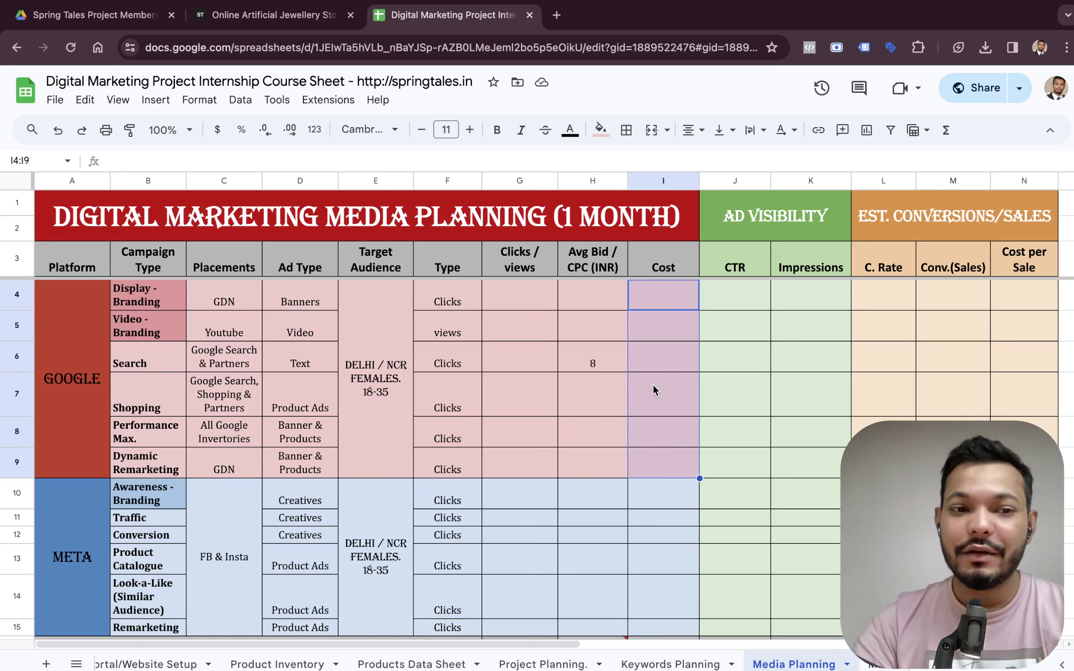
{"action": "scroll", "coordinate": [653, 391], "scroll_direction": "down", "scroll_amount": 3}
{"action": "scroll", "coordinate": [653, 391], "scroll_direction": "up", "scroll_amount": 3}
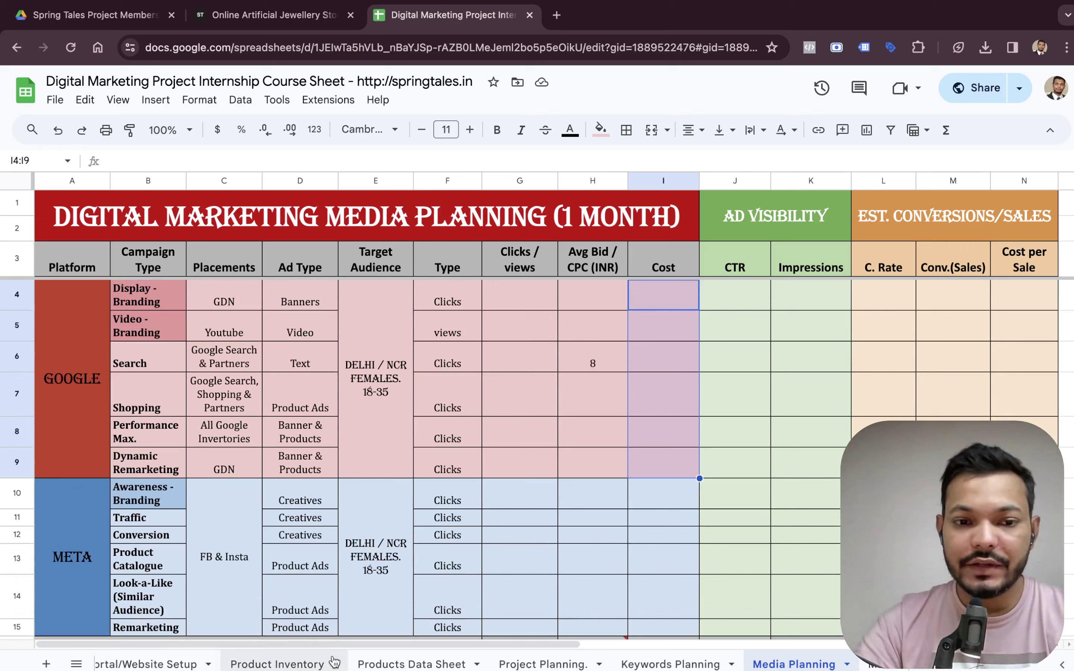
Check the Monthly Paid Ads Cost row on the Project Planning sheet.
{"action": "scroll", "coordinate": [334, 661], "scroll_direction": "left", "scroll_amount": 2}
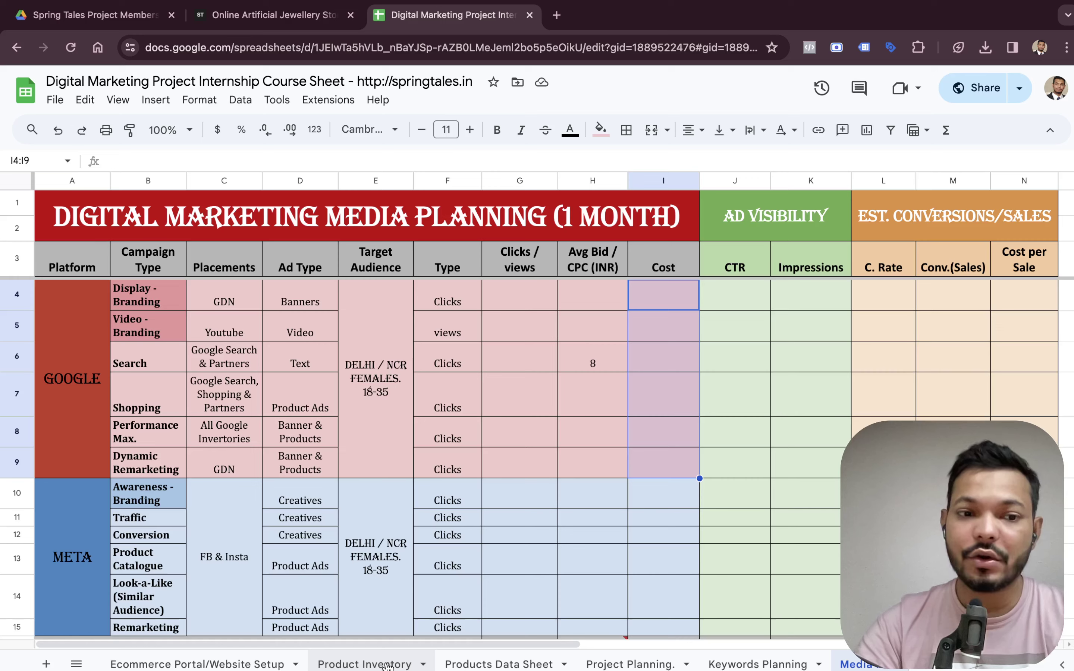
{"action": "right_click", "coordinate": [279, 664]}
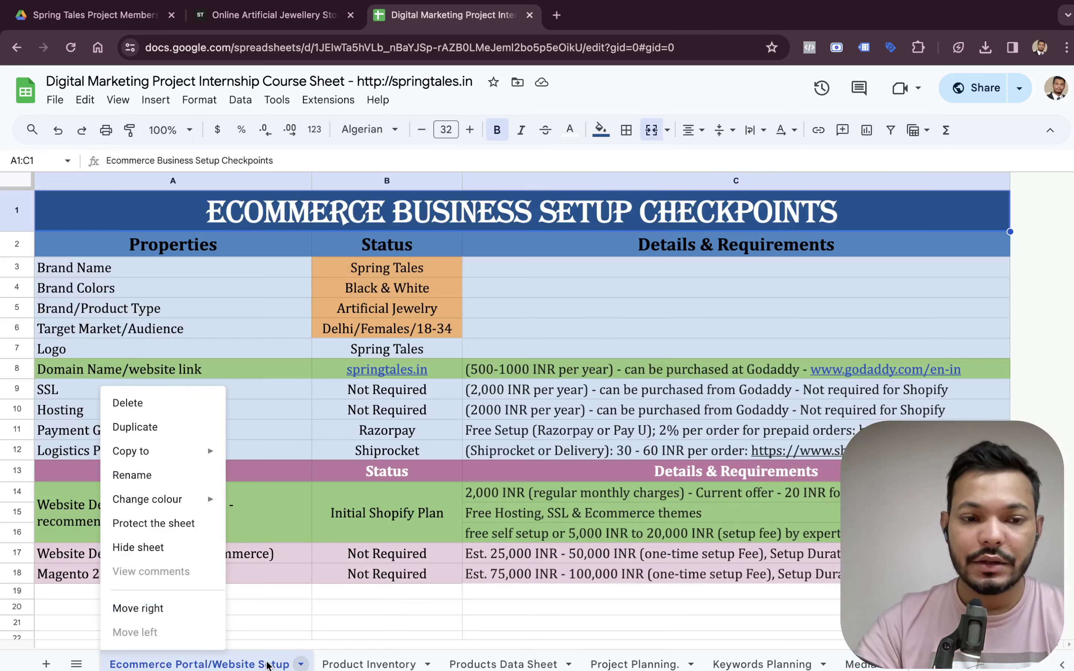
{"action": "left_click", "coordinate": [377, 664]}
{"action": "left_click", "coordinate": [633, 664]}
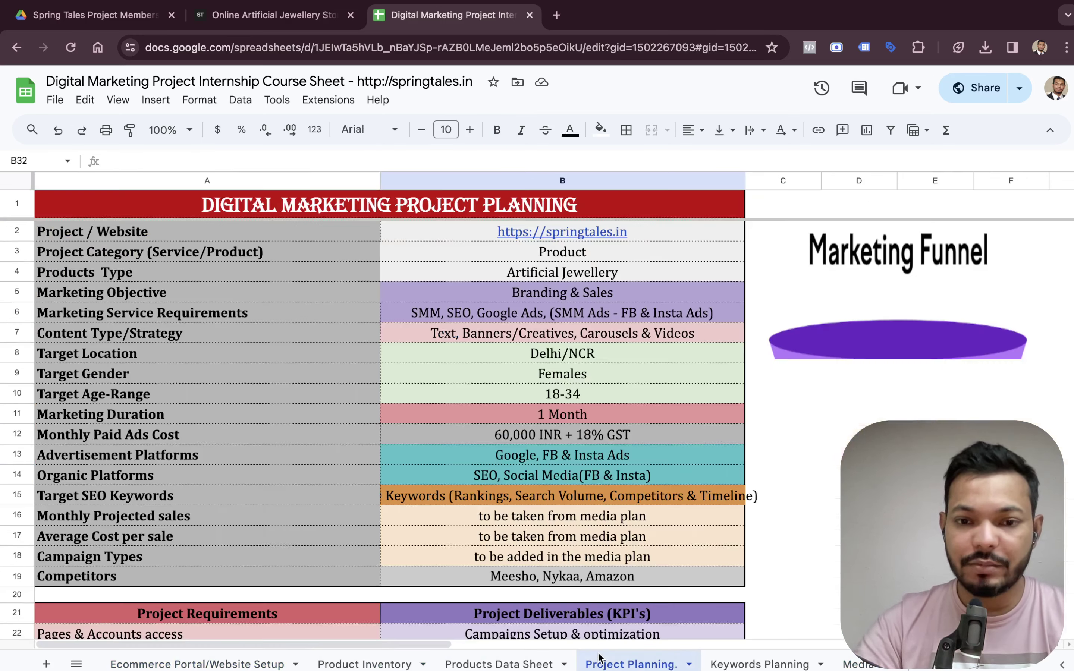
{"action": "left_click", "coordinate": [517, 434]}
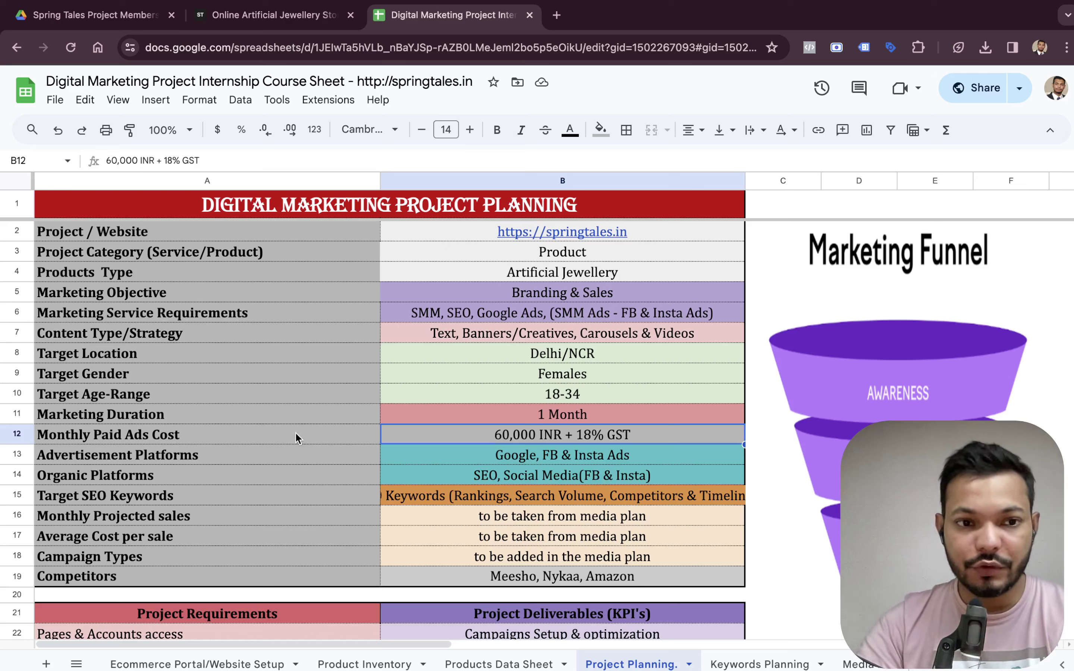
{"action": "left_click", "coordinate": [286, 446]}
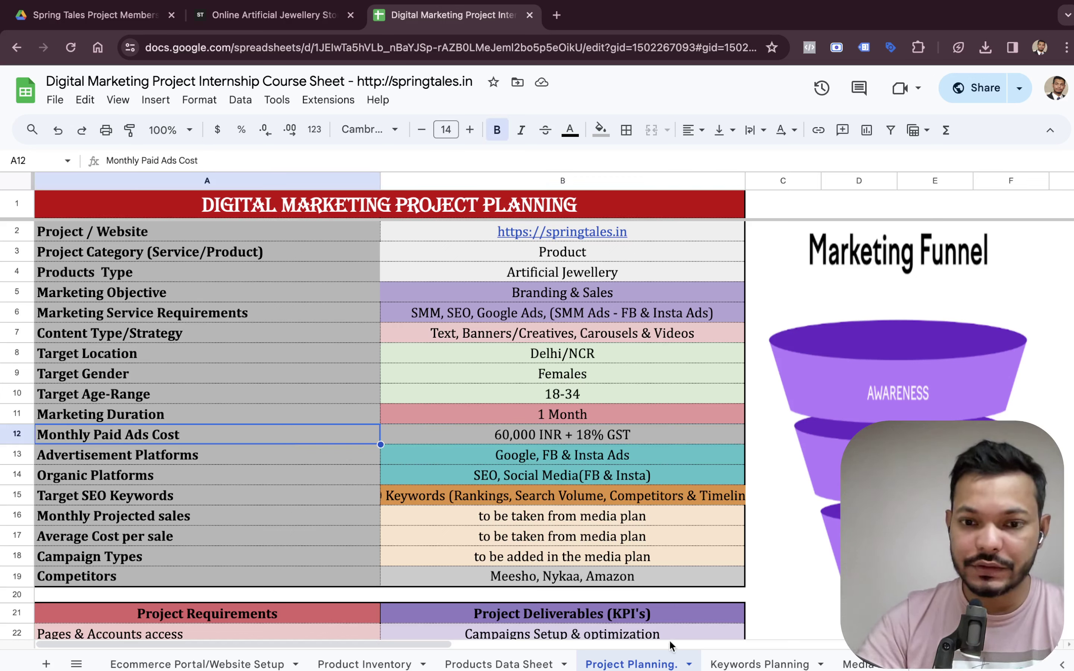
Move the Media Planning sheet so it sits between Project Planning and Keywords Planning.
{"action": "left_click", "coordinate": [730, 663]}
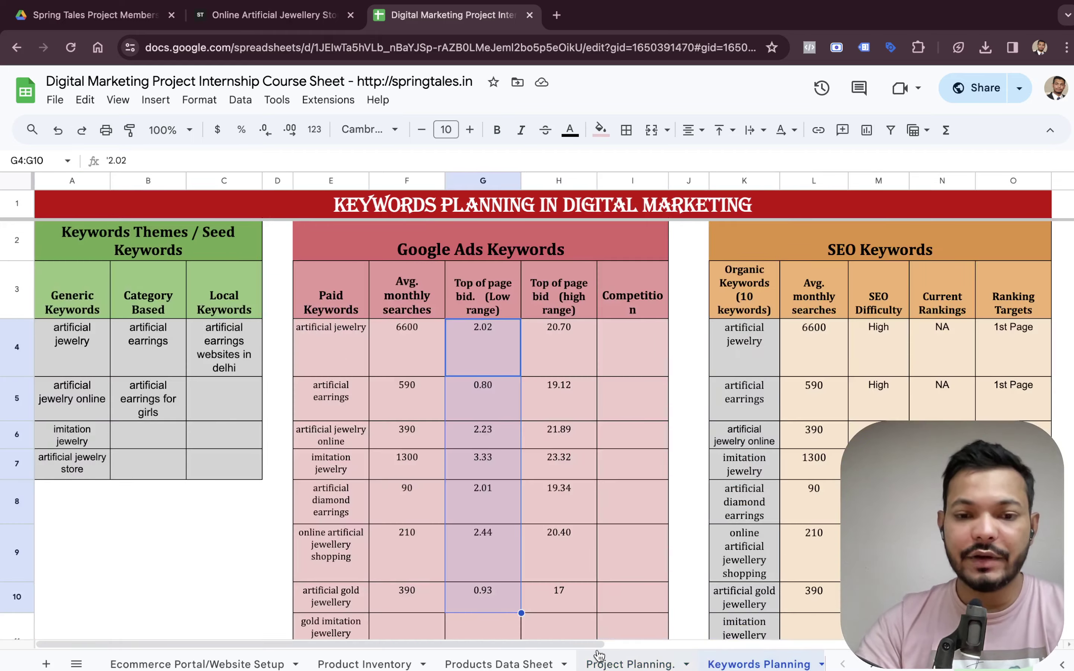
{"action": "left_click", "coordinate": [484, 664]}
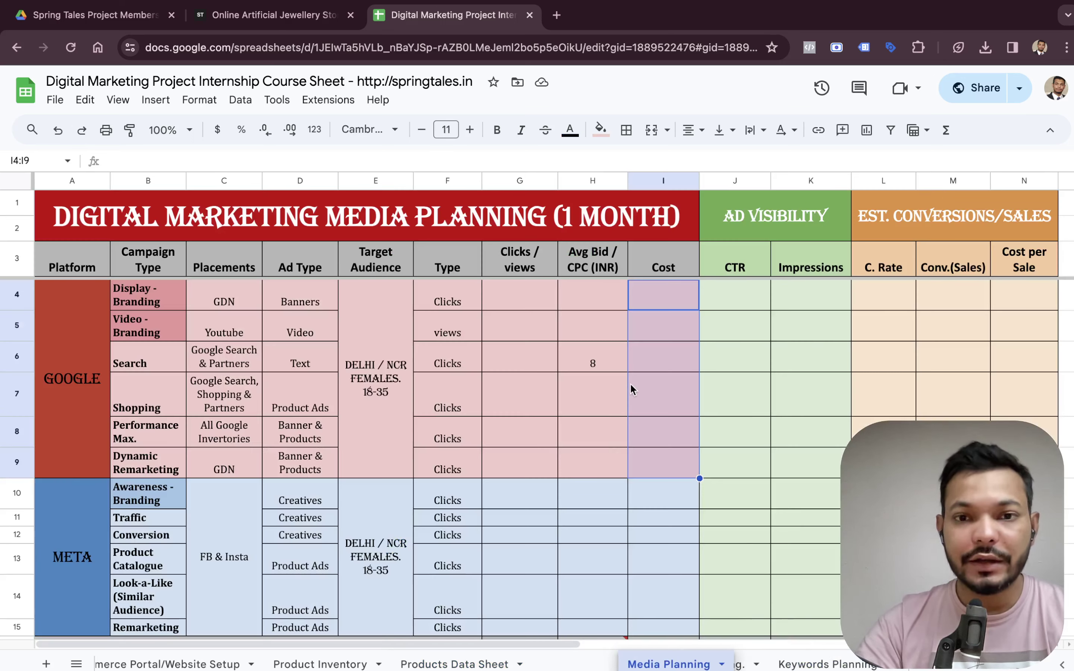
Review the Display, Video and Awareness branding campaign types in column B of the media plan.
{"action": "left_click", "coordinate": [667, 384]}
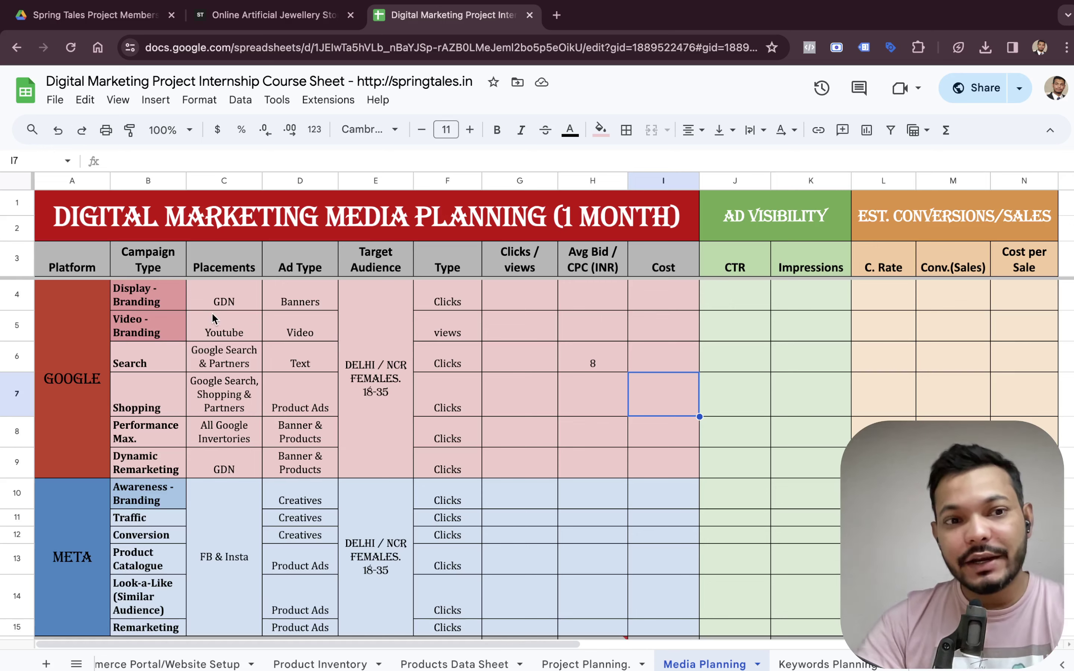
{"action": "mouse_move", "coordinate": [156, 308]}
{"action": "left_mouse_down"}
{"action": "mouse_move", "coordinate": [164, 467]}
{"action": "mouse_move", "coordinate": [164, 308]}
{"action": "left_mouse_up"}
{"action": "left_click", "coordinate": [165, 324]}
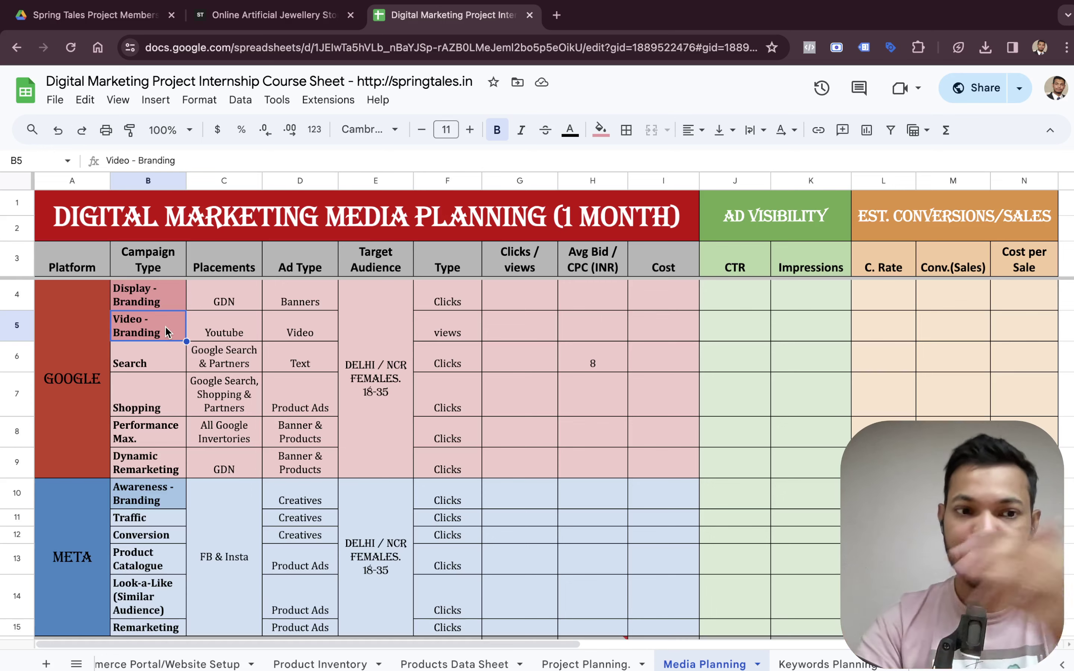
{"action": "left_click", "coordinate": [153, 491]}
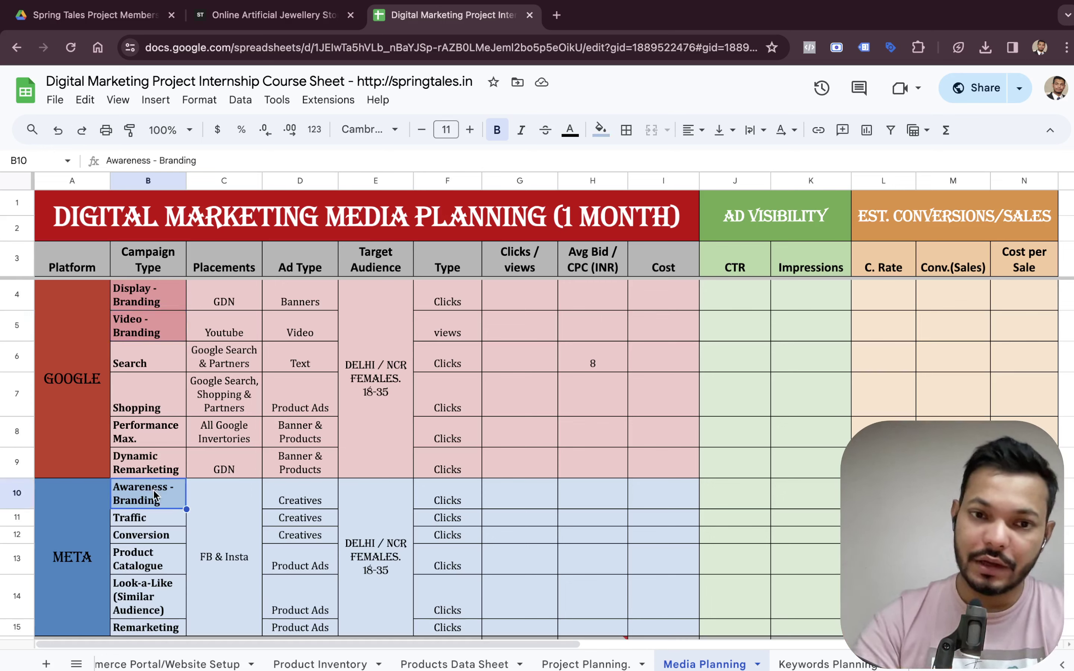
{"action": "left_click", "coordinate": [157, 287]}
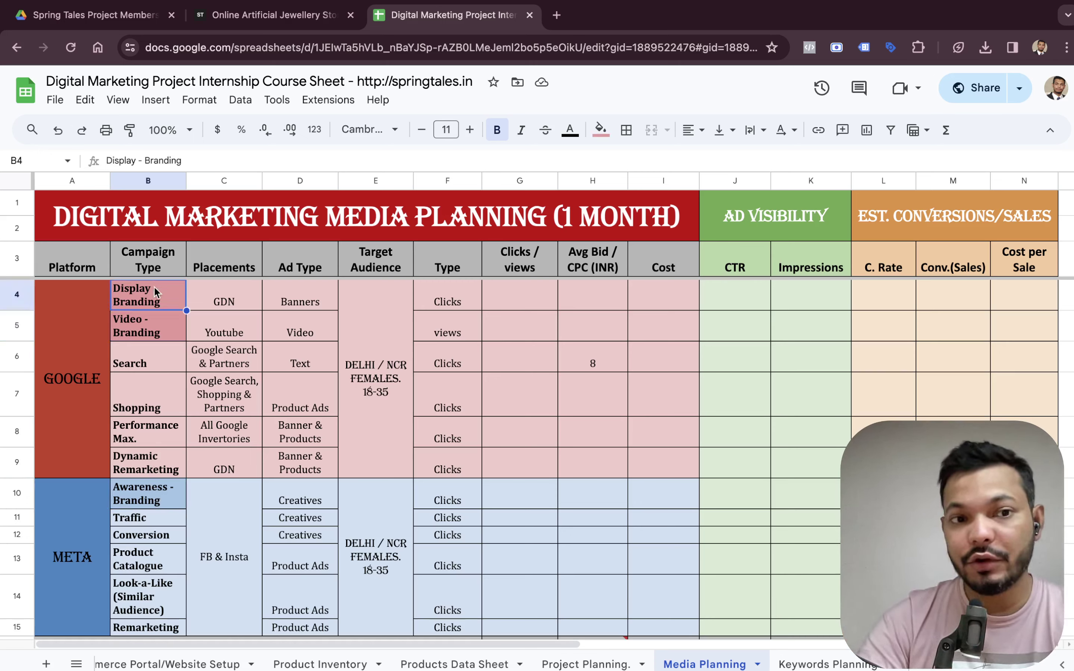
{"action": "left_click", "coordinate": [168, 337]}
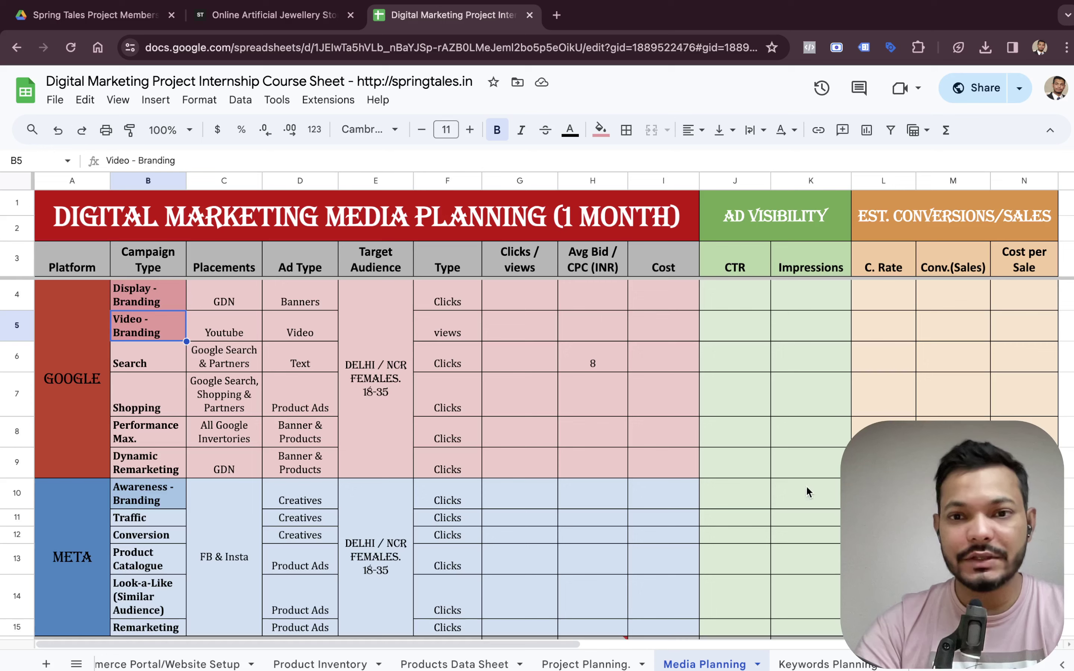
{"action": "left_click", "coordinate": [820, 493]}
{"action": "left_click", "coordinate": [733, 494]}
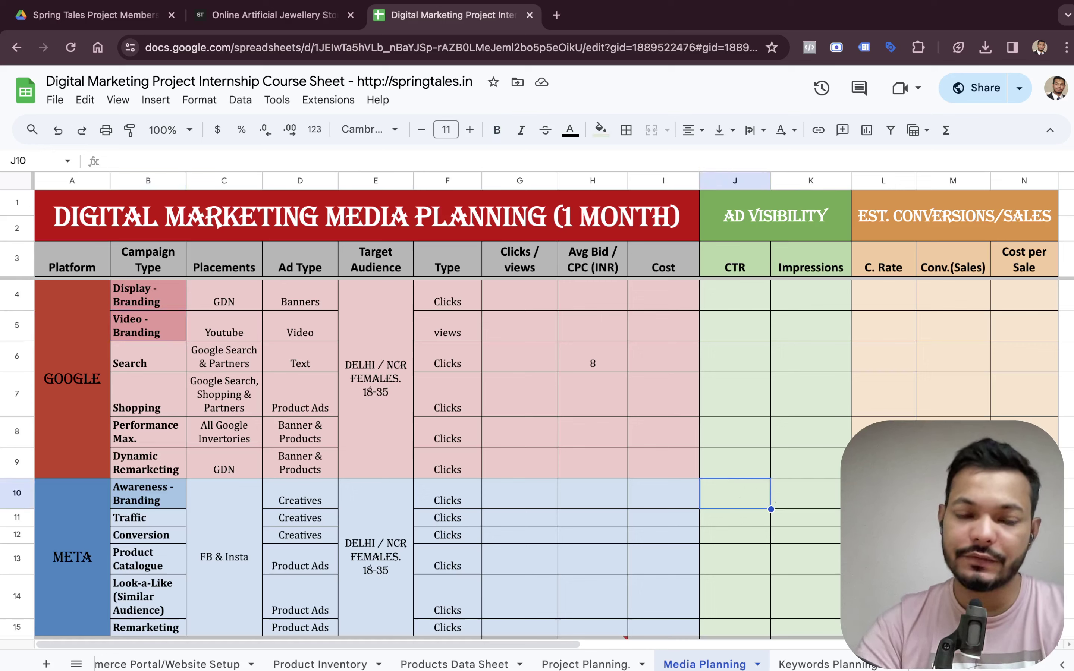
{"action": "left_click", "coordinate": [648, 410]}
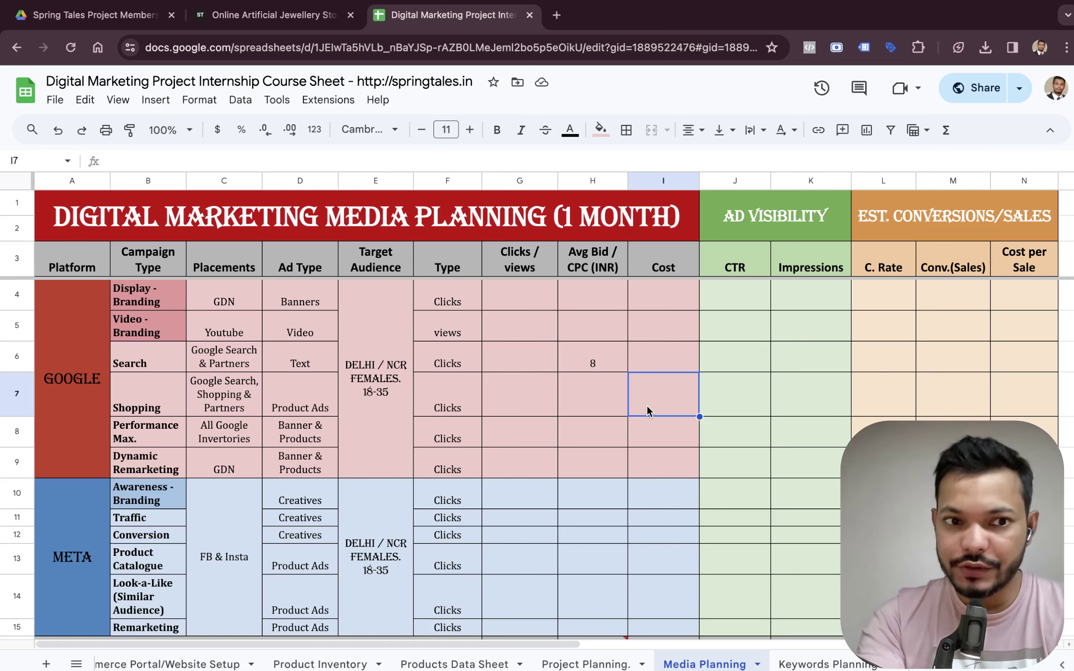
Enter a cost of 1000 each for the Google Display - Branding and Video - Branding campaigns in I4 and I5.
{"action": "left_click", "coordinate": [653, 297]}
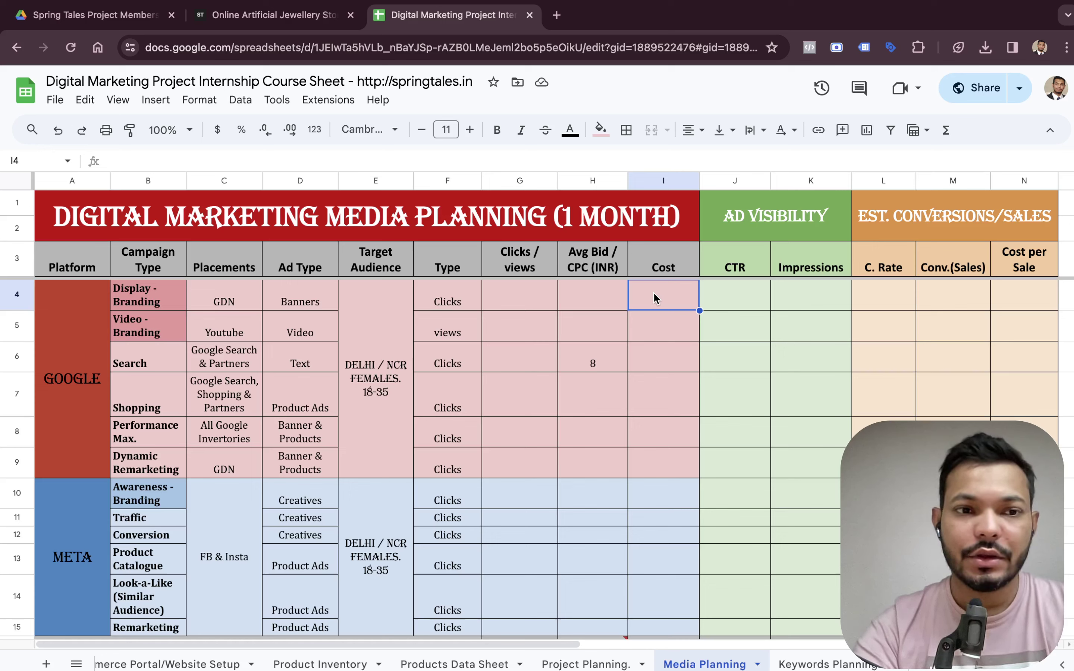
{"action": "type", "text": "1000"}
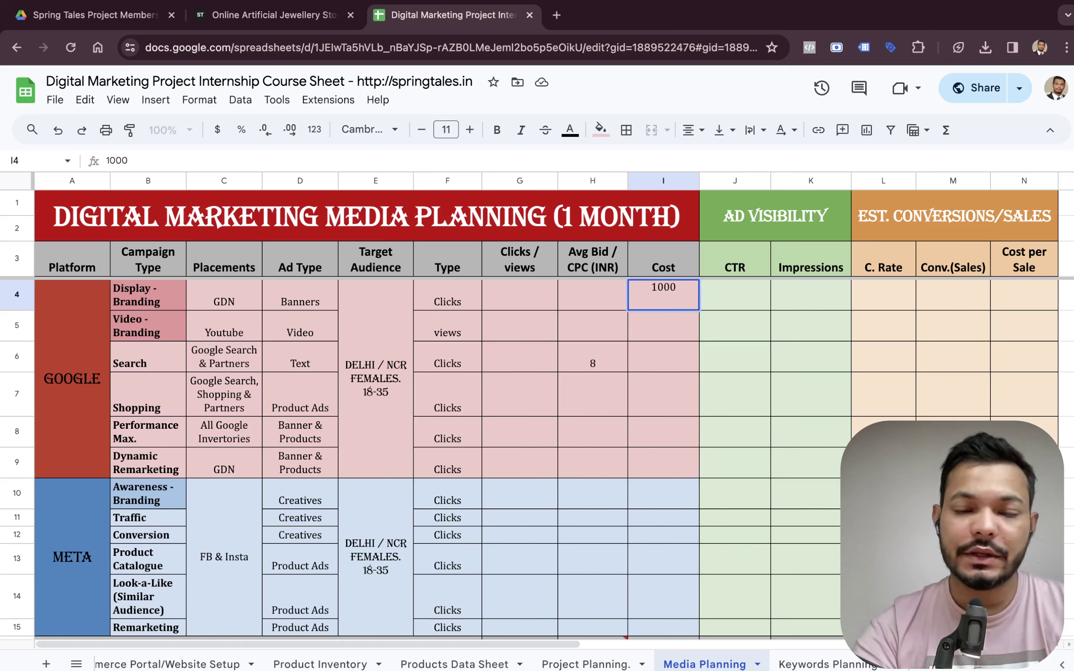
{"action": "key", "text": "Tab"}
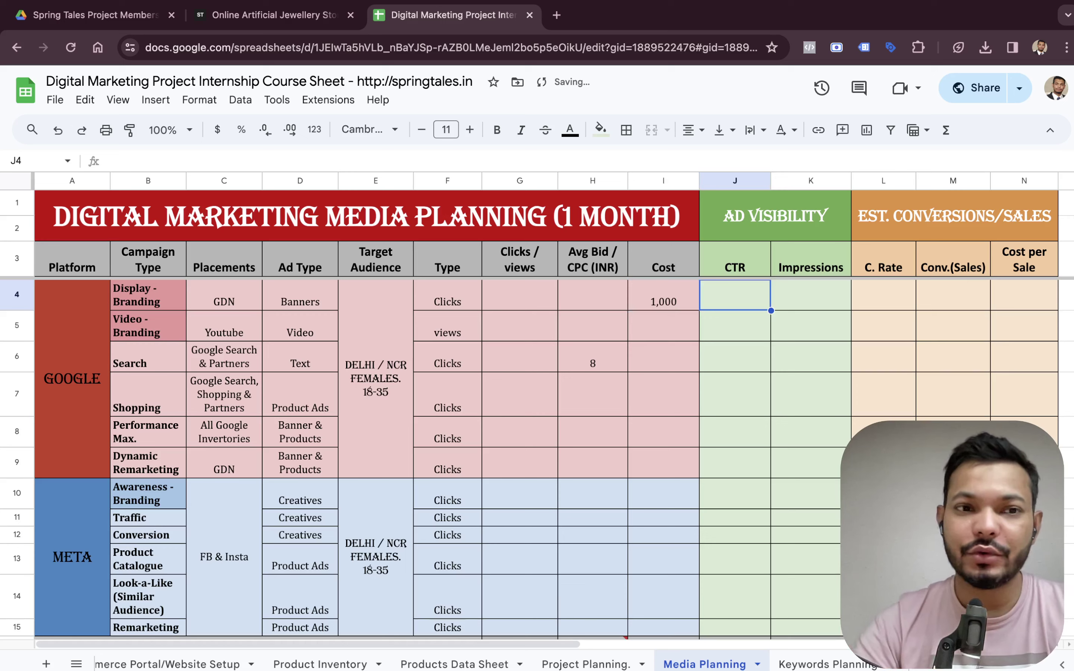
{"action": "key", "text": "Left"}
{"action": "key", "text": "Down"}
{"action": "type", "text": "1000"}
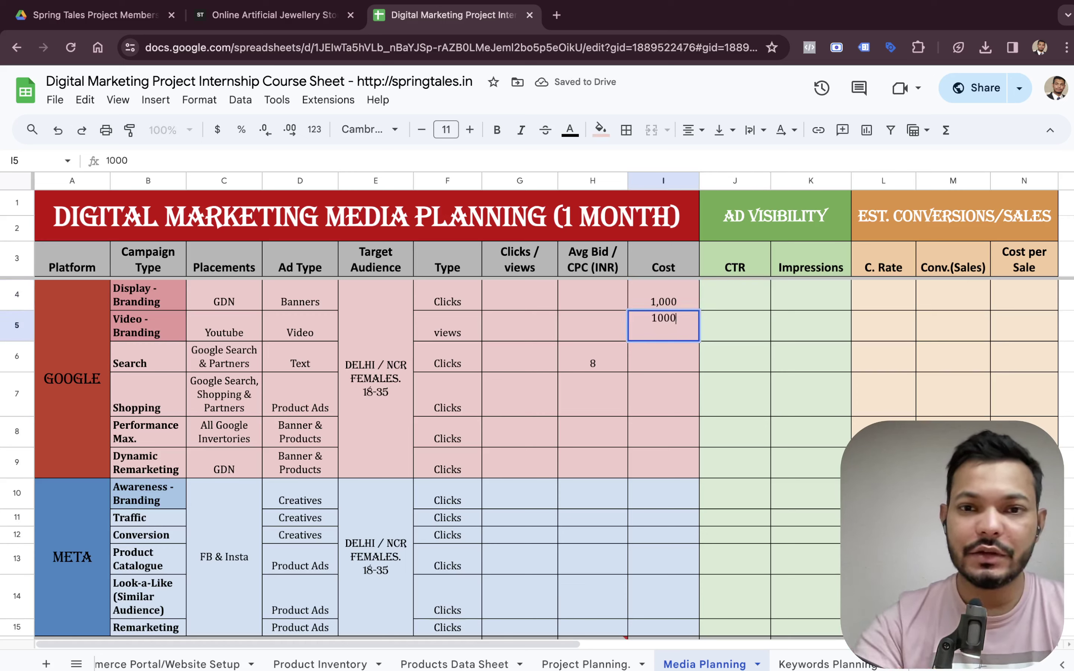
{"action": "key", "text": "Return"}
Enter a cost of 1000 for the Meta Awareness - Branding campaign in I10.
{"action": "key", "text": "Down"}
{"action": "key", "text": "Down"}
{"action": "key", "text": "Down"}
{"action": "key", "text": "Down"}
{"action": "key", "text": "Down"}
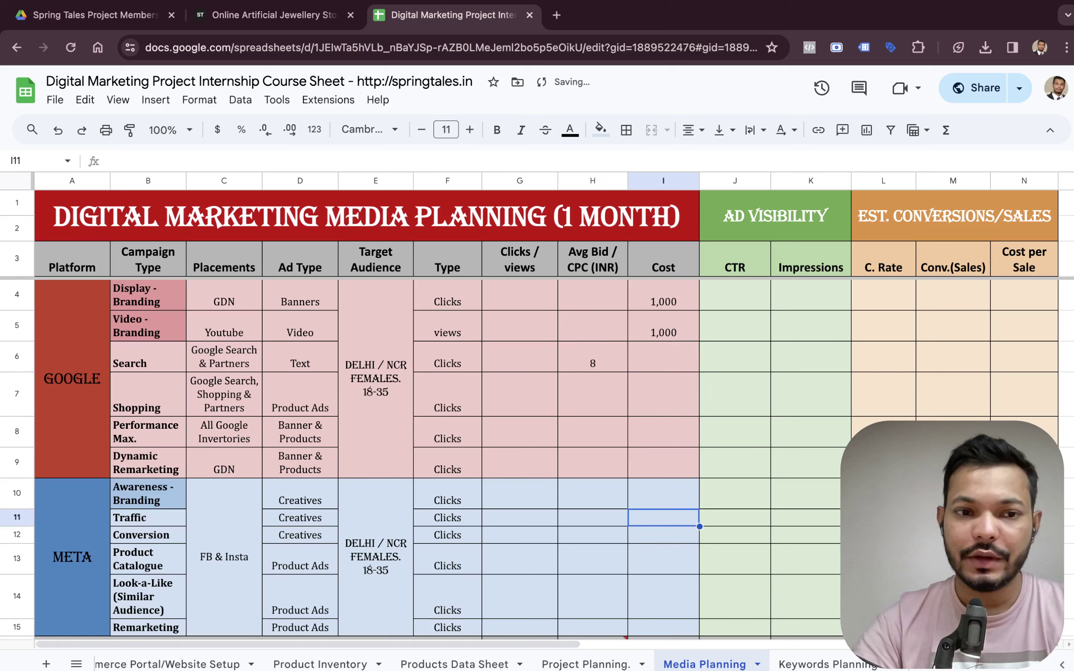
{"action": "left_click", "coordinate": [663, 493]}
{"action": "type", "text": "1000"}
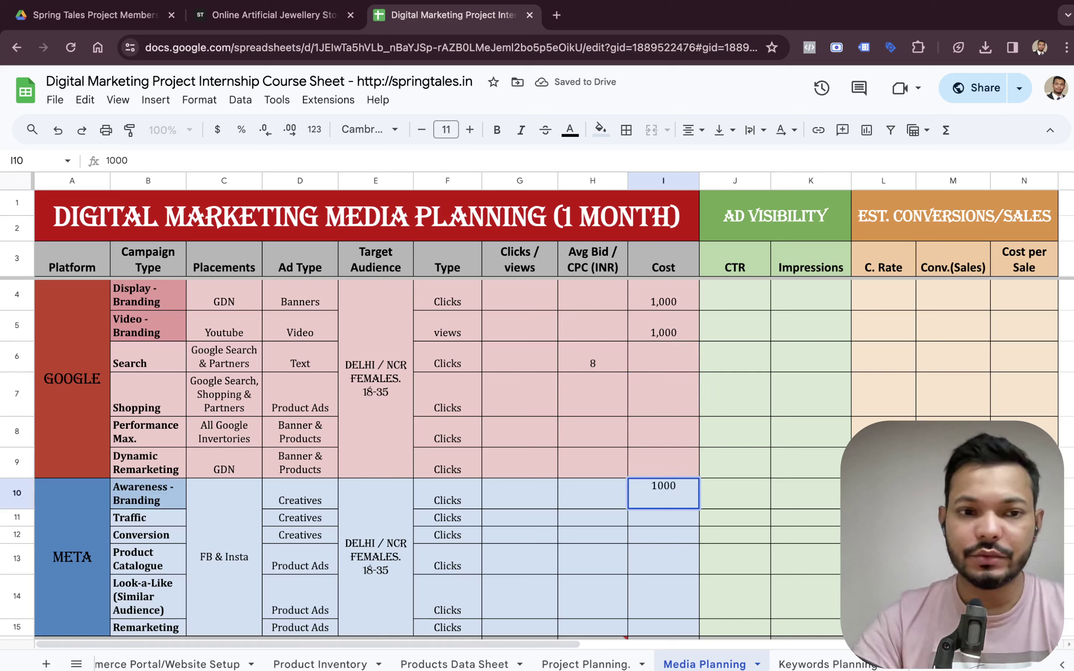
{"action": "key", "text": "Tab"}
{"action": "key", "text": "Left"}
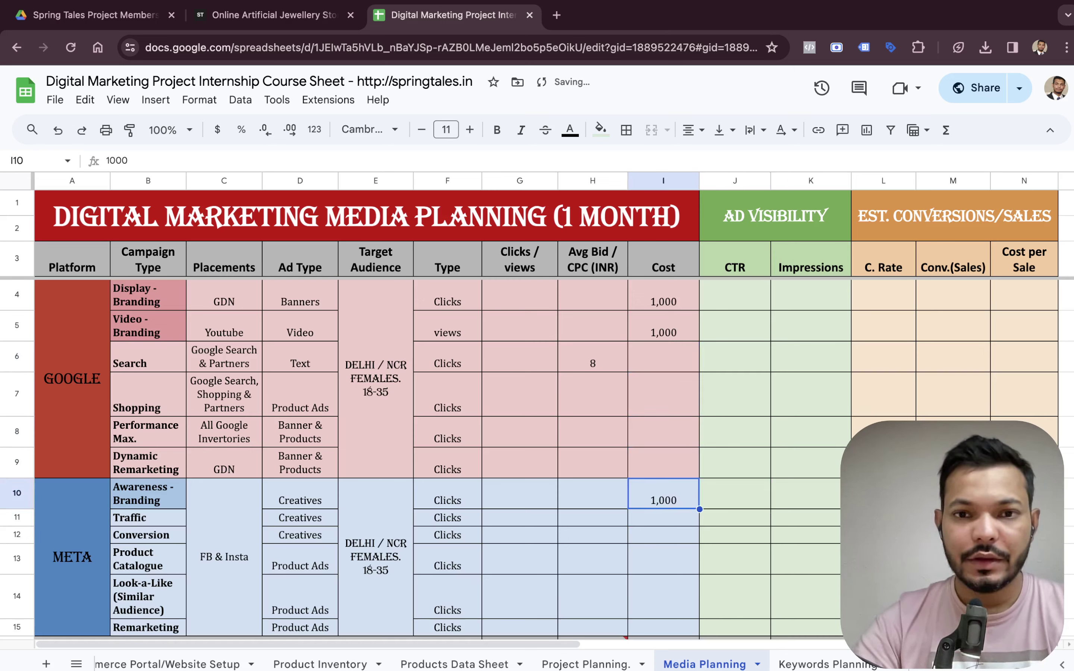
Enter a cost of 8000 each for the Google Search and Shopping campaigns in I6 and I7.
{"action": "key", "text": "Up"}
{"action": "key", "text": "Up"}
{"action": "key", "text": "Up"}
{"action": "key", "text": "Up"}
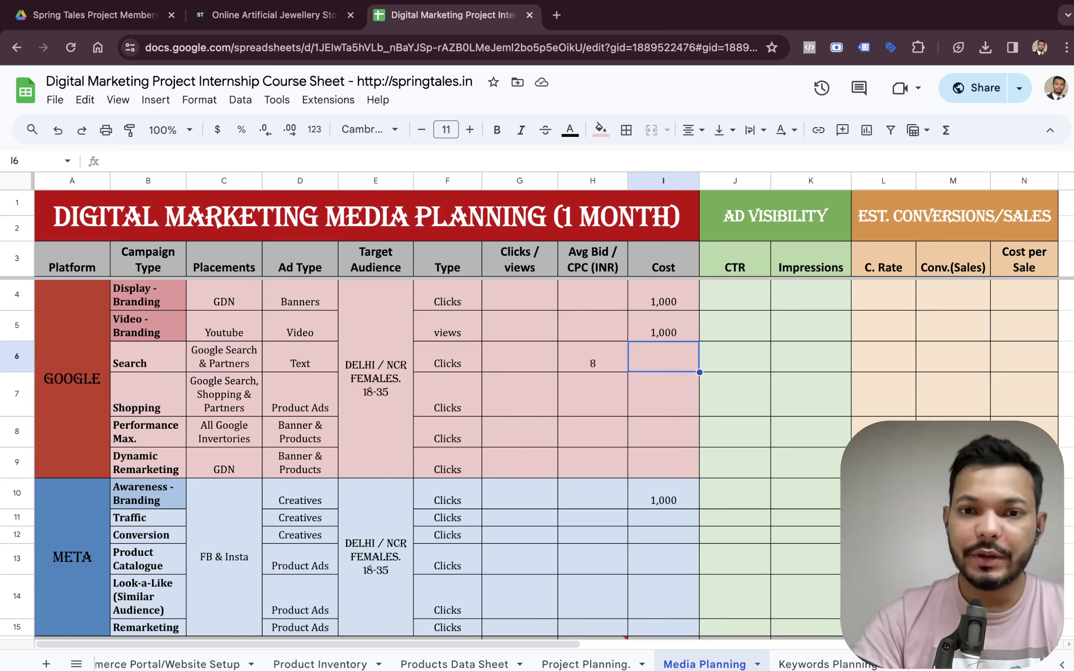
{"action": "left_click", "coordinate": [663, 393]}
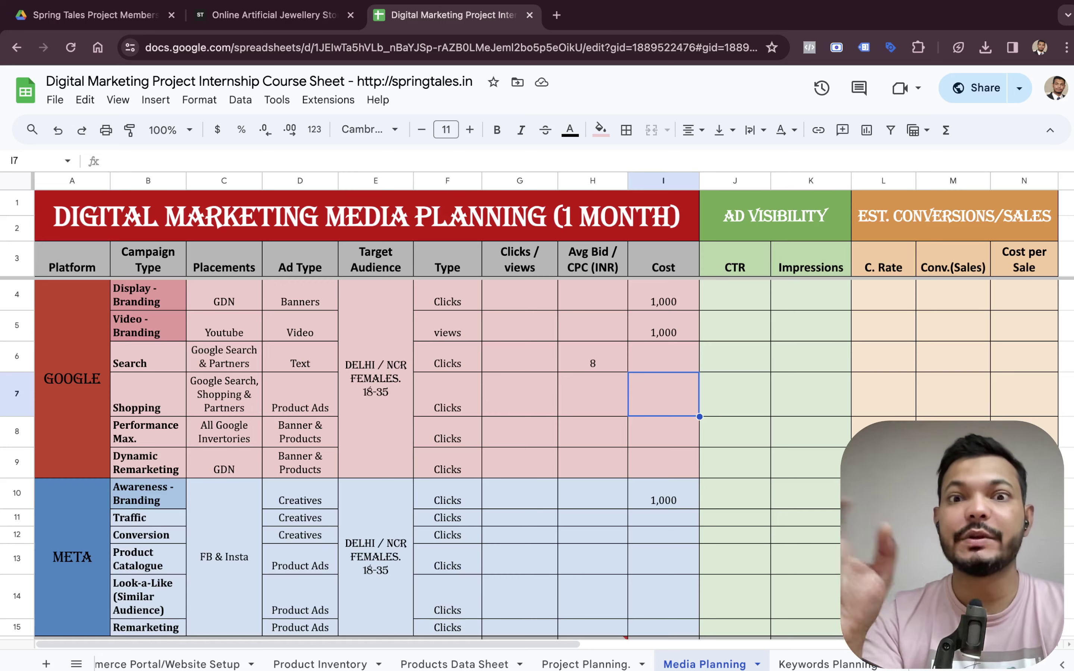
{"action": "left_click", "coordinate": [664, 356]}
{"action": "type", "text": "8000"}
{"action": "key", "text": "Return"}
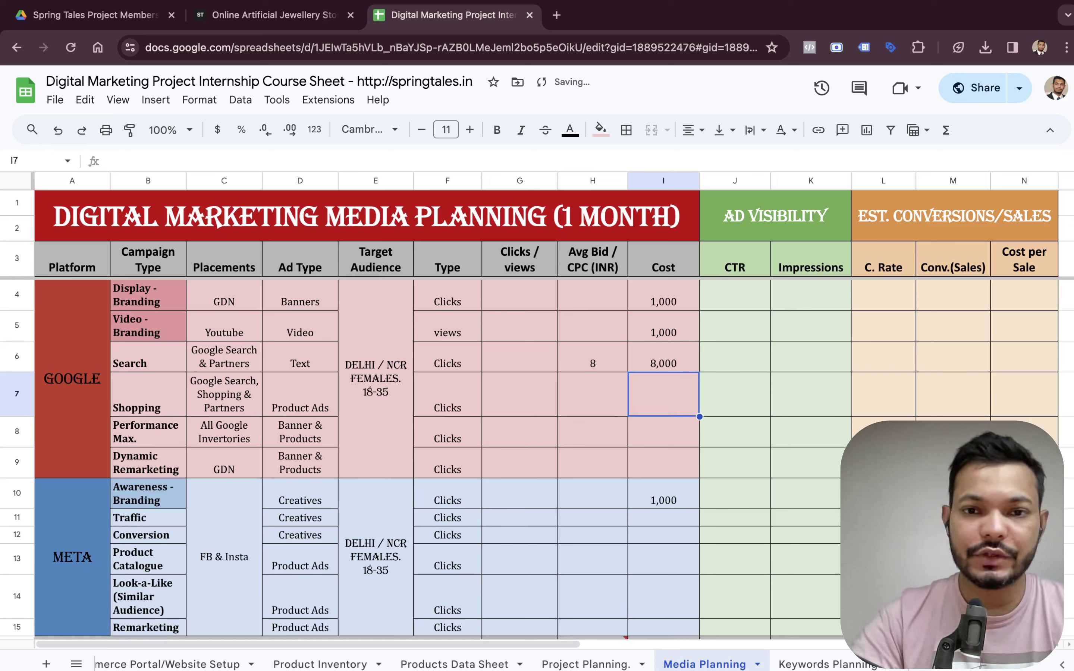
{"action": "type", "text": "8000"}
{"action": "key", "text": "Tab"}
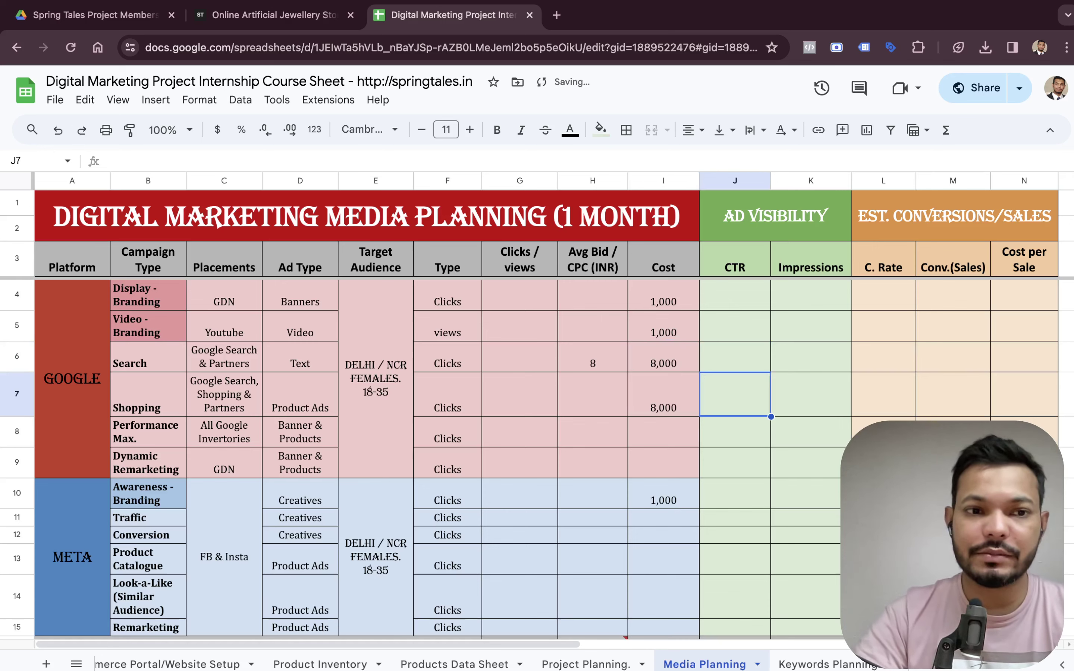
{"action": "key", "text": "Return"}
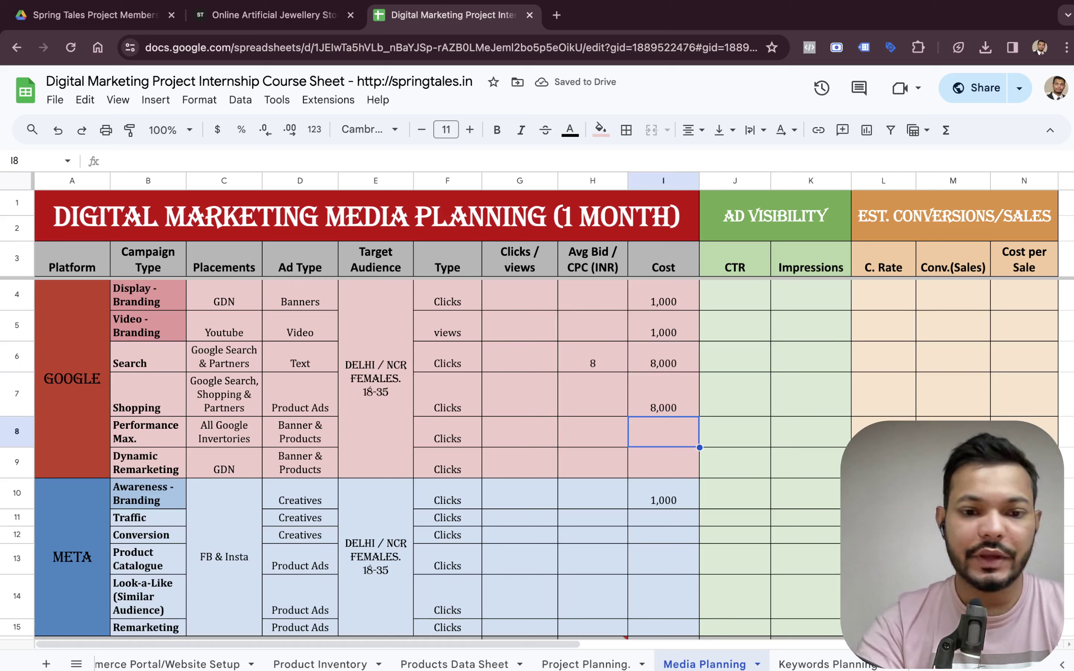
Enter costs of 6000 for the Performance Max. campaign in I8 and 2000 for Dynamic Remarketing in I9.
{"action": "type", "text": "6000"}
{"action": "key", "text": "Tab"}
{"action": "key", "text": "Return"}
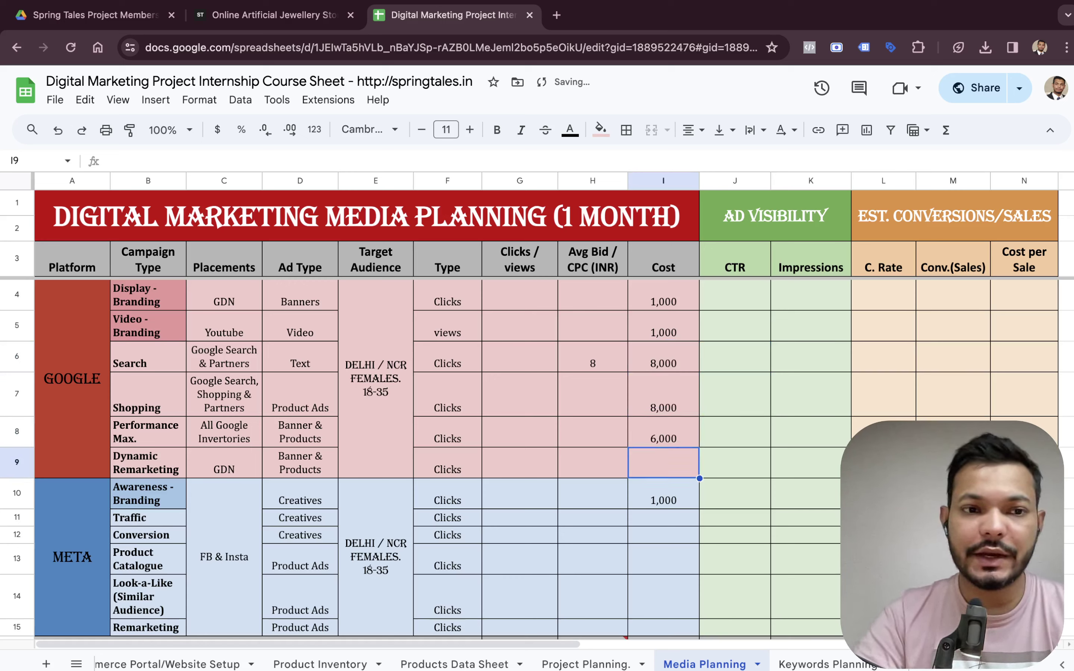
{"action": "type", "text": "2000"}
{"action": "key", "text": "Tab"}
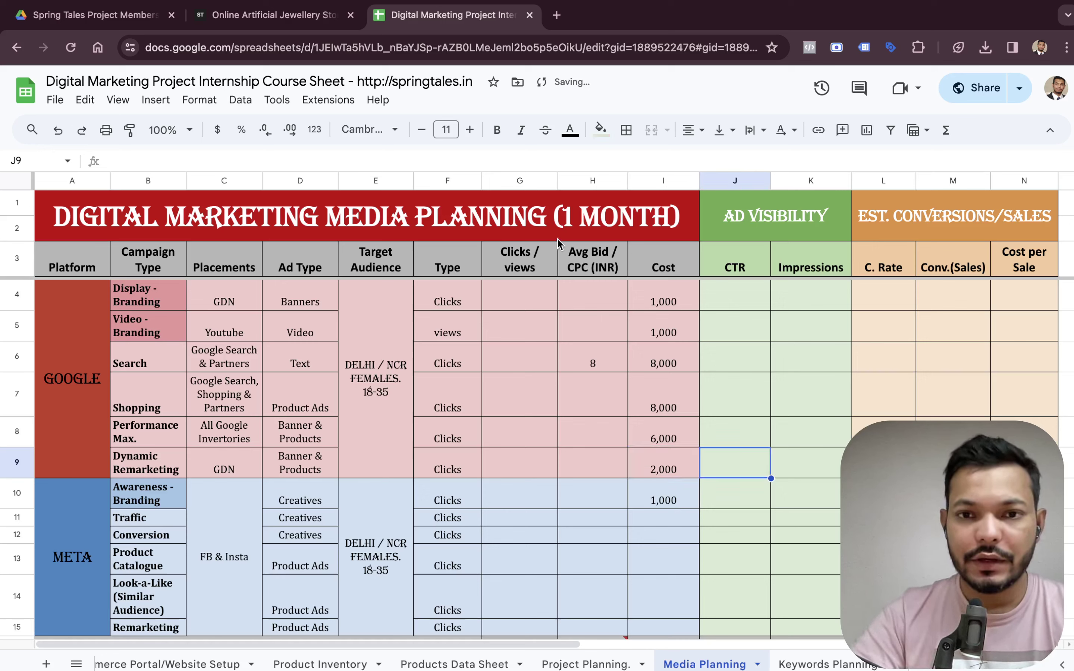
Widen the Campaign Type column slightly and look over the Google campaign costs in I4:I9.
{"action": "left_click_drag", "start_coordinate": [682, 294], "coordinate": [694, 463]}
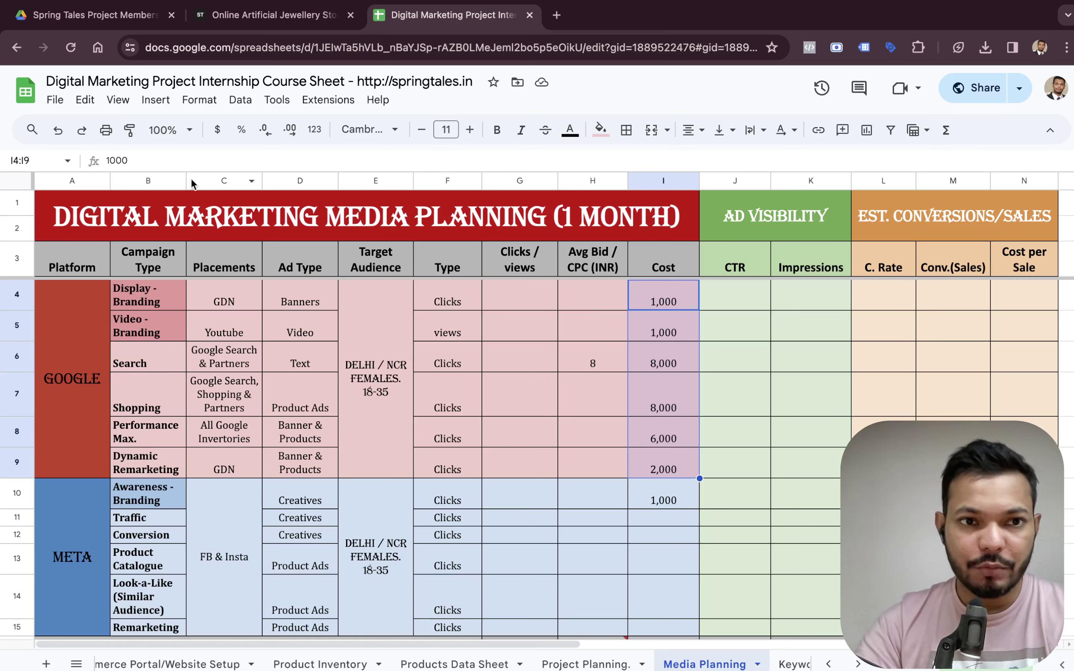
{"action": "left_click_drag", "start_coordinate": [185, 180], "coordinate": [207, 180]}
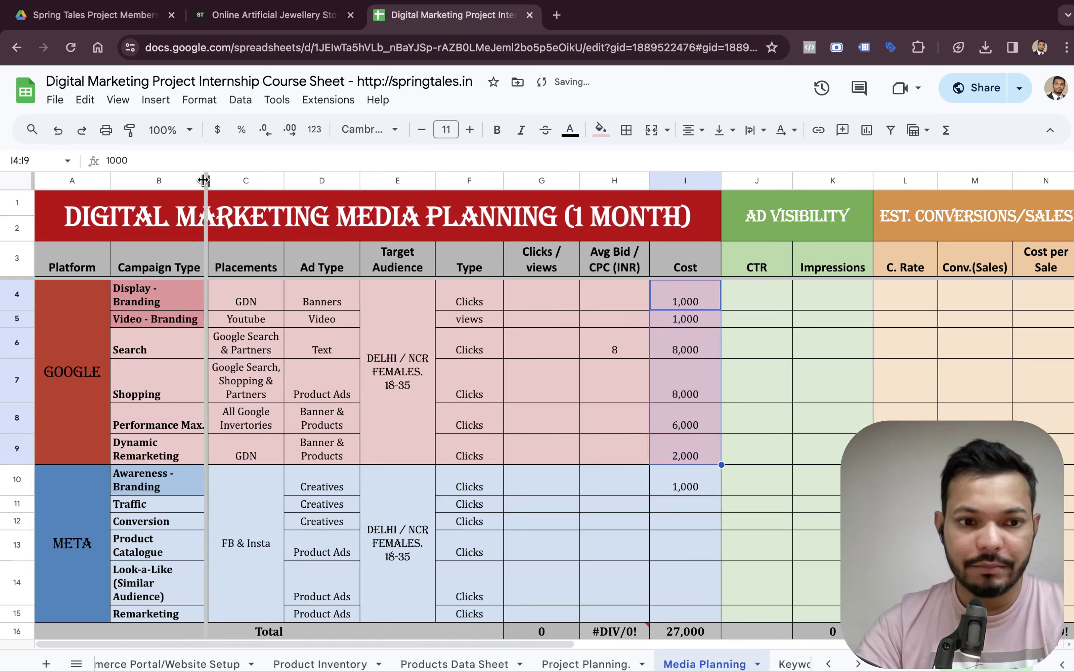
{"action": "left_click", "coordinate": [684, 479]}
{"action": "left_click_drag", "start_coordinate": [686, 300], "coordinate": [696, 442]}
{"action": "left_click", "coordinate": [822, 448]}
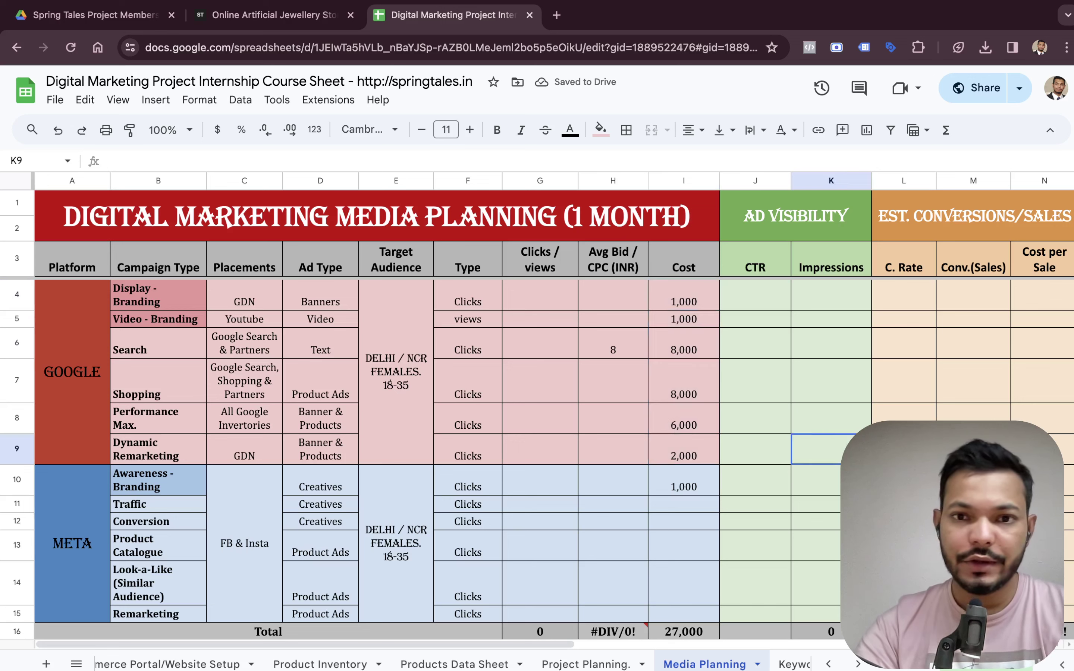
Set the Search and Shopping campaign costs in I6 and I7 to 10000 each and check the Google cost range I4:I9.
{"action": "left_click", "coordinate": [700, 351]}
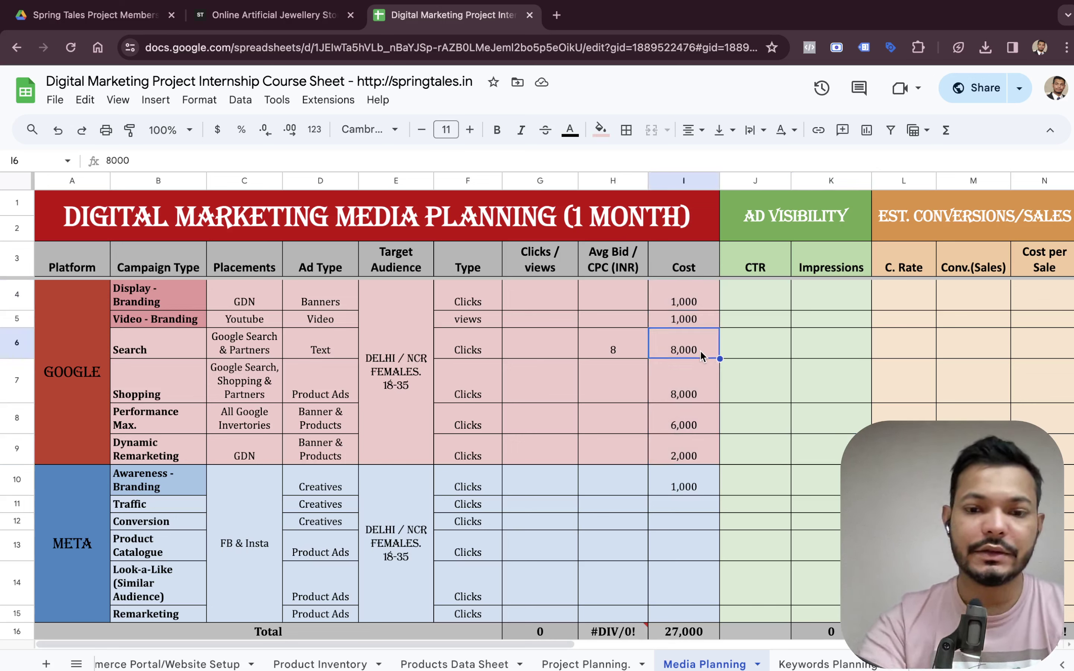
{"action": "type", "text": "10000"}
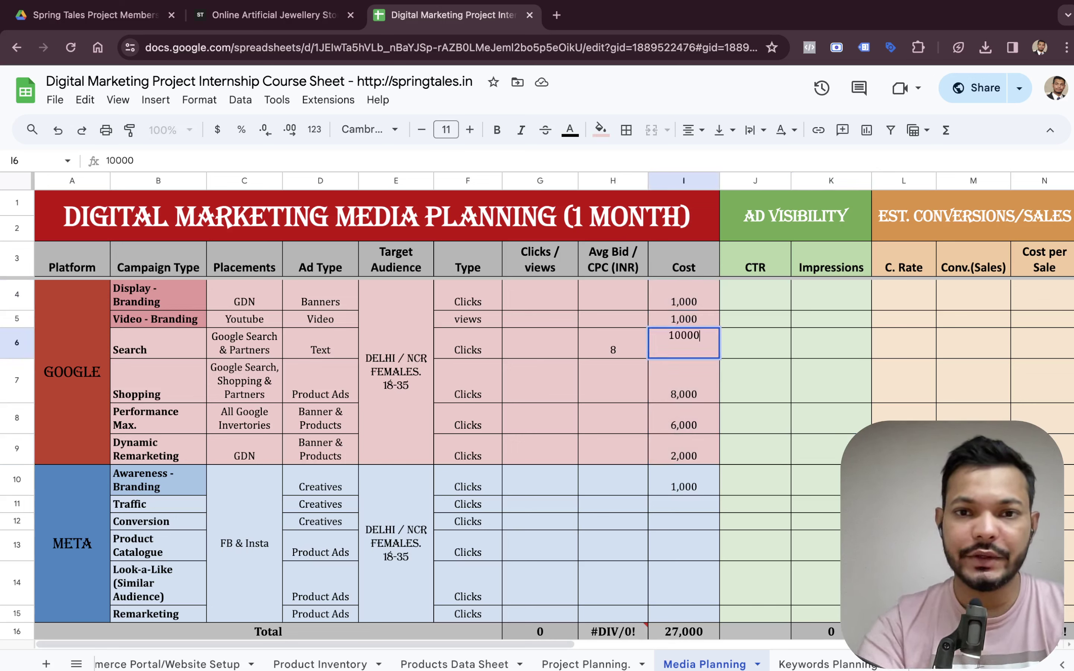
{"action": "left_click", "coordinate": [764, 397]}
{"action": "left_click", "coordinate": [709, 354]}
{"action": "key", "text": "super+c"}
{"action": "key", "text": "Down"}
{"action": "key", "text": "super+v"}
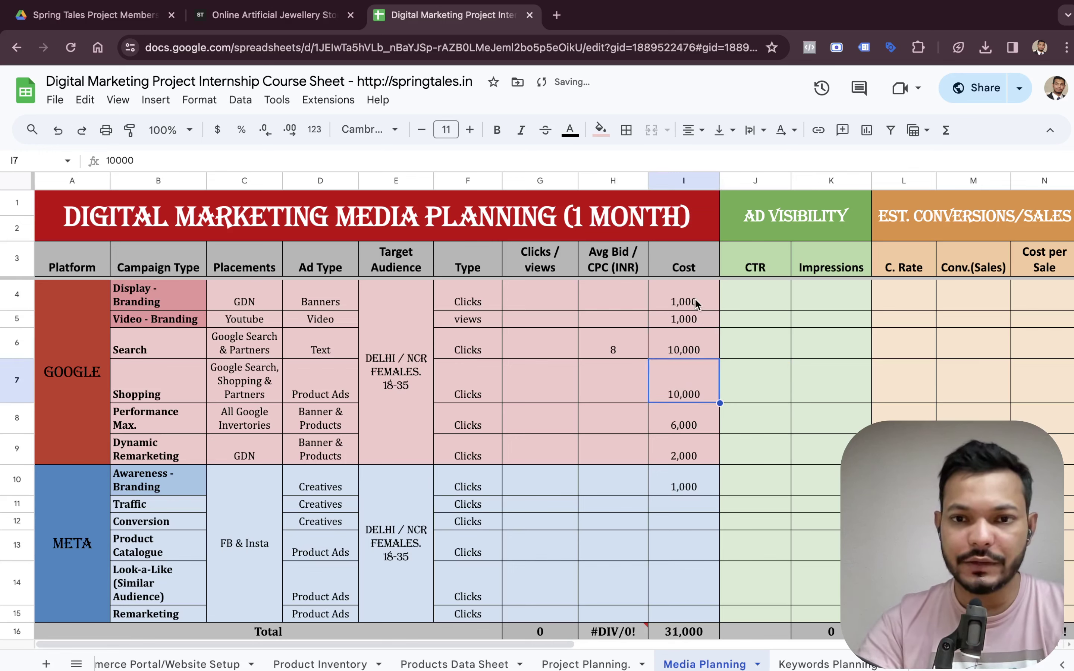
{"action": "left_click_drag", "start_coordinate": [697, 302], "coordinate": [683, 446]}
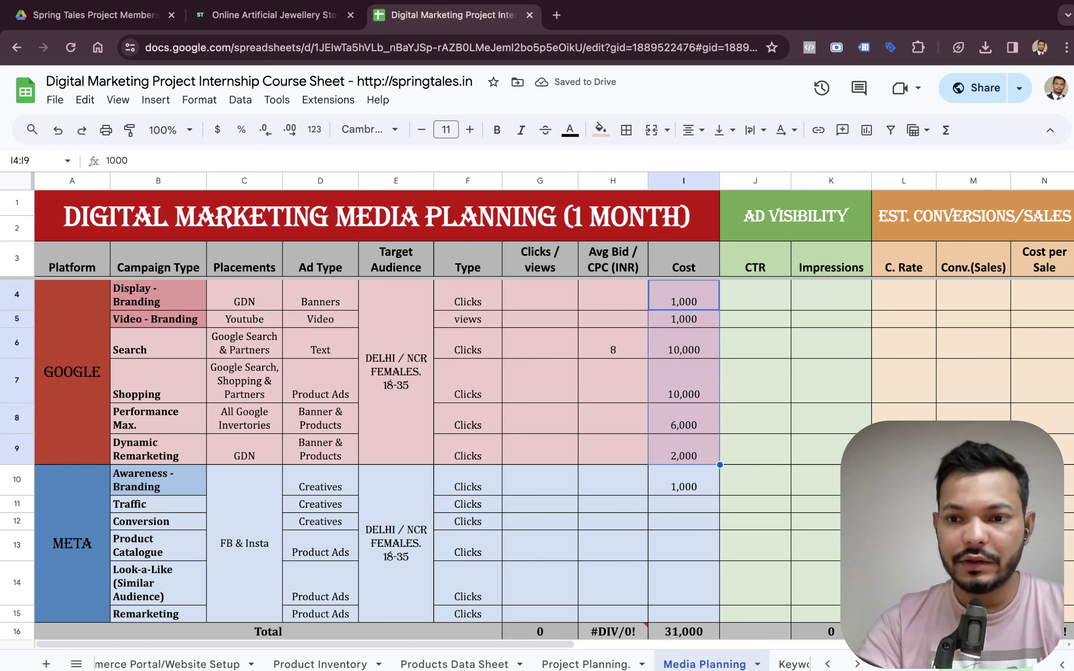
{"action": "mouse_move", "coordinate": [541, 669]}
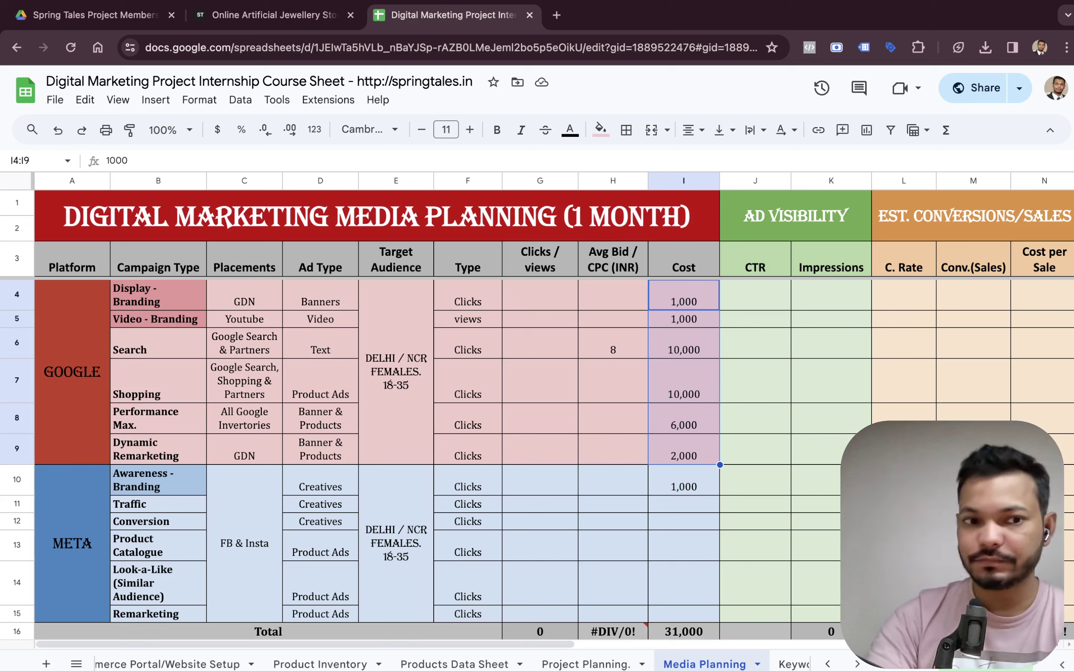
Enter costs of 4000 for the Meta Traffic campaign in I11 and 6000 for the Conversion campaign in I12.
{"action": "left_click", "coordinate": [693, 515]}
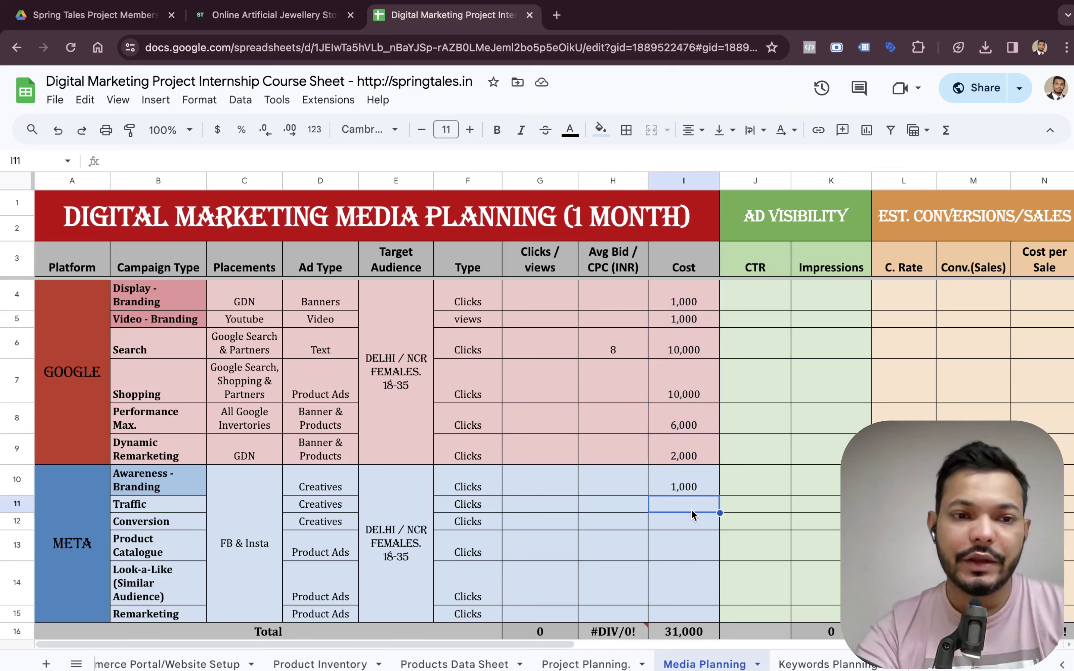
{"action": "type", "text": "4000"}
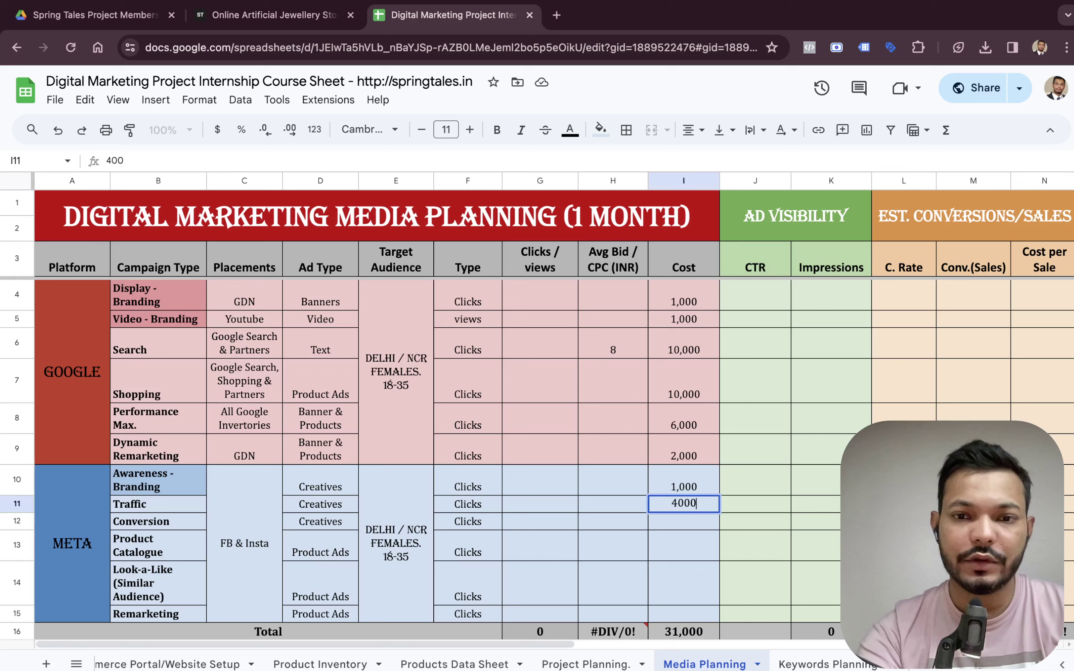
{"action": "key", "text": "Tab"}
{"action": "key", "text": "Left"}
{"action": "left_click", "coordinate": [683, 522]}
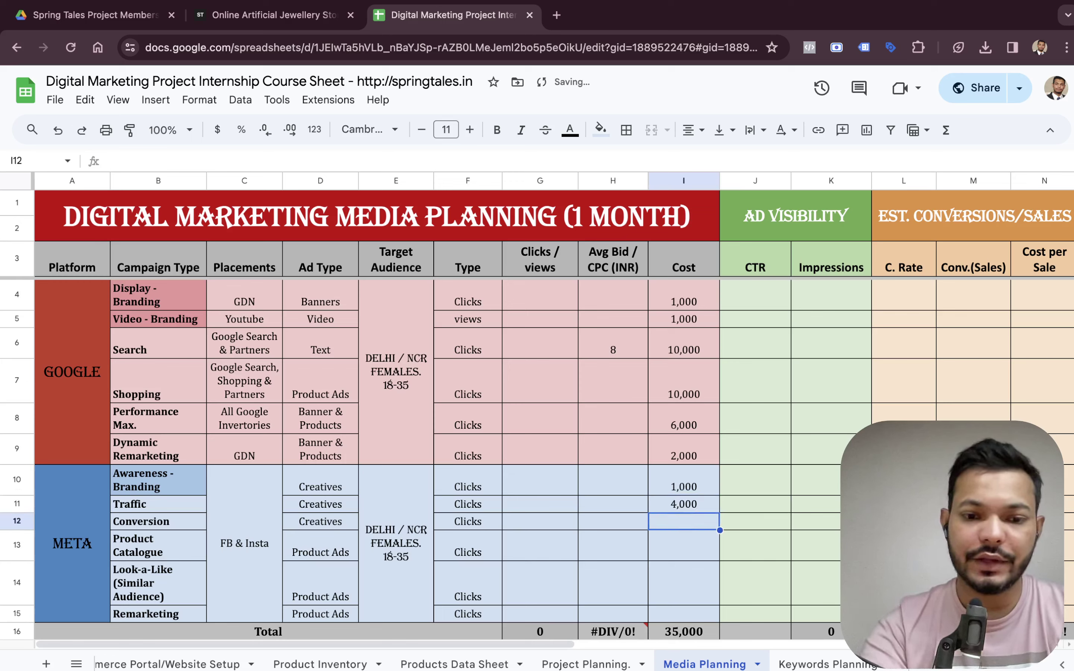
{"action": "type", "text": "6000"}
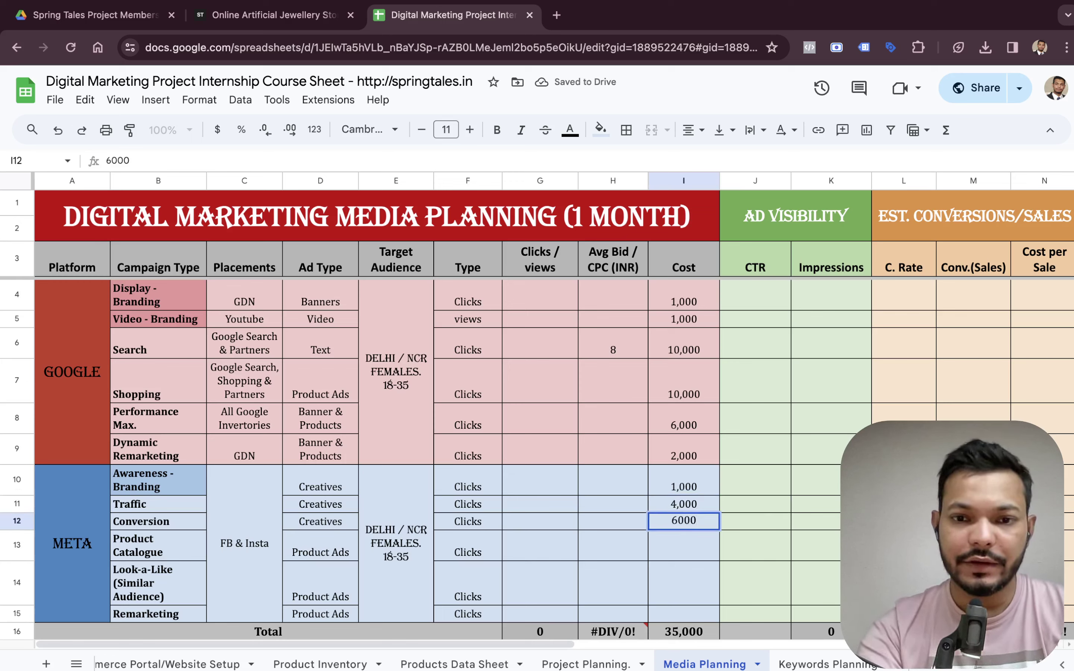
{"action": "key", "text": "Tab"}
{"action": "key", "text": "Up"}
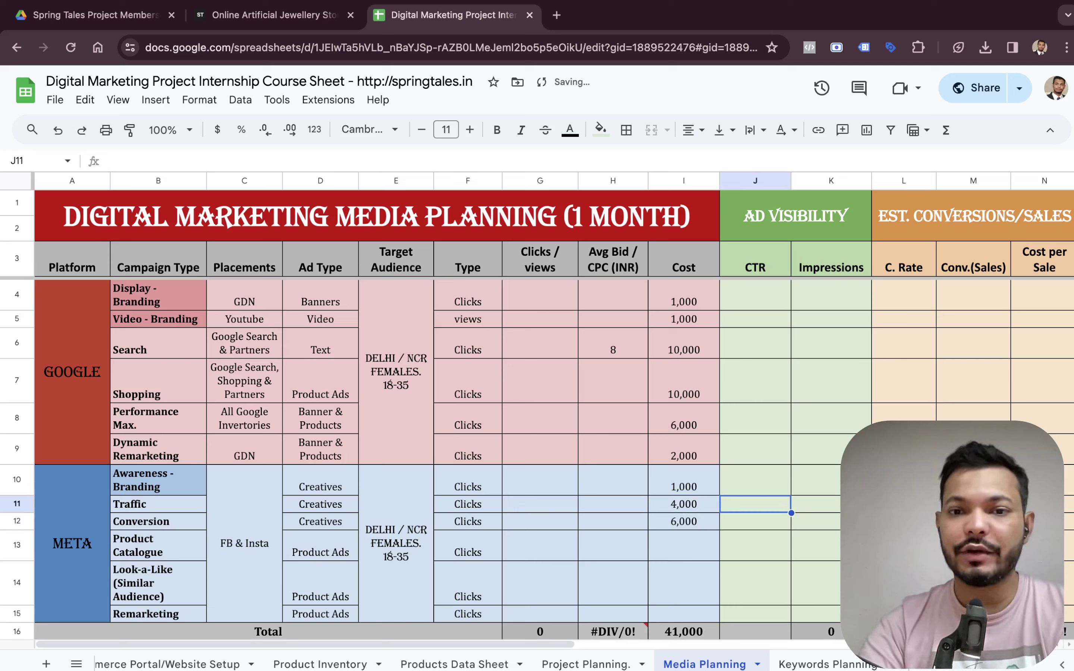
{"action": "key", "text": "Left"}
{"action": "left_click", "coordinate": [684, 521]}
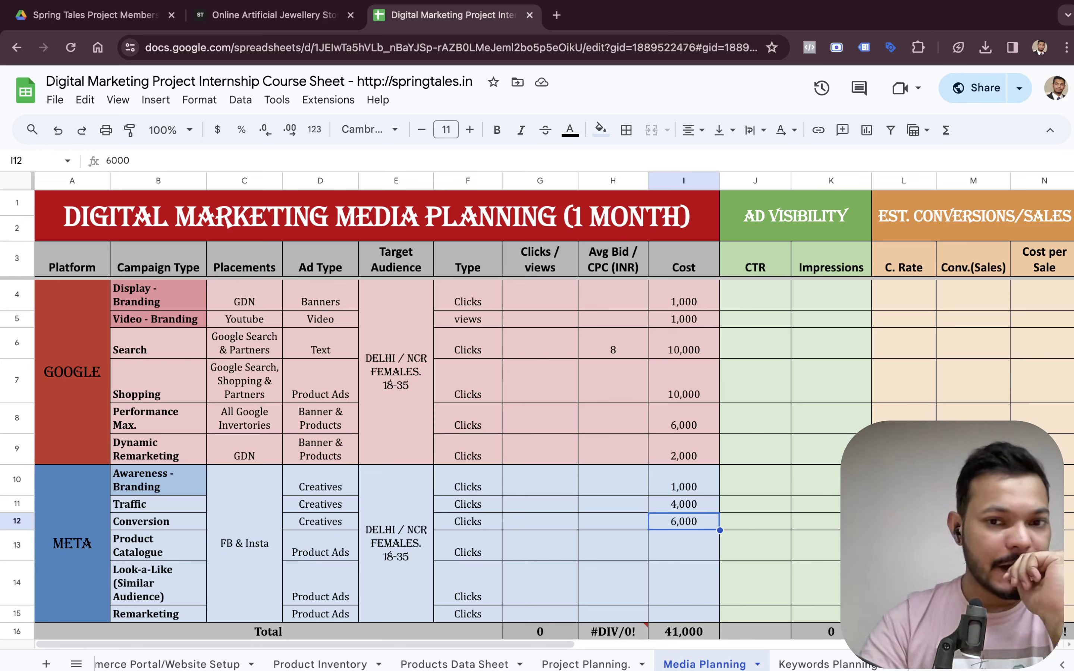
Enter a cost of 8000 for the Meta Product Catalogue campaign in I13.
{"action": "left_click", "coordinate": [684, 545]}
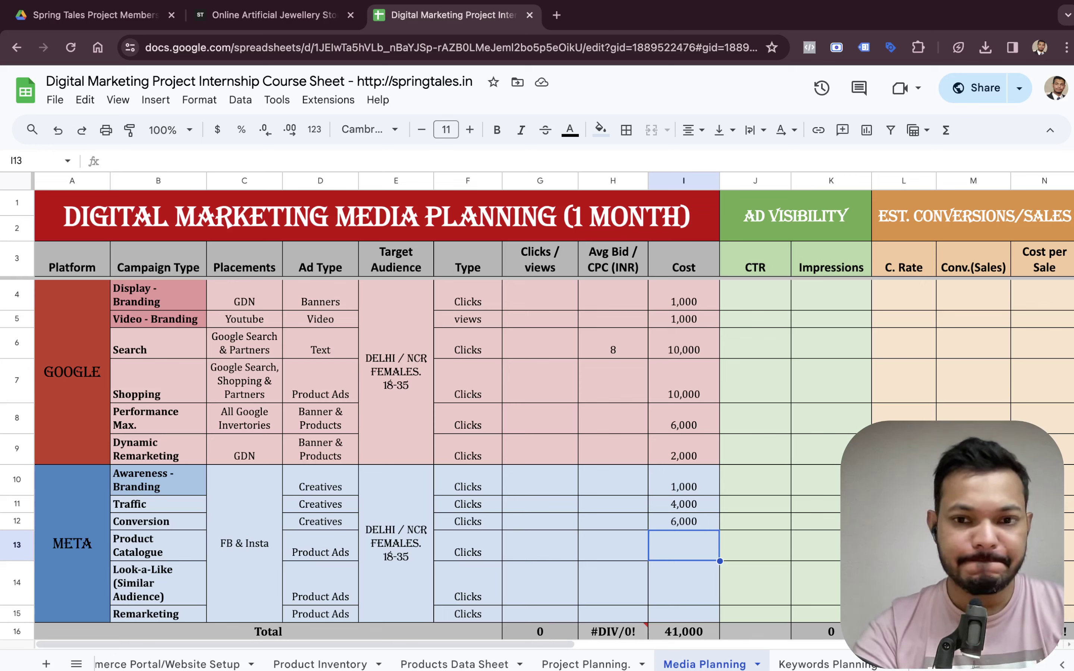
{"action": "type", "text": "8000"}
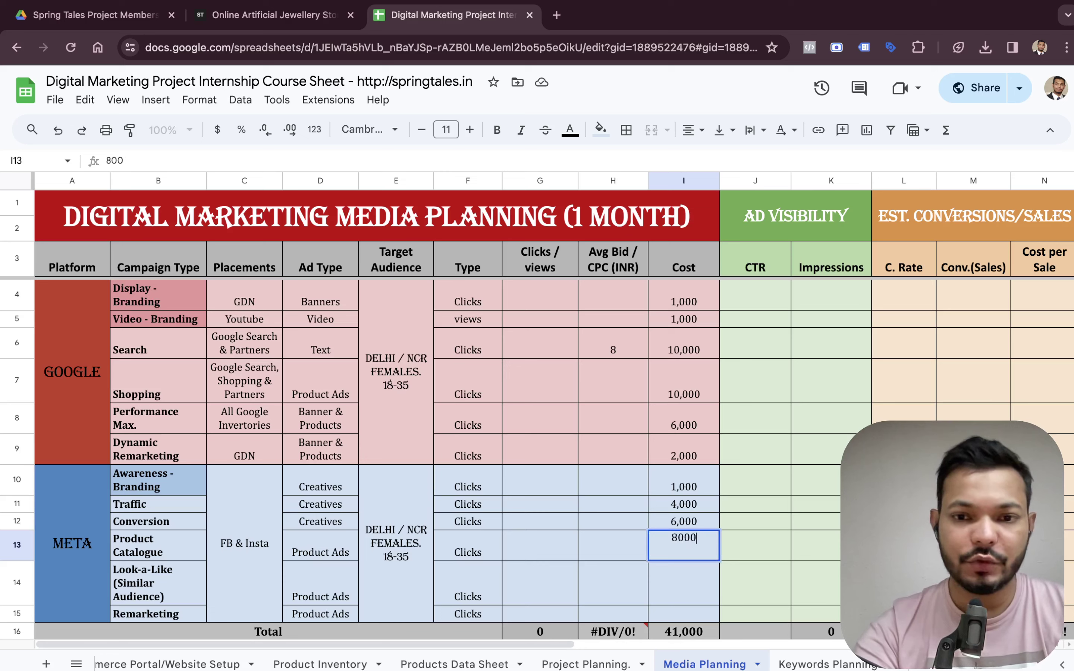
{"action": "key", "text": "Tab"}
{"action": "key", "text": "Left"}
{"action": "key", "text": "Down"}
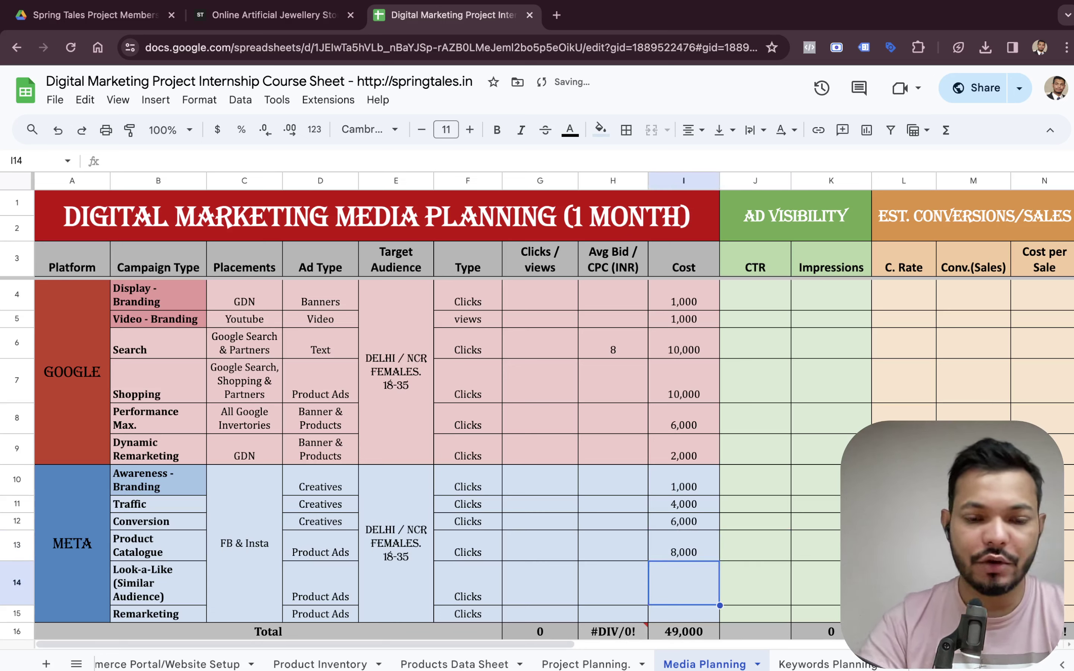
Enter costs of 4000 for the Meta Look-a-Like campaign and 2000 for Remarketing, and check the Meta cost range I10:I15.
{"action": "type", "text": "40000"}
{"action": "key", "text": "BackSpace"}
{"action": "key", "text": "Return"}
{"action": "type", "text": "2000"}
{"action": "key", "text": "Tab"}
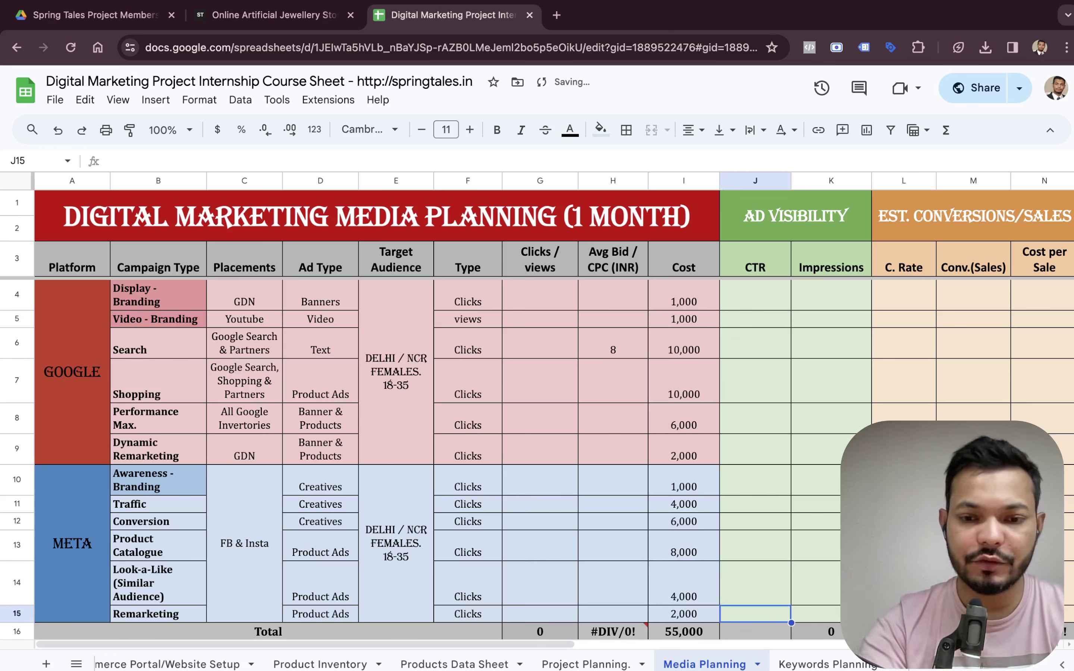
{"action": "scroll", "coordinate": [688, 444], "scroll_direction": "down", "scroll_amount": 2}
{"action": "left_click_drag", "start_coordinate": [688, 430], "coordinate": [687, 557]}
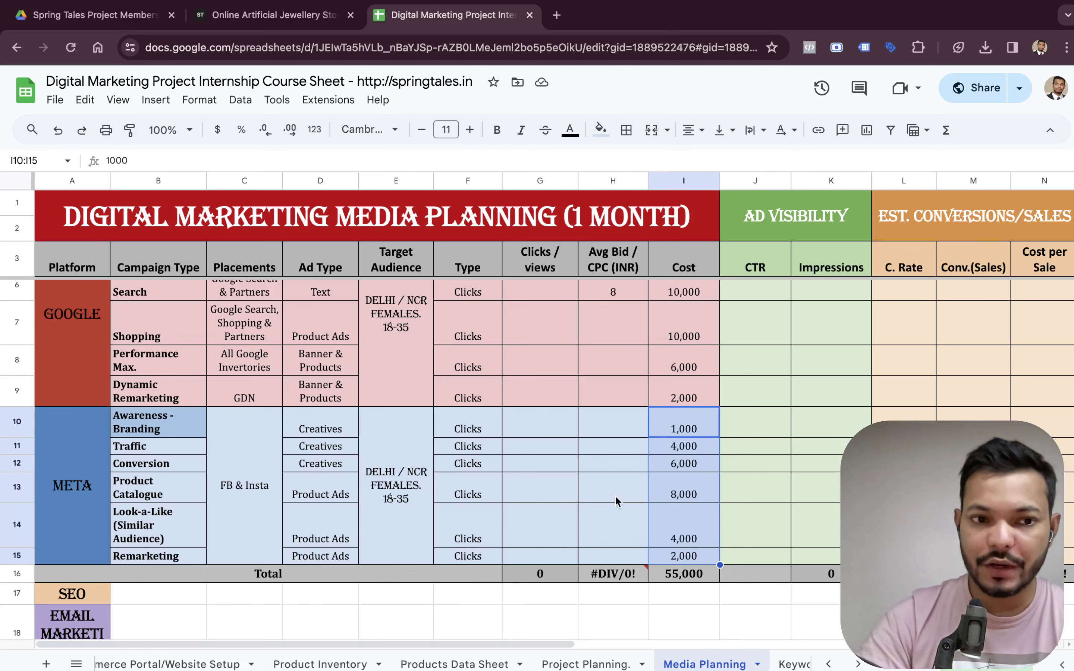
Insert one row below the Look-a-Like campaign in row 14.
{"action": "left_click", "coordinate": [18, 541]}
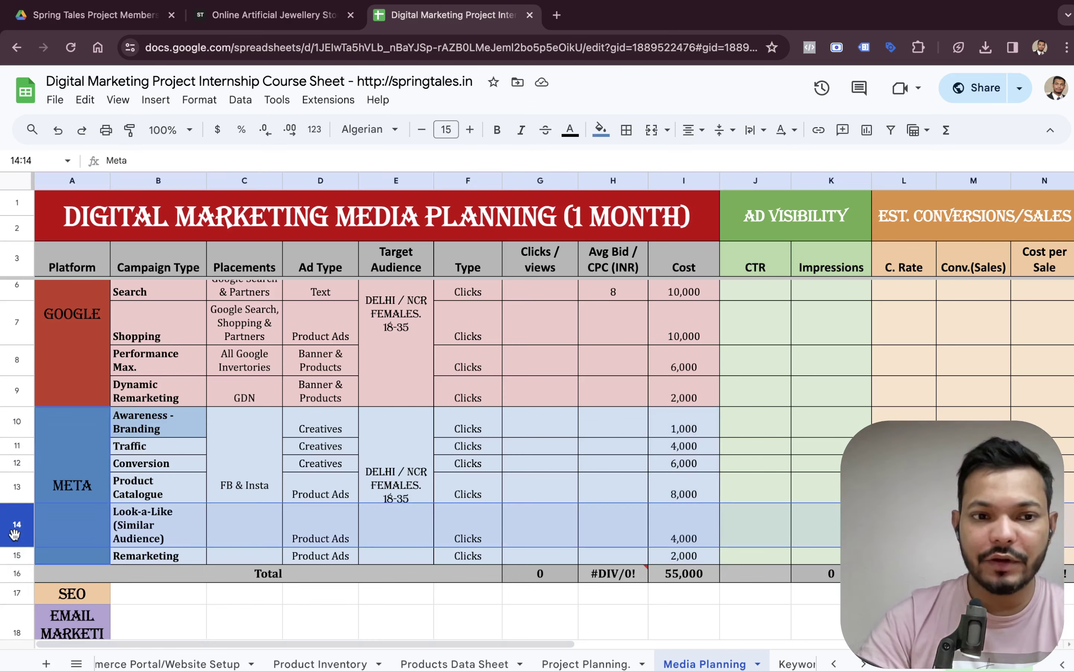
{"action": "right_click", "coordinate": [14, 537]}
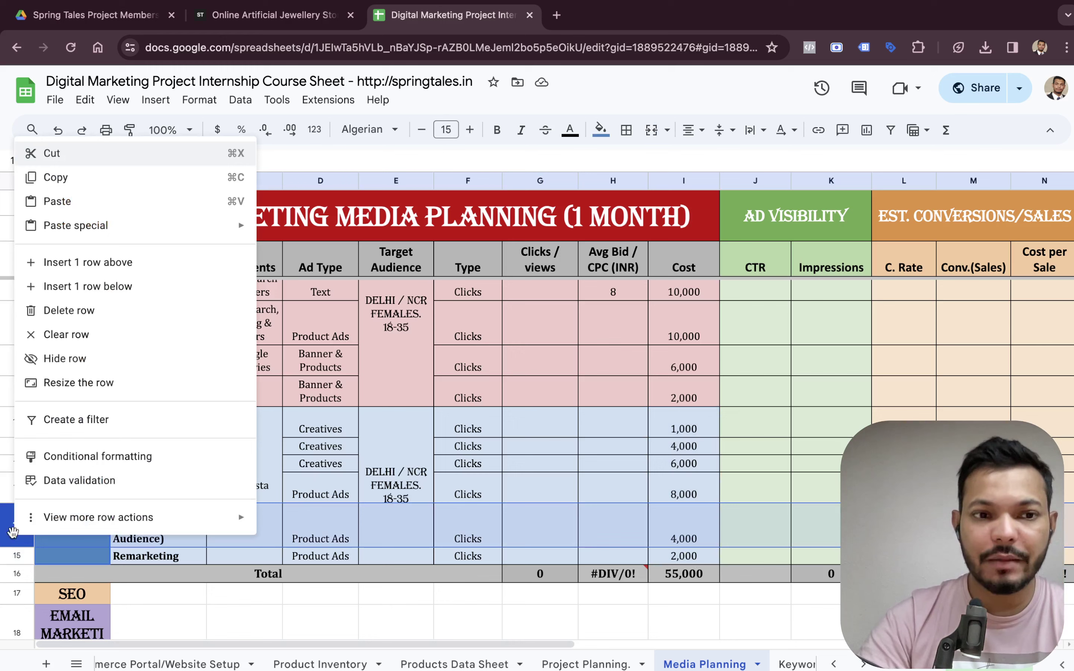
{"action": "left_click", "coordinate": [107, 288]}
Label the new Meta campaign in B15 as "Shopping Campaing".
{"action": "left_click", "coordinate": [152, 551]}
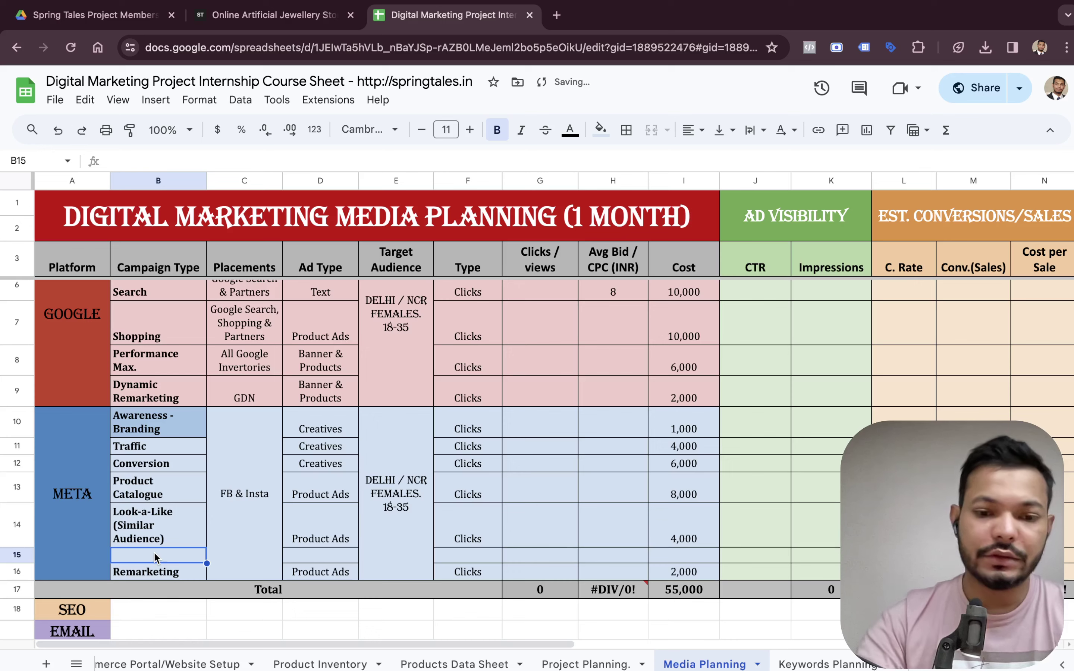
{"action": "type", "text": "Shop"}
{"action": "key", "text": "BackSpace"}
{"action": "type", "text": "p"}
{"action": "key", "text": "BackSpace"}
{"action": "type", "text": "ping"}
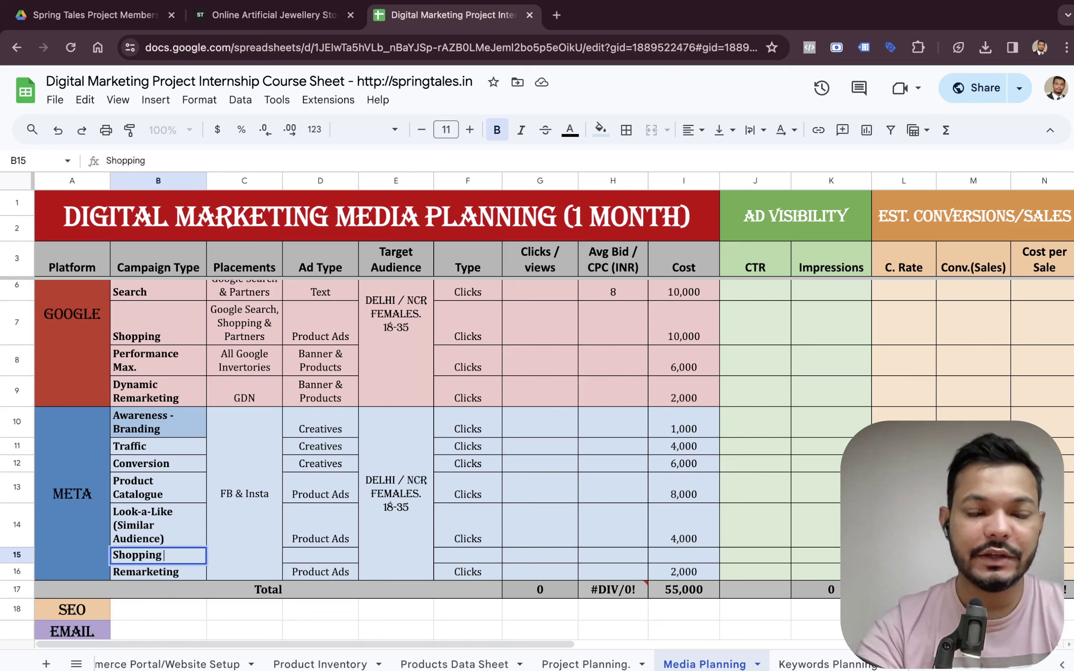
{"action": "type", "text": " Camp"}
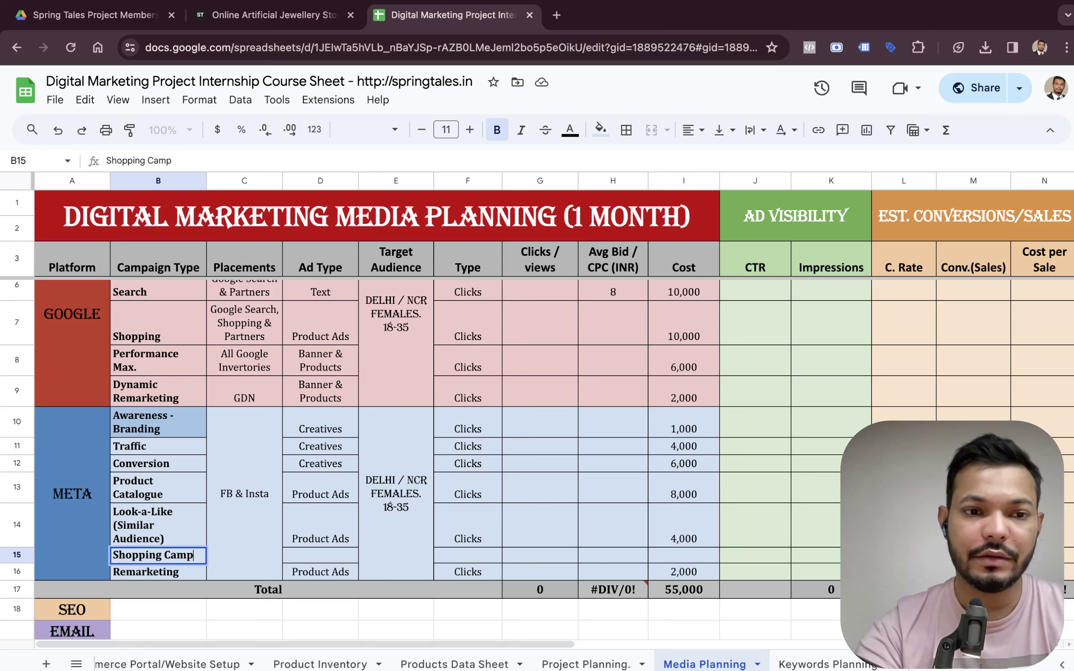
{"action": "type", "text": "aing"}
{"action": "key", "text": "Tab"}
{"action": "key", "text": "shift+Tab"}
Switch to the Google Ads browser window and open business.facebook.com in a new tab.
{"action": "key", "text": "ctrl+Right"}
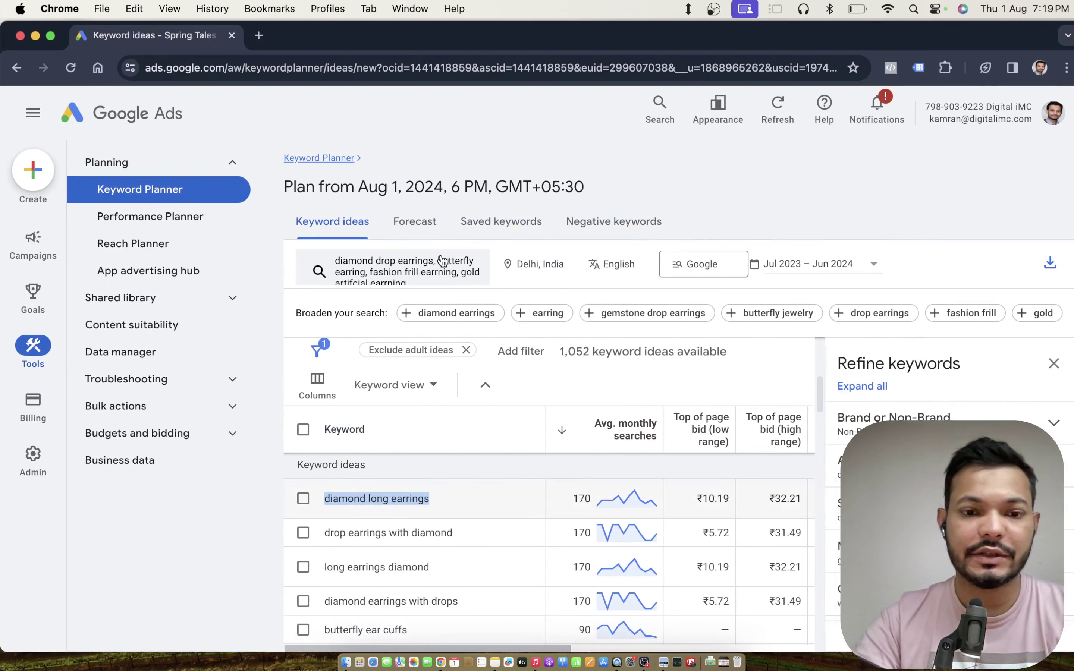
{"action": "key", "text": "super+t"}
{"action": "type", "text": "meta."}
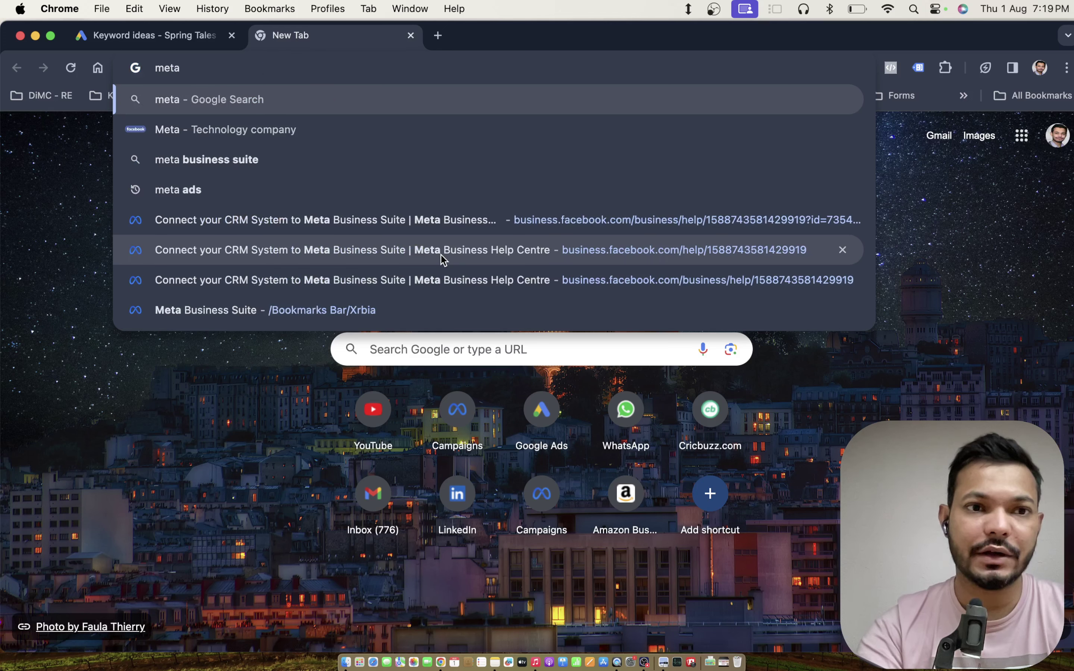
{"action": "key", "text": "BackSpace"}
{"action": "key", "text": "BackSpace"}
{"action": "key", "text": "BackSpace"}
{"action": "key", "text": "BackSpace"}
{"action": "key", "text": "BackSpace"}
{"action": "type", "text": "business.facebook.com"}
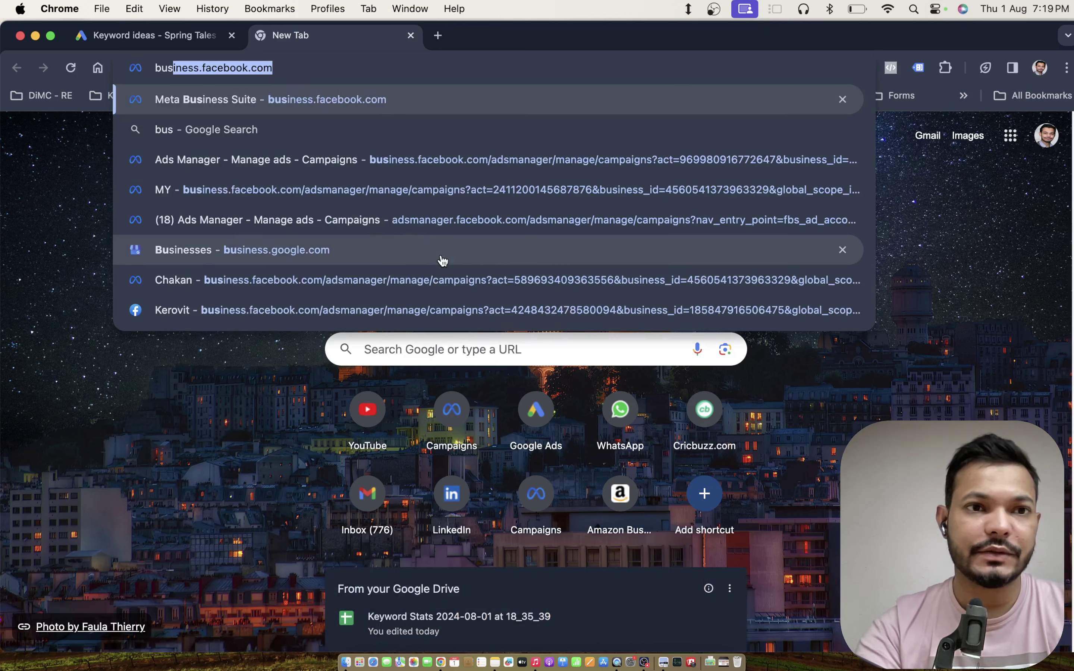
{"action": "key", "text": "Return"}
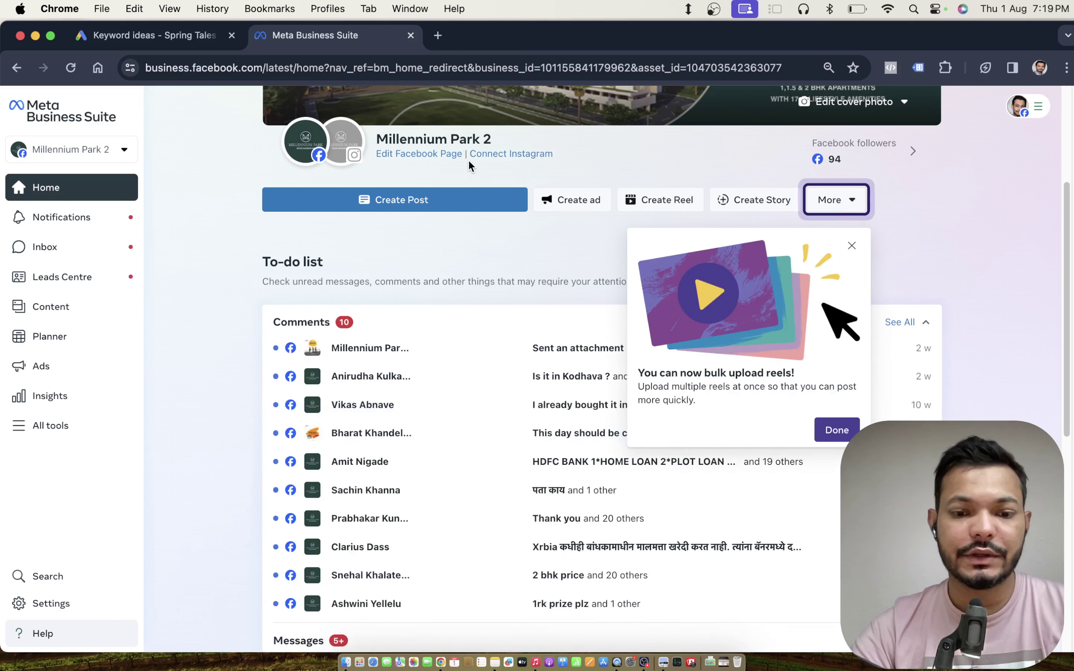
Show the browser bookmarks and open the Ads Manager campaigns page saved in the DPMI folder.
{"action": "key", "text": "super+shift+b"}
{"action": "left_click", "coordinate": [624, 96]}
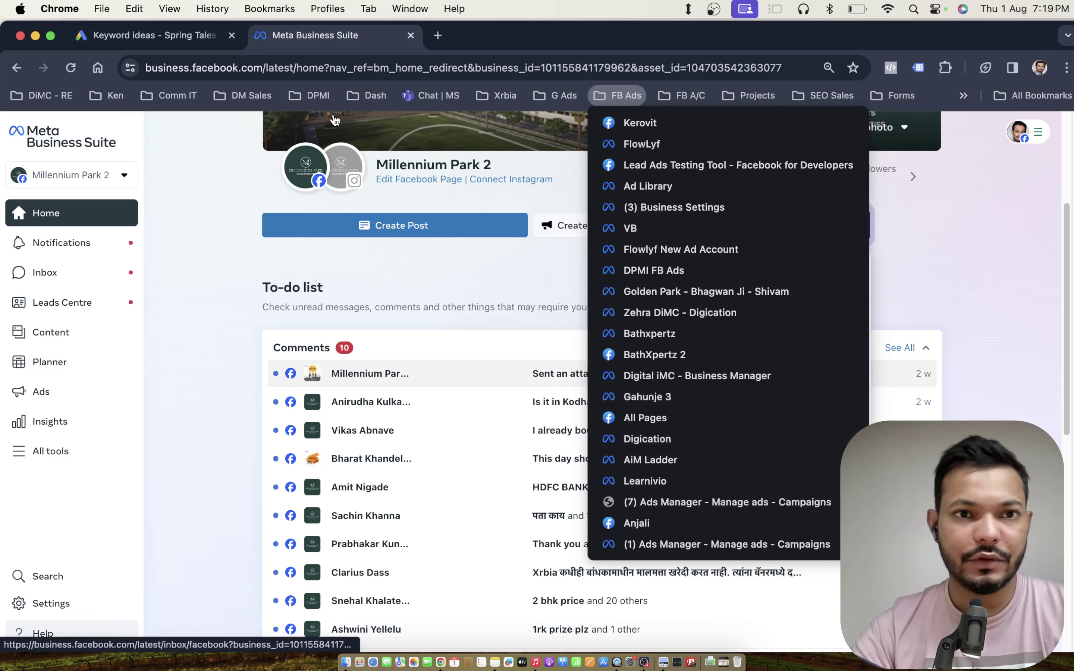
{"action": "left_click", "coordinate": [319, 103]}
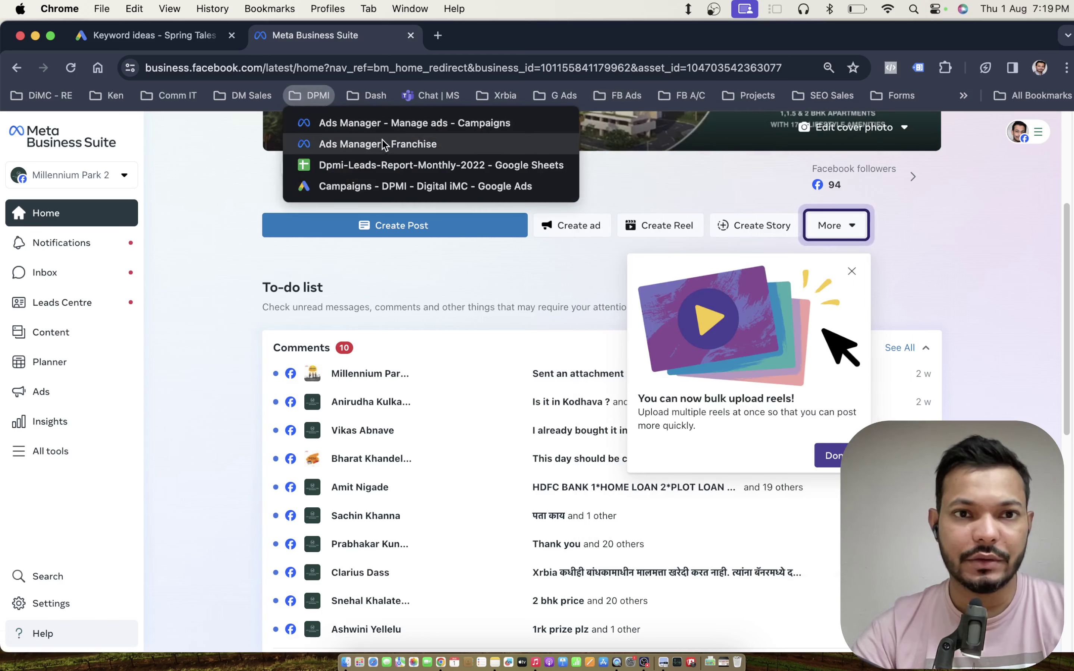
{"action": "left_click", "coordinate": [387, 123]}
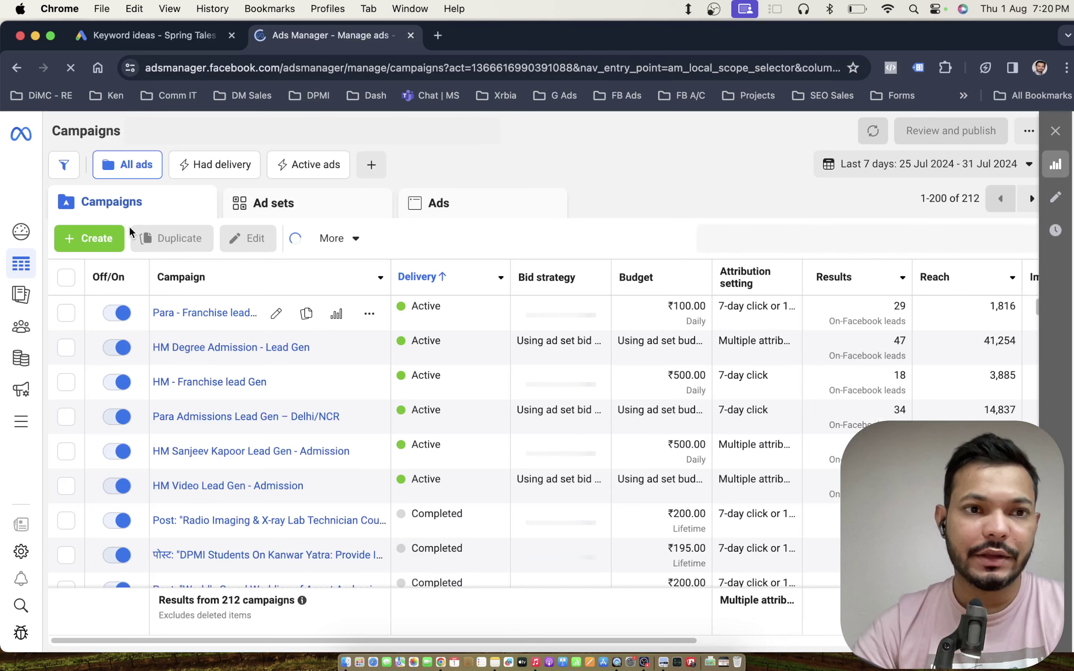
Start a new campaign and select the Sales objective to examine which campaign types it covers.
{"action": "left_click", "coordinate": [95, 239]}
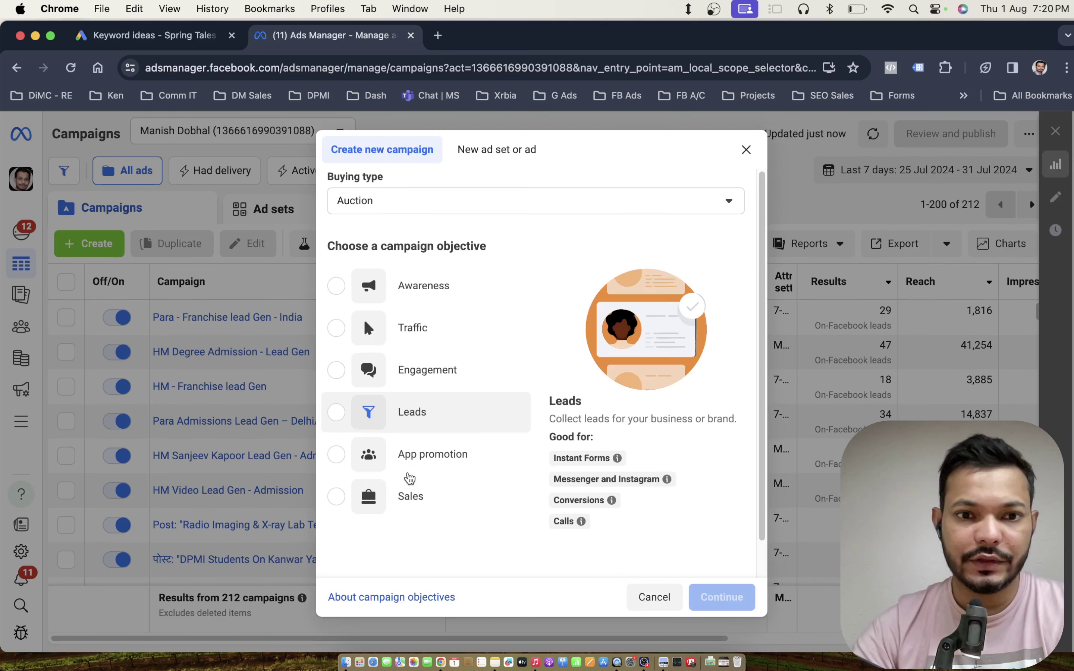
{"action": "left_click", "coordinate": [412, 497]}
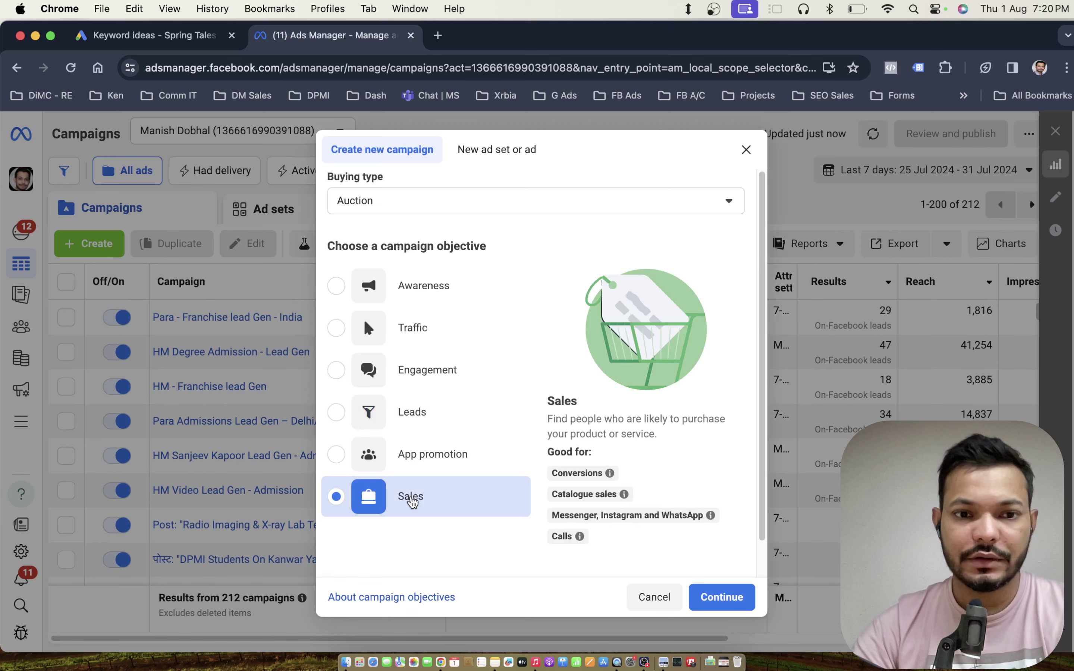
{"action": "double_click", "coordinate": [412, 499]}
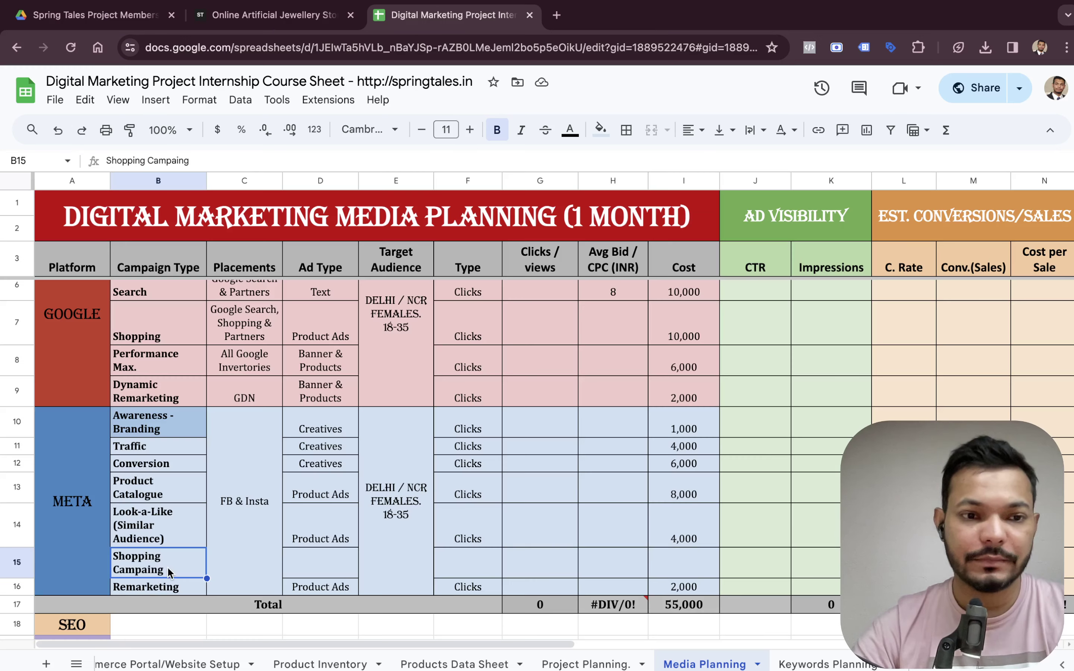
Switch back to the media planning sheet, enter a cost of 5000 for the Meta Shopping campaign in I15 and review the Meta campaigns.
{"action": "left_click", "coordinate": [287, 563]}
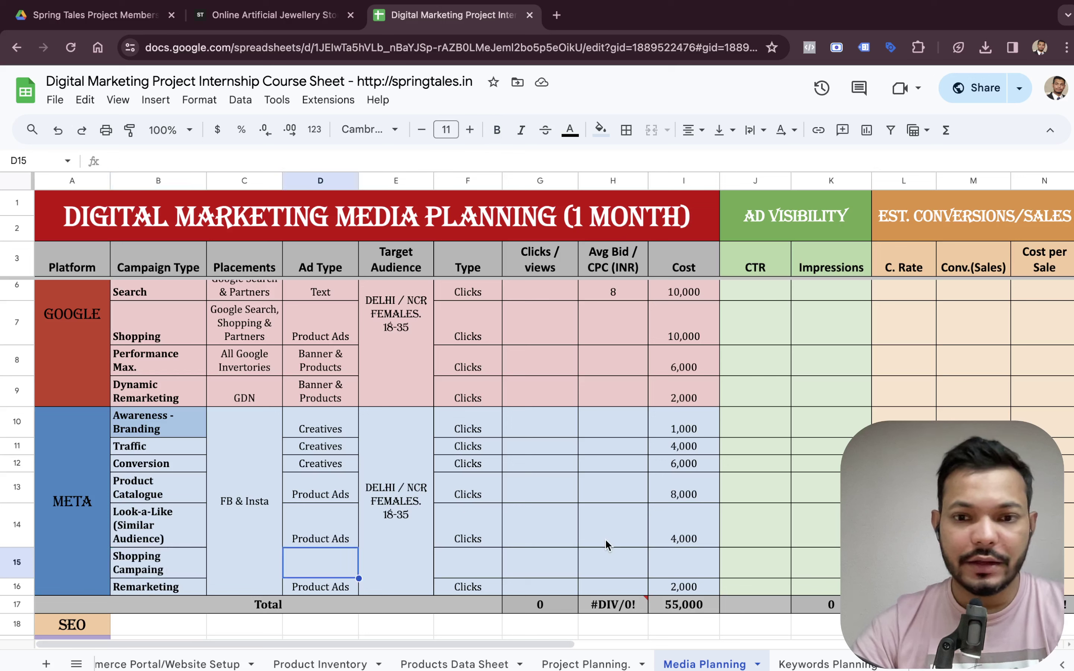
{"action": "left_click", "coordinate": [683, 562]}
{"action": "type", "text": "5,000"}
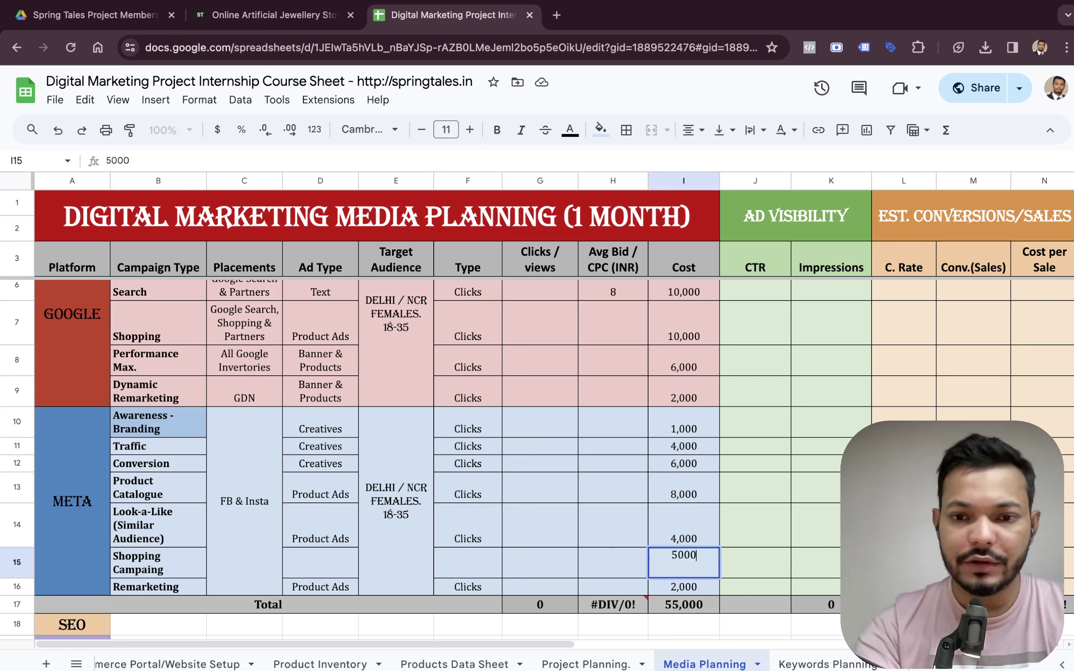
{"action": "key", "text": "Tab"}
{"action": "left_click_drag", "start_coordinate": [698, 429], "coordinate": [693, 586]}
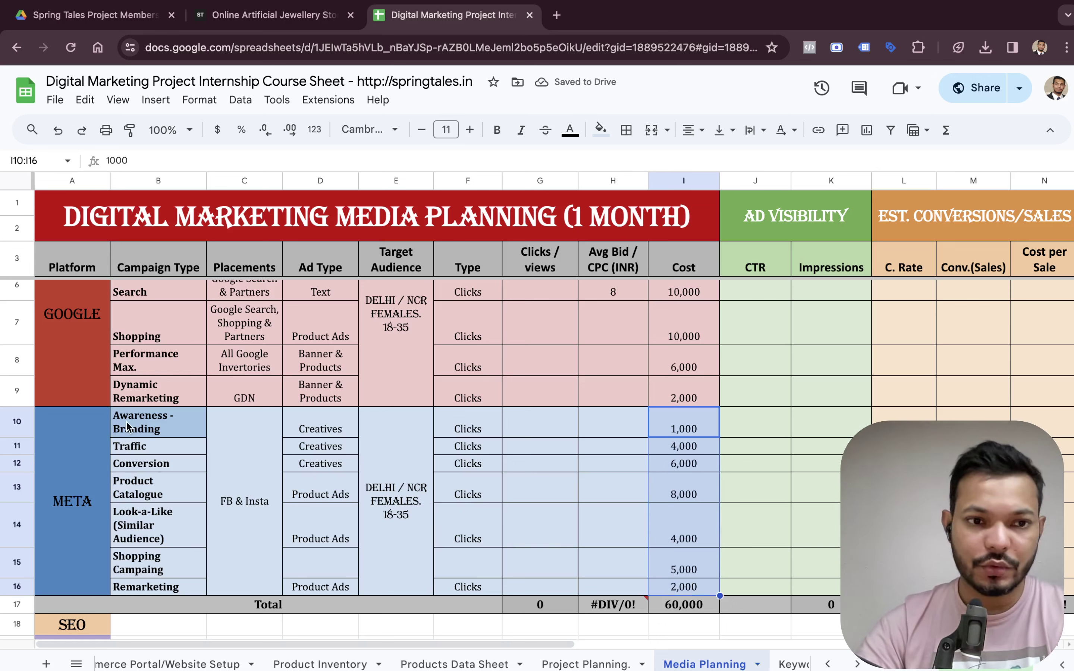
{"action": "left_click_drag", "start_coordinate": [119, 431], "coordinate": [133, 586]}
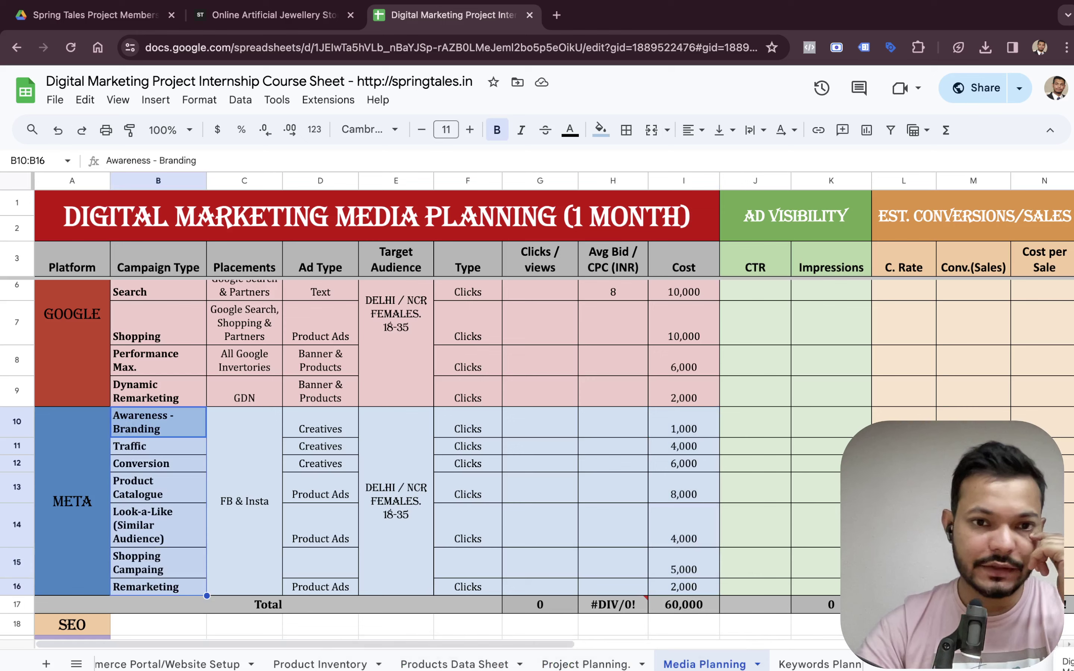
{"action": "left_click", "coordinate": [888, 522]}
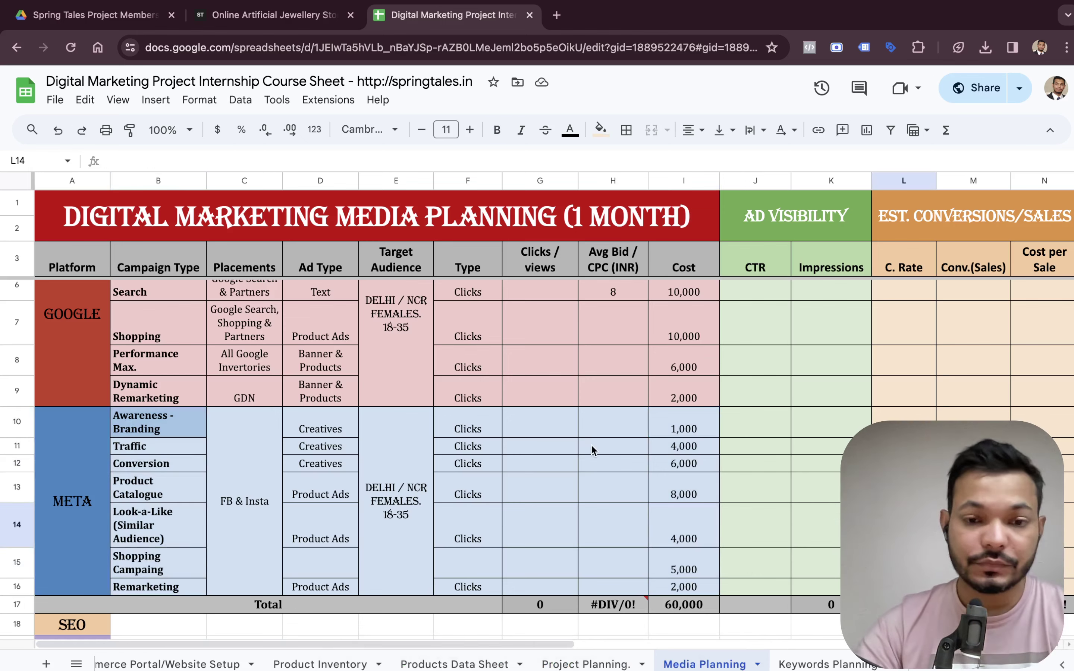
Examine the Avg Bid / CPC cells H4:H15, the Clicks / views cells G4:G13 and the Search campaign's row.
{"action": "scroll", "coordinate": [591, 444], "scroll_direction": "up", "scroll_amount": 2}
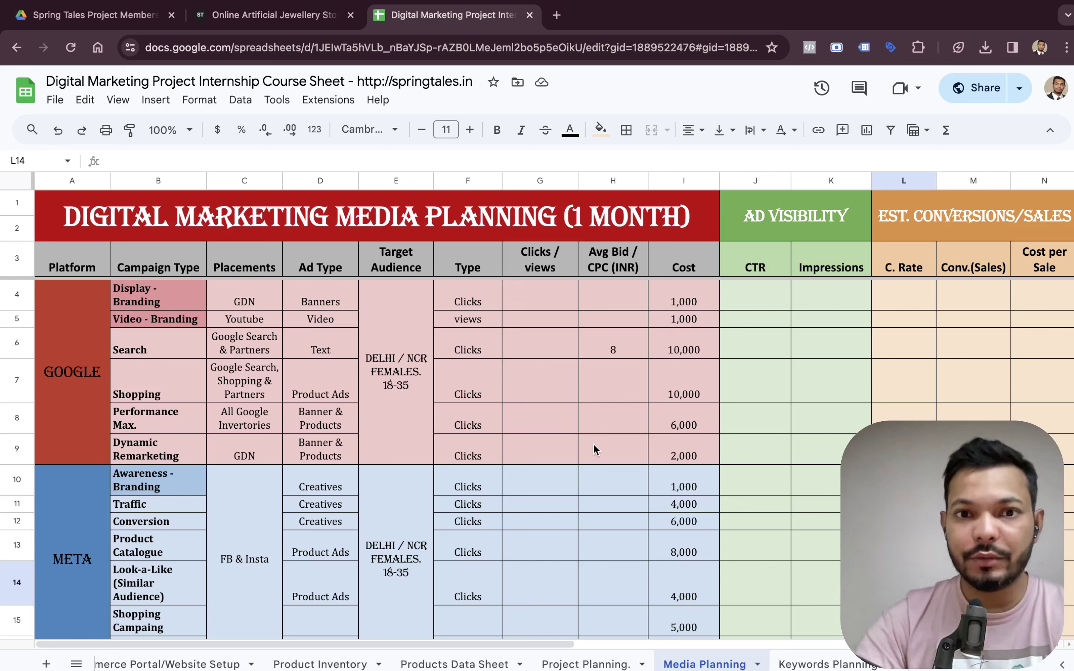
{"action": "left_click_drag", "start_coordinate": [630, 305], "coordinate": [624, 620]}
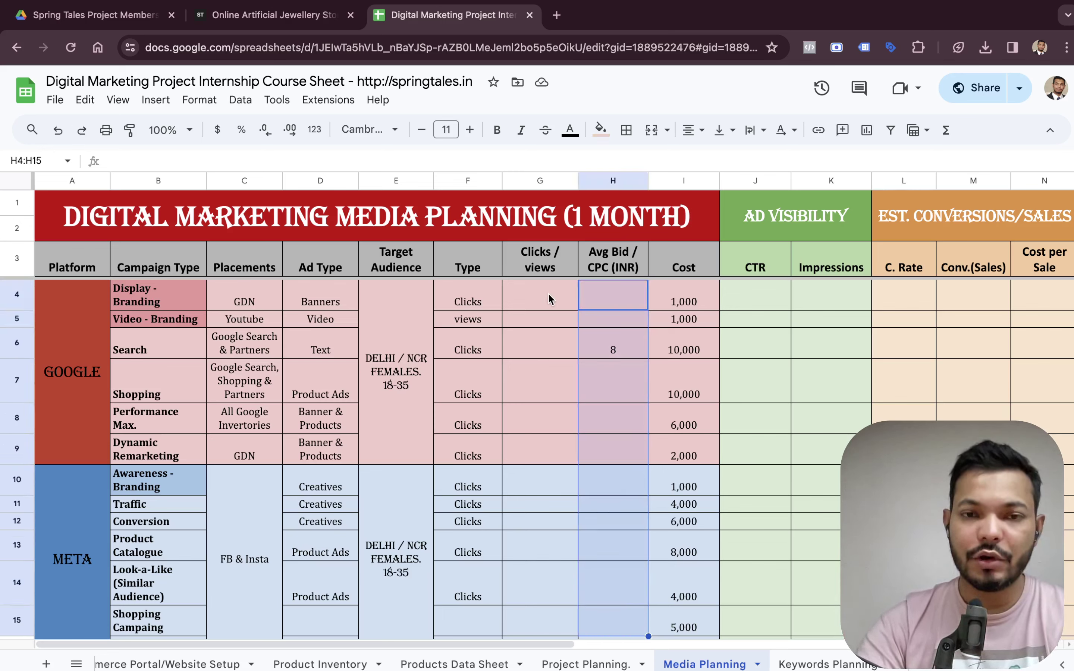
{"action": "left_click_drag", "start_coordinate": [548, 292], "coordinate": [544, 548]}
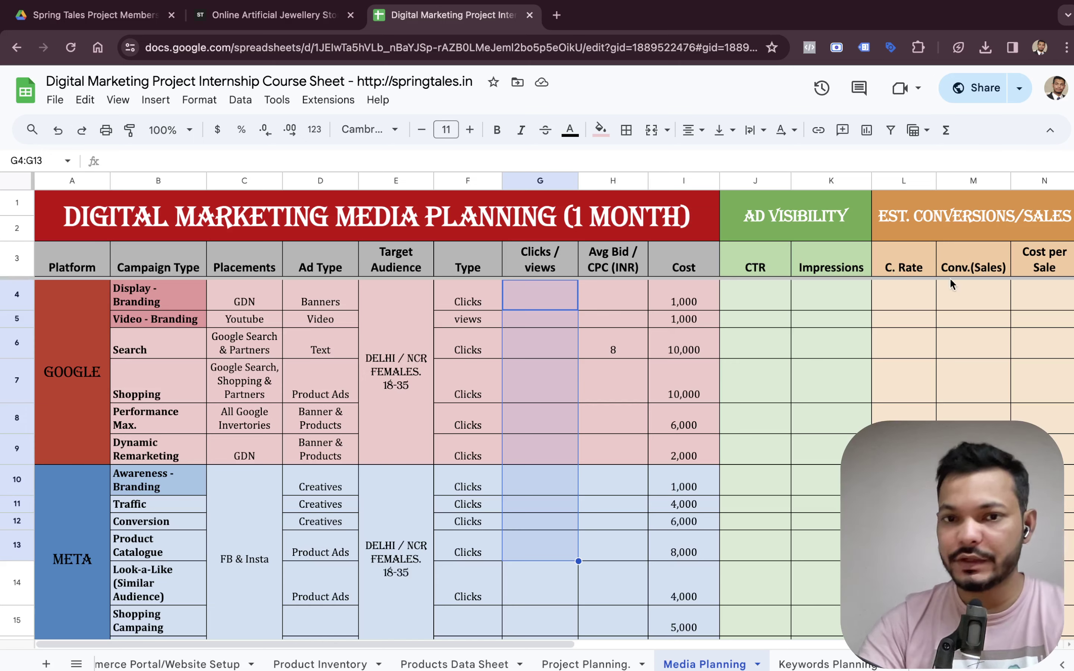
{"action": "left_click", "coordinate": [817, 340]}
{"action": "left_click", "coordinate": [636, 344]}
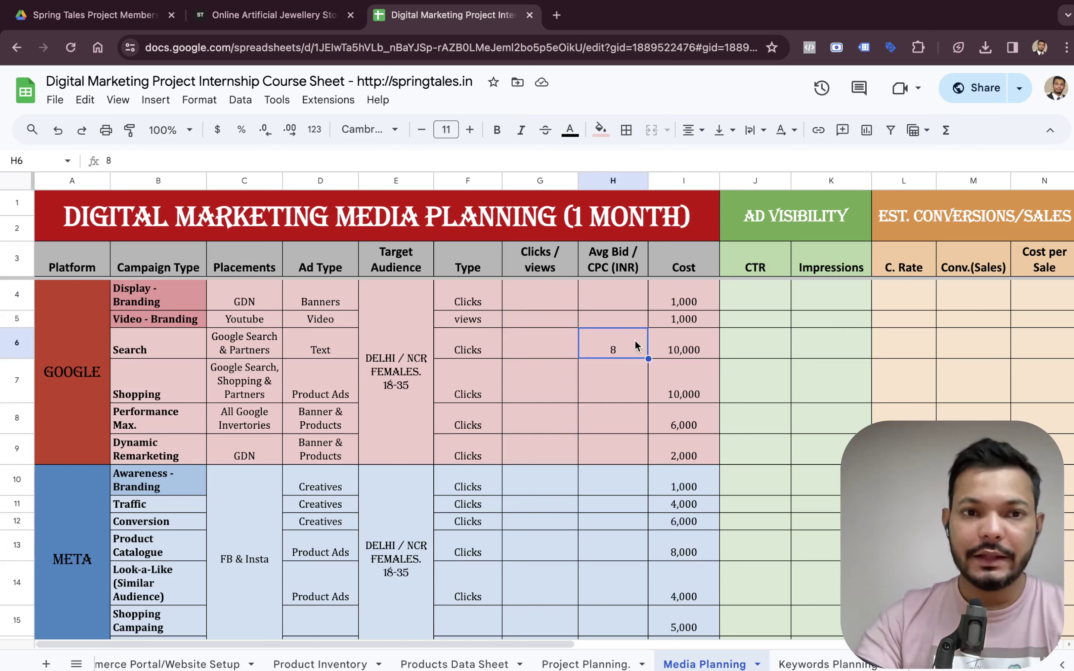
{"action": "key", "text": "Left"}
{"action": "key", "text": "Left"}
{"action": "key", "text": "Left"}
{"action": "key", "text": "Right"}
{"action": "key", "text": "Right"}
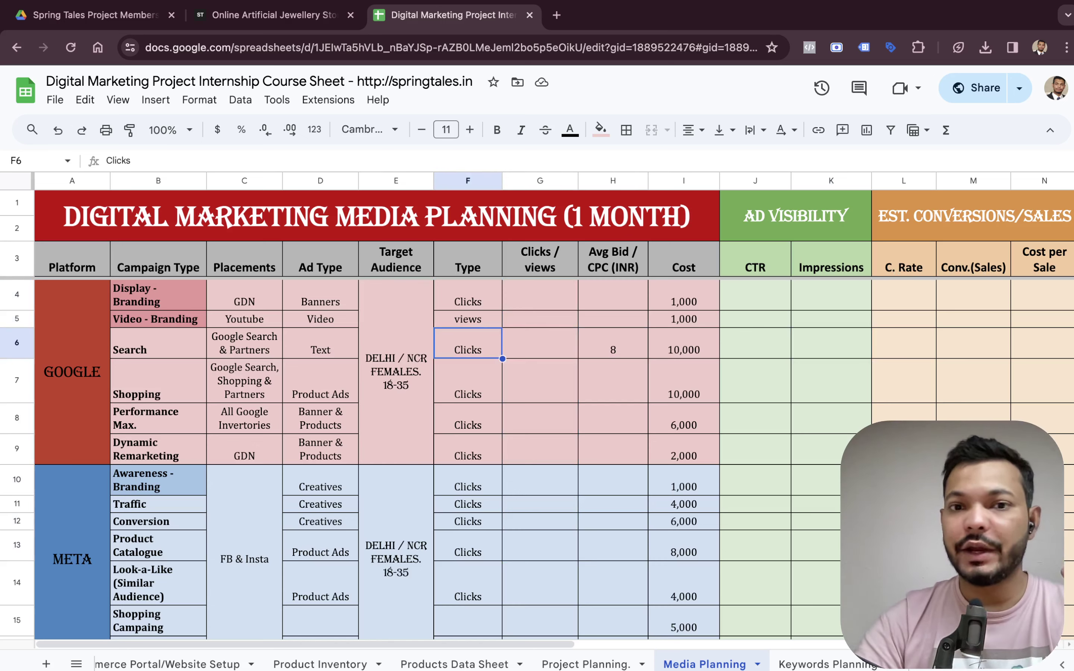
{"action": "key", "text": "Right"}
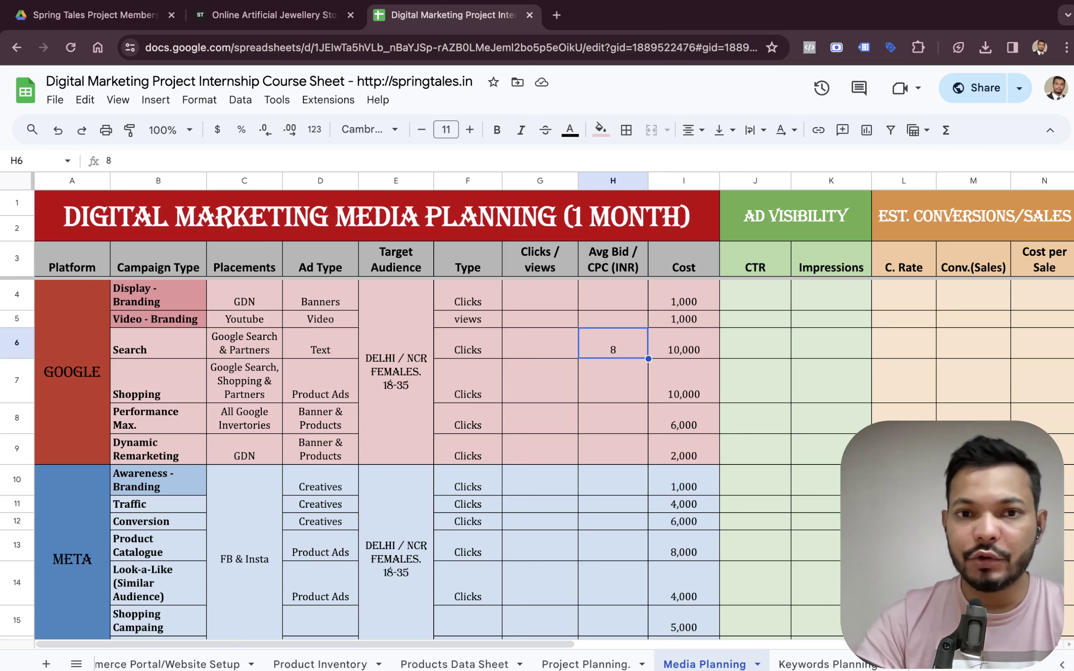
Calculate the Search campaign's clicks in G6 with the formula =I6/H6, dividing cost by average bid.
{"action": "key", "text": "Left"}
{"action": "type", "text": "="}
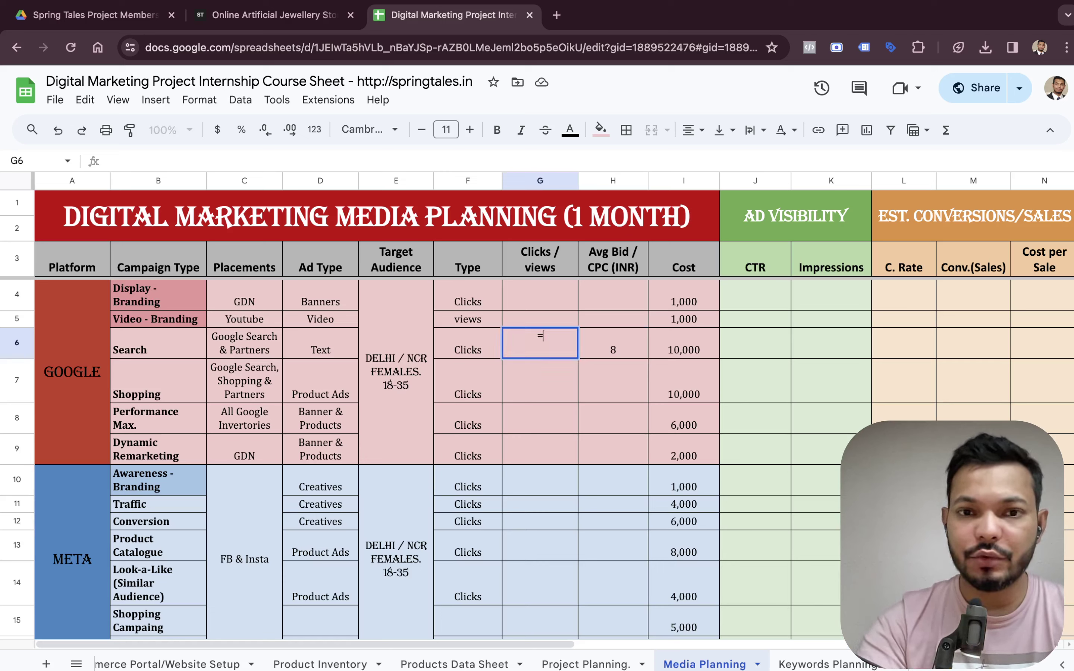
{"action": "key", "text": "Right"}
{"action": "key", "text": "Right"}
{"action": "type", "text": "/"}
{"action": "key", "text": "Left"}
{"action": "key", "text": "Right"}
{"action": "key", "text": "Right"}
{"action": "key", "text": "Return"}
{"action": "key", "text": "Up"}
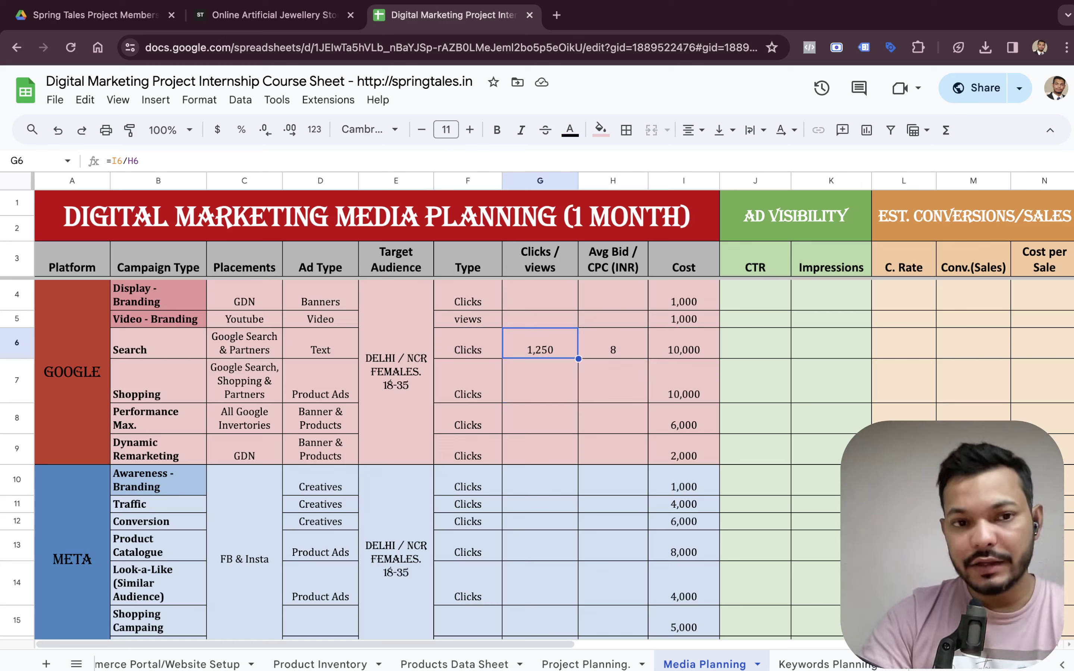
Set the Google Shopping campaign's average bid in H7 to 6.
{"action": "key", "text": "Right"}
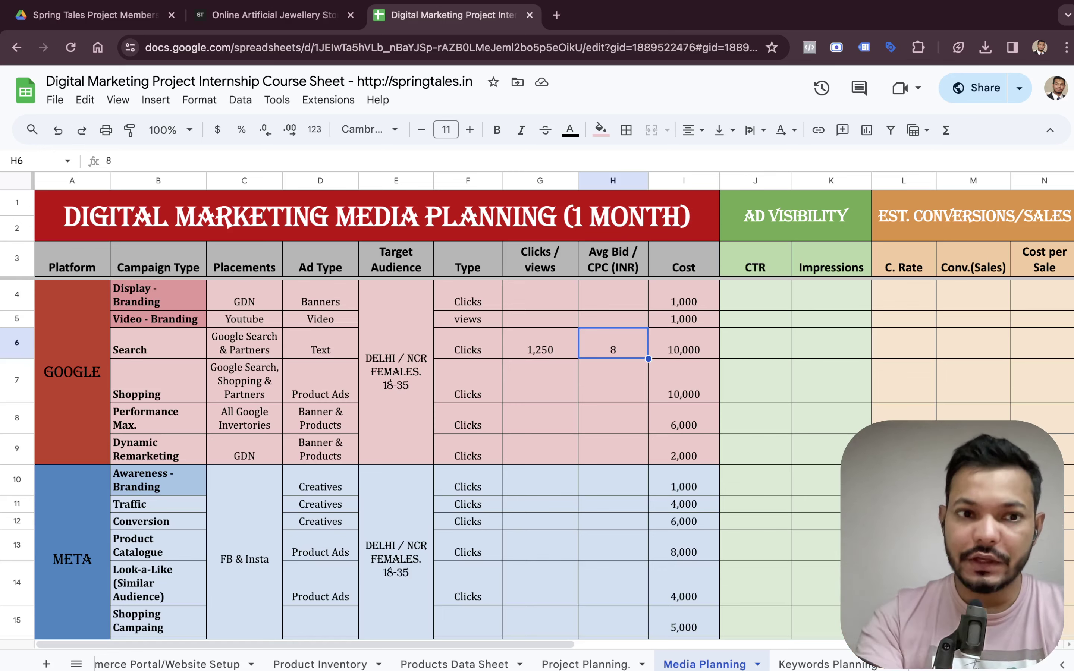
{"action": "left_click", "coordinate": [618, 399]}
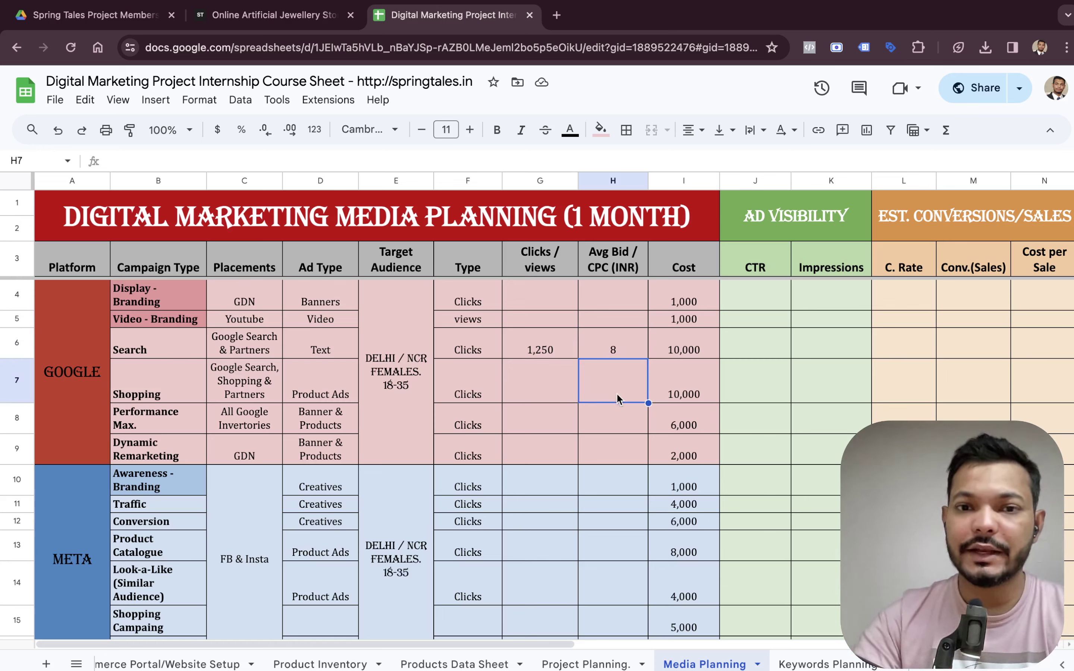
{"action": "type", "text": "6"}
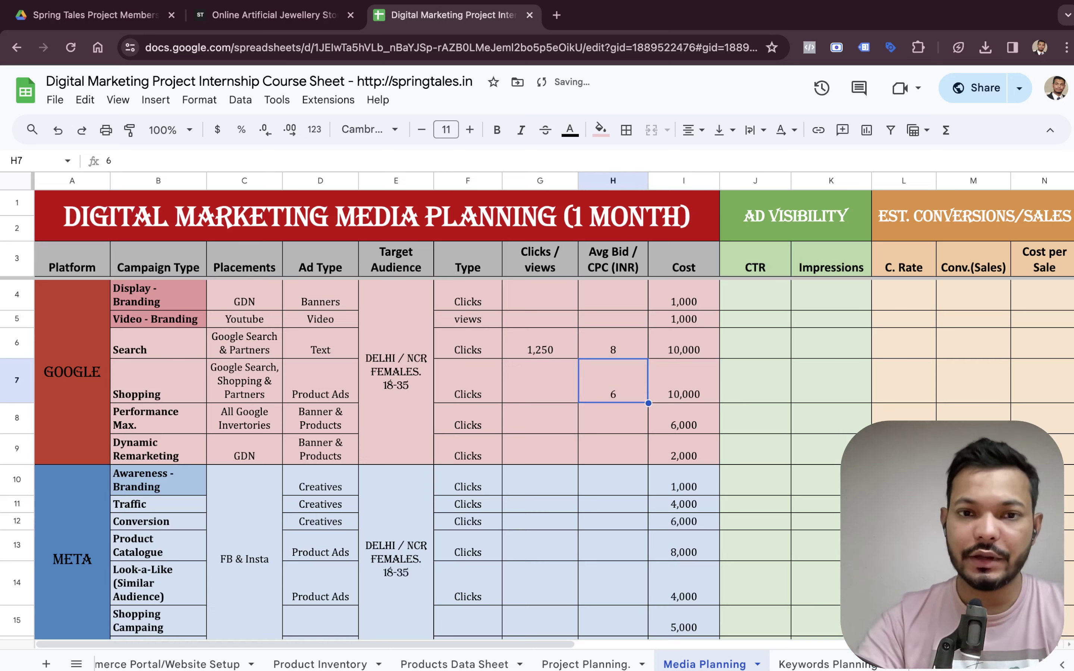
Calculate the Google Shopping campaign's clicks in G7 with the formula =I7/H7.
{"action": "key", "text": "Left"}
{"action": "key", "text": "Up"}
{"action": "left_click", "coordinate": [540, 381]}
{"action": "type", "text": "="}
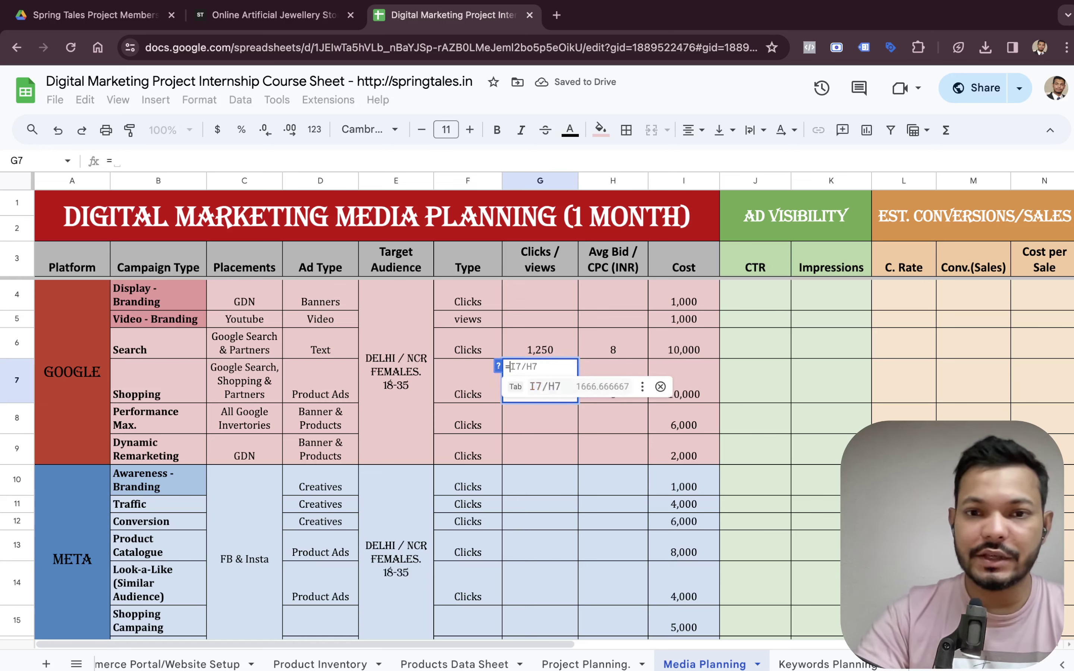
{"action": "type", "text": "I7/H7"}
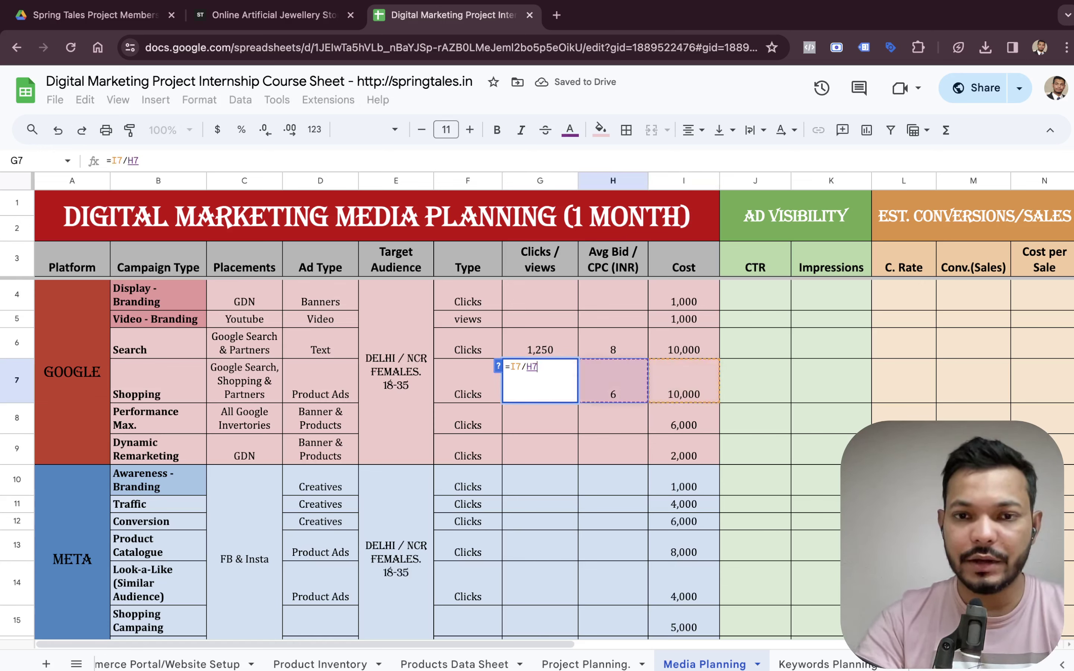
{"action": "key", "text": "Return"}
{"action": "key", "text": "Up"}
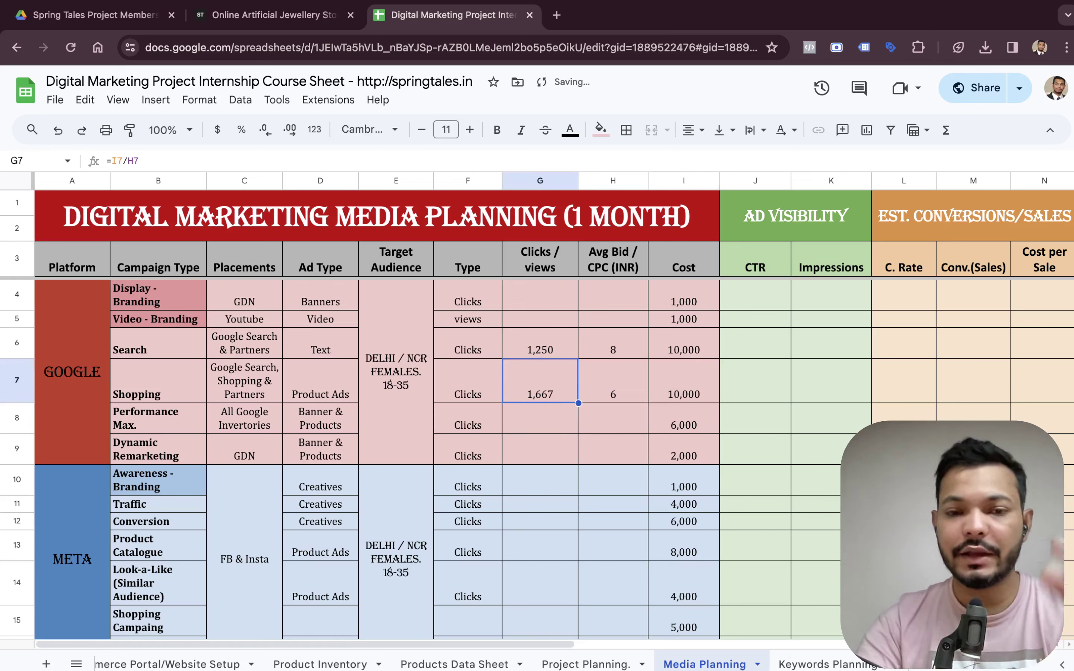
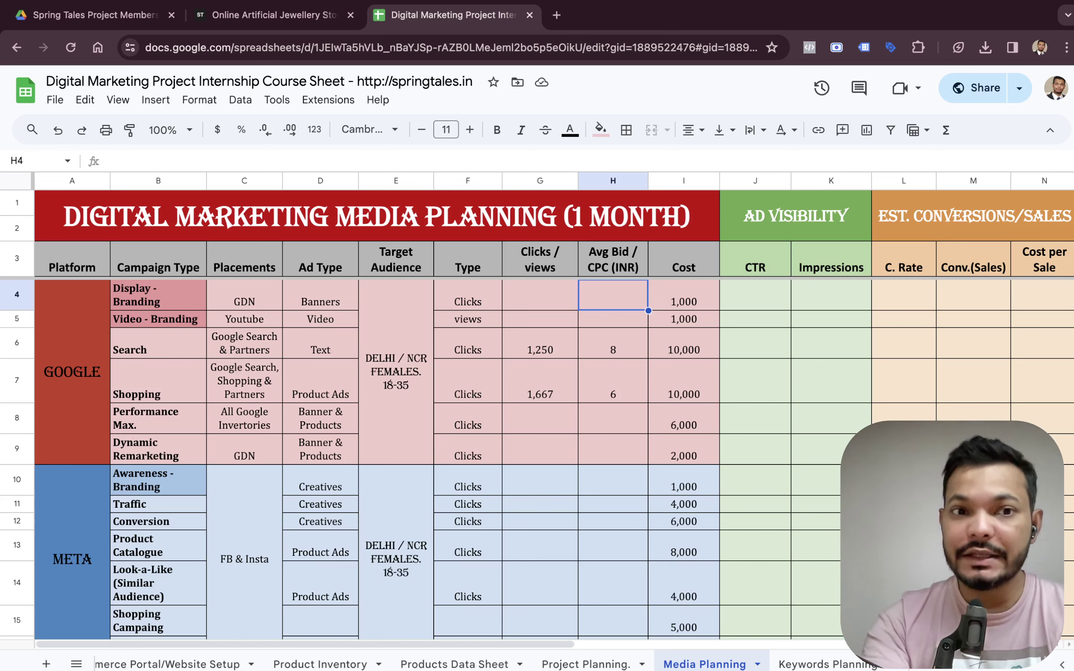
Set the Display - Branding campaign's average bid in H4 to 0.60.
{"action": "type", "text": "0"}
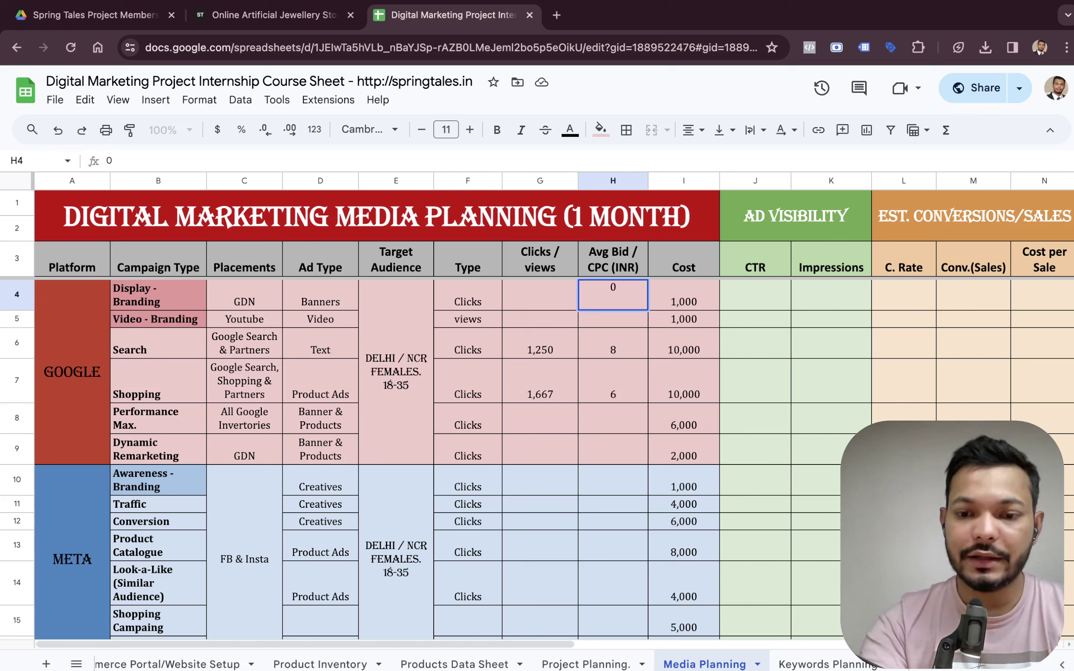
{"action": "type", "text": ".60"}
{"action": "key", "text": "Tab"}
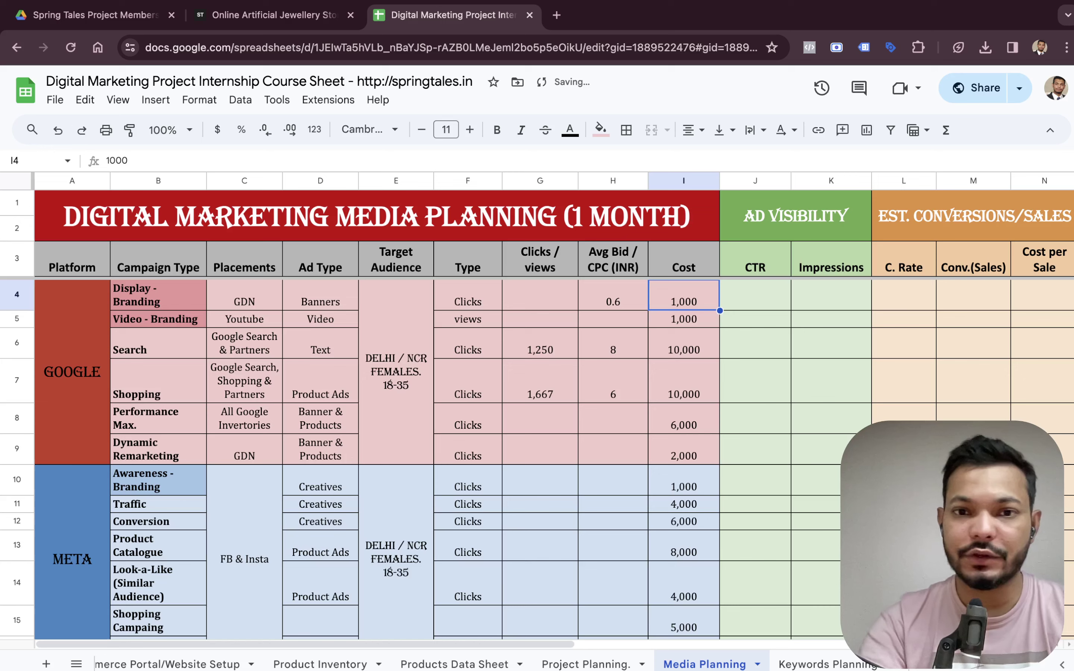
Calculate the Display - Branding campaign's clicks in G4 with the formula =I4/H4.
{"action": "key", "text": "Left"}
{"action": "key", "text": "Left"}
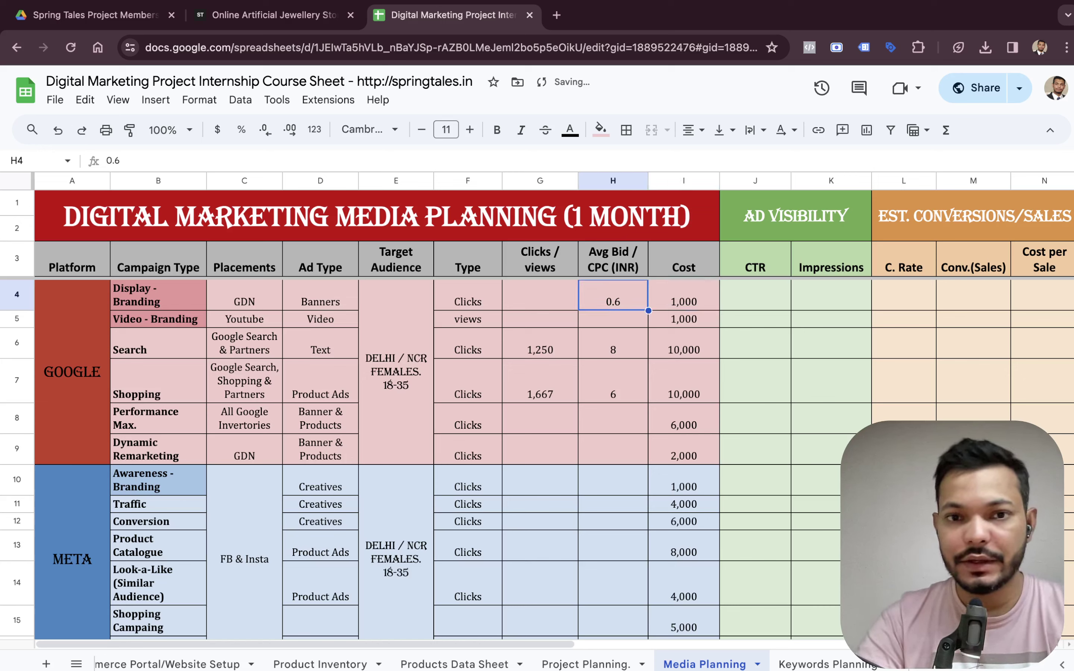
{"action": "type", "text": "=I4/F4"}
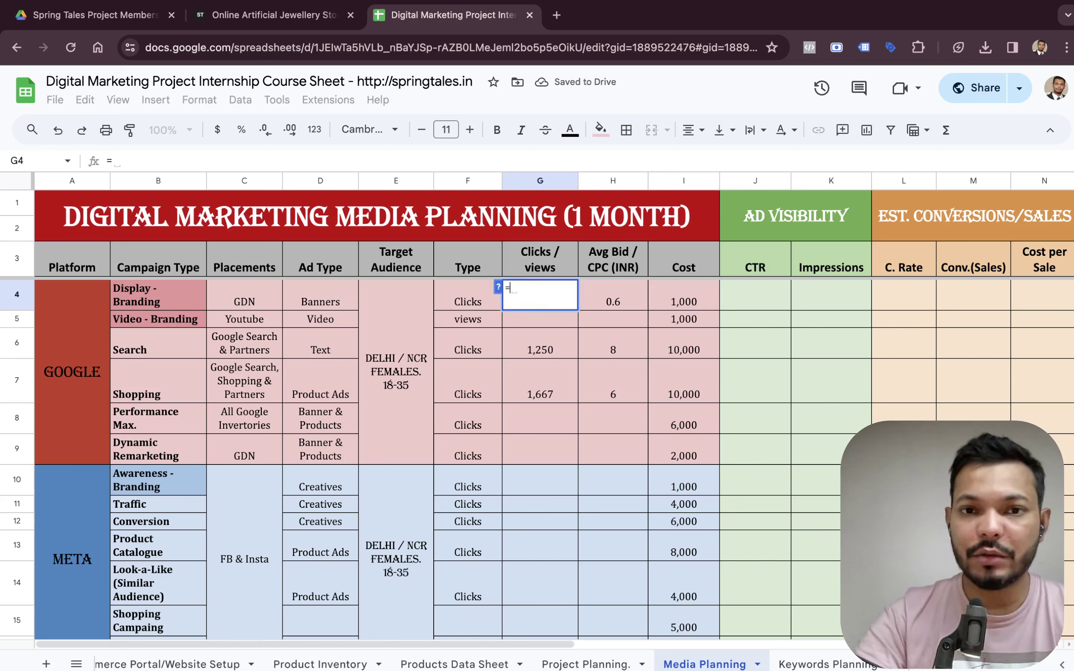
{"action": "key", "text": "BackSpace"}
{"action": "key", "text": "BackSpace"}
{"action": "type", "text": "H4"}
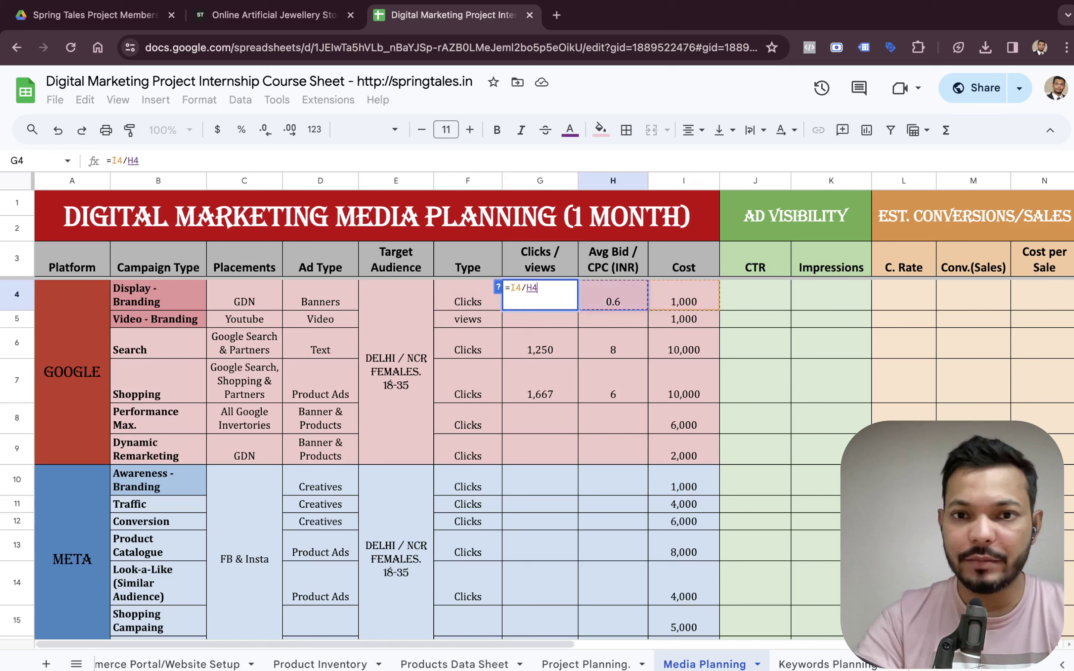
{"action": "key", "text": "Return"}
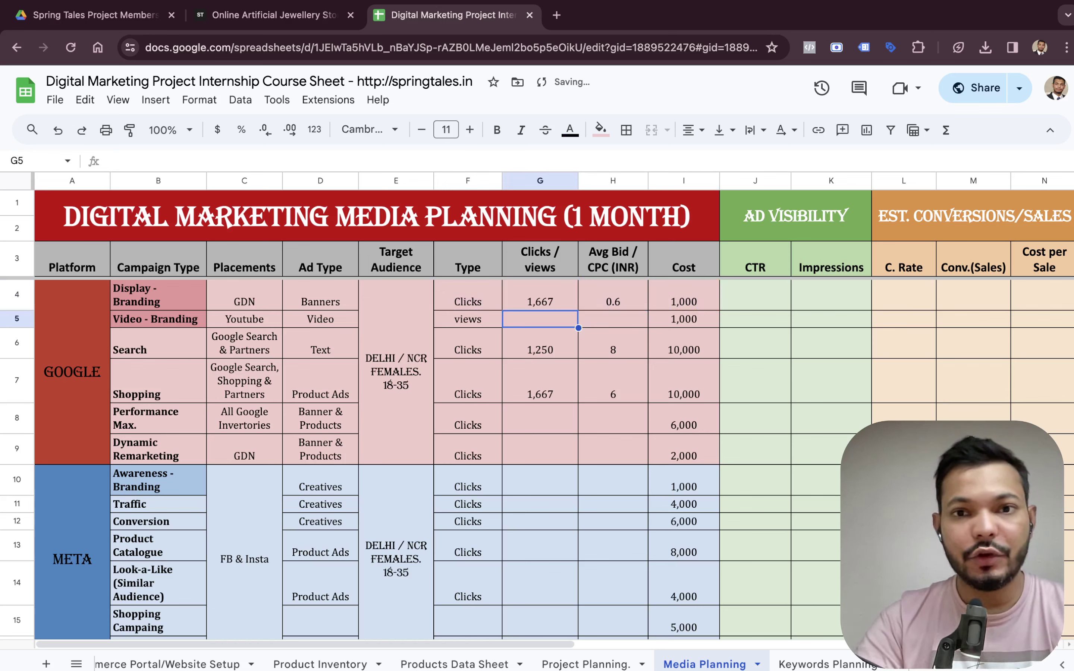
Set the Video - Branding campaign's average bid in H5 to 1 and copy the clicks formula from G4 into G5.
{"action": "left_click", "coordinate": [613, 319]}
{"action": "type", "text": "1"}
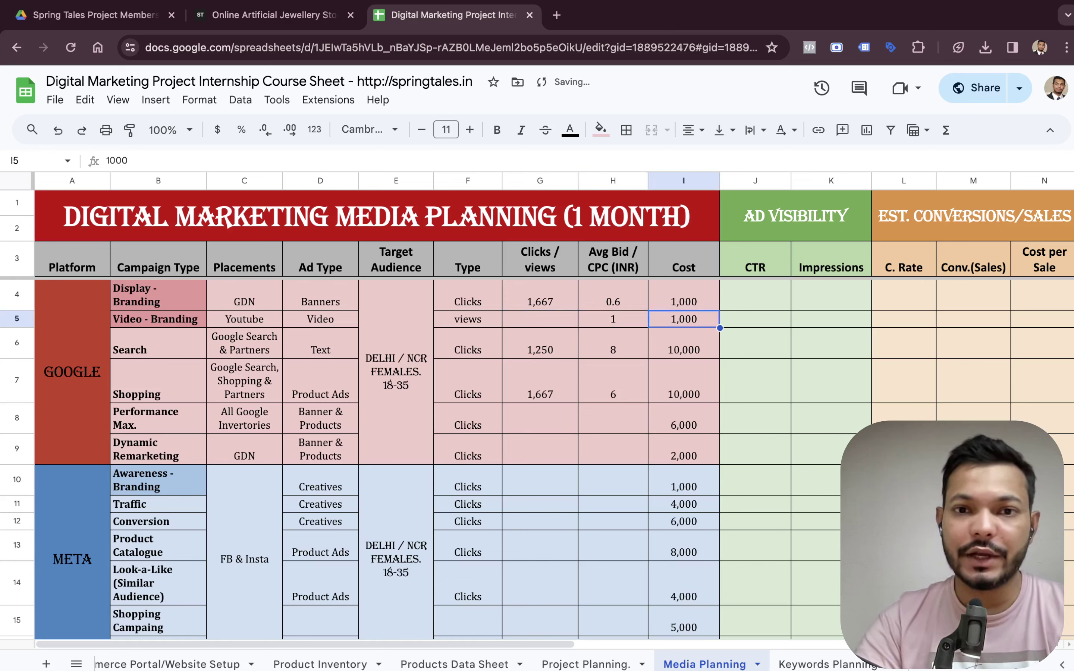
{"action": "left_click", "coordinate": [540, 295]}
{"action": "key", "text": "ctrl+c"}
{"action": "left_click", "coordinate": [540, 319]}
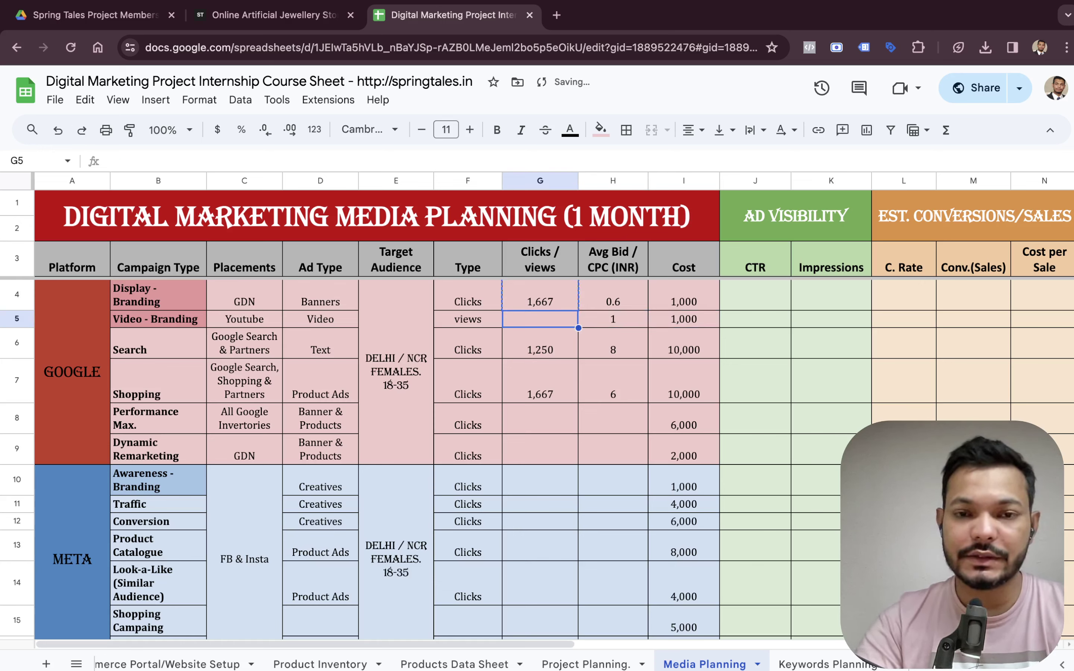
{"action": "left_click", "coordinate": [540, 296]}
{"action": "left_click", "coordinate": [540, 319]}
{"action": "key", "text": "ctrl+v"}
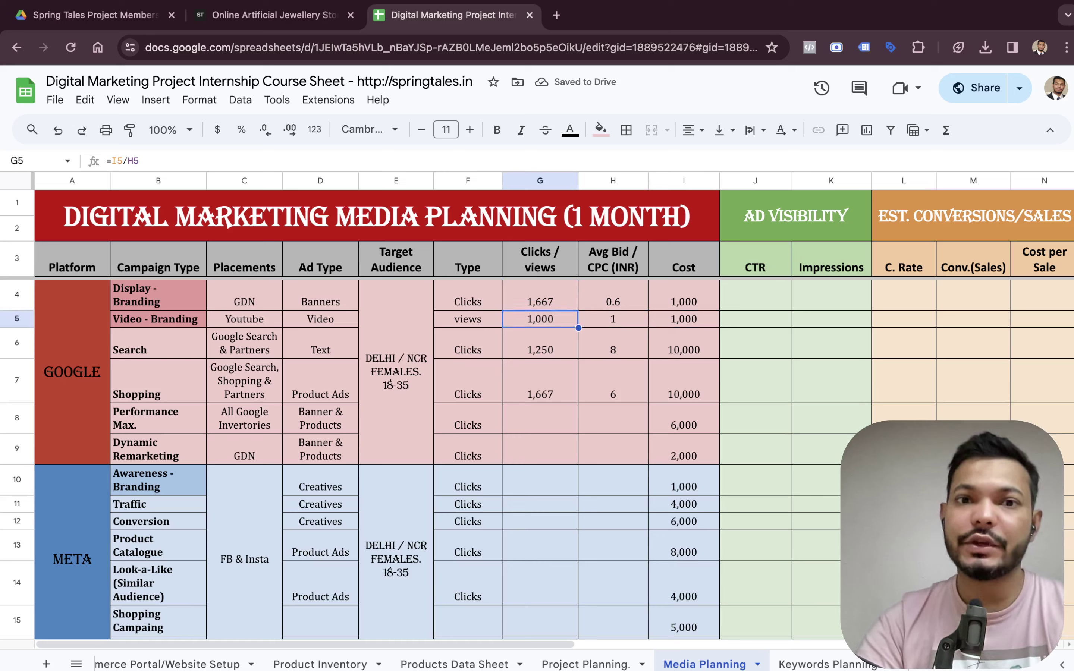
Set the Video - Branding campaign's average bid in H5 to 0.5.
{"action": "left_click", "coordinate": [613, 319]}
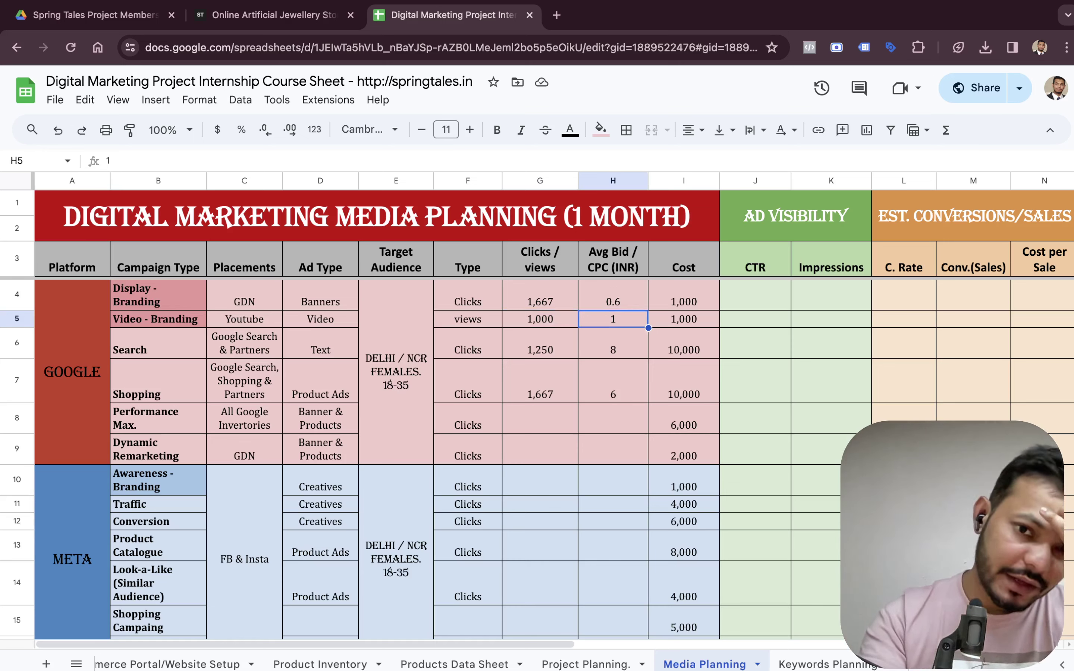
{"action": "type", "text": "0."}
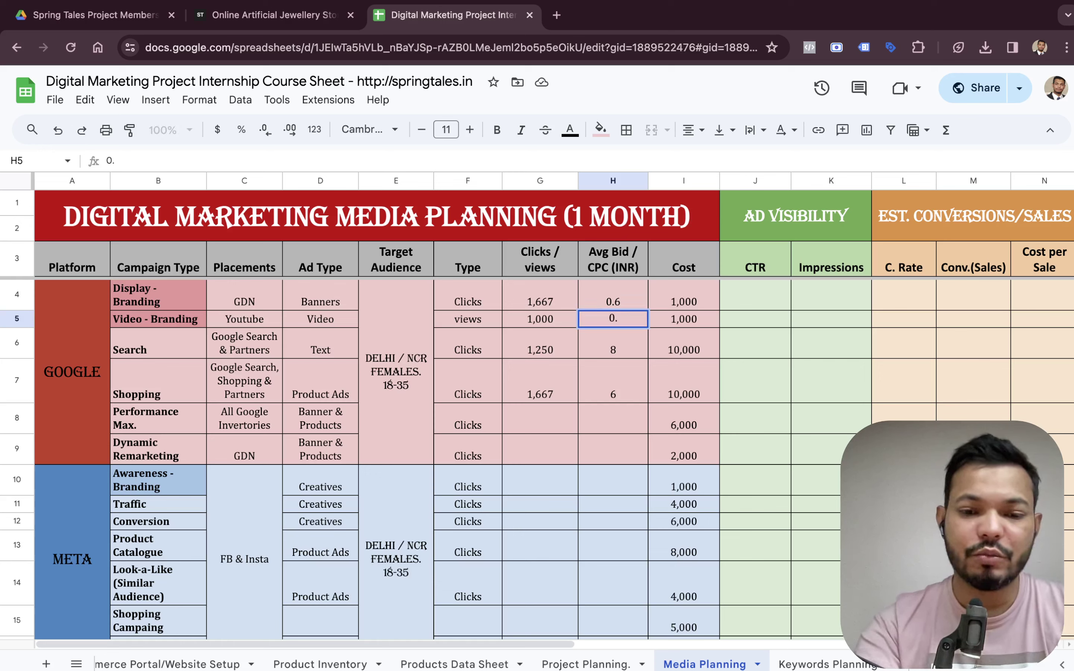
{"action": "type", "text": "5"}
{"action": "key", "text": "BackSpace"}
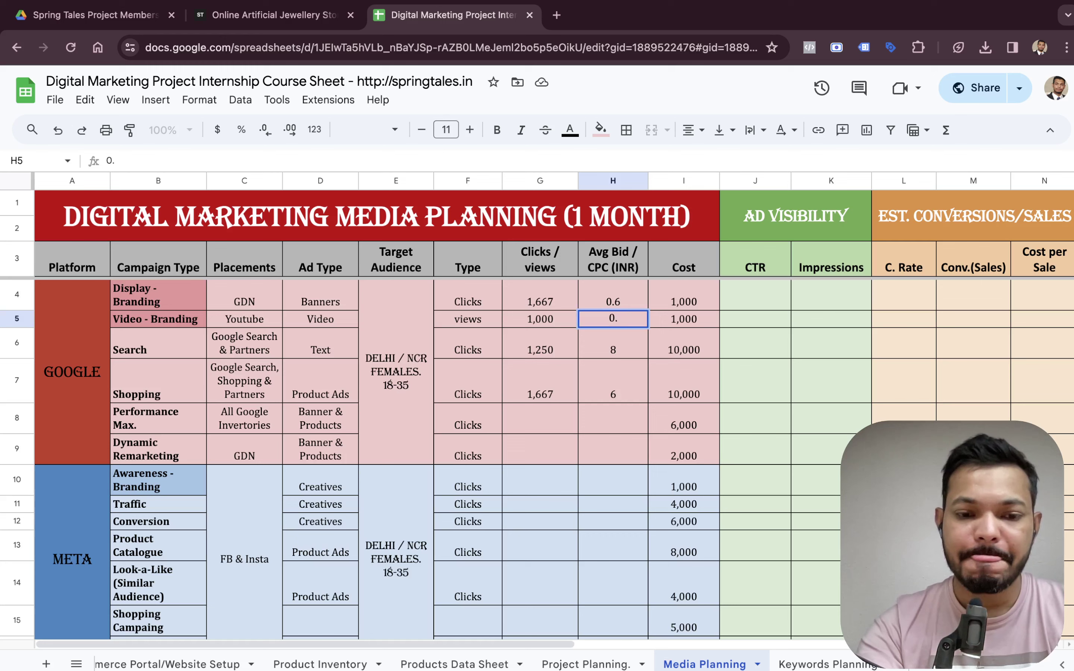
{"action": "type", "text": "5"}
{"action": "key", "text": "Tab"}
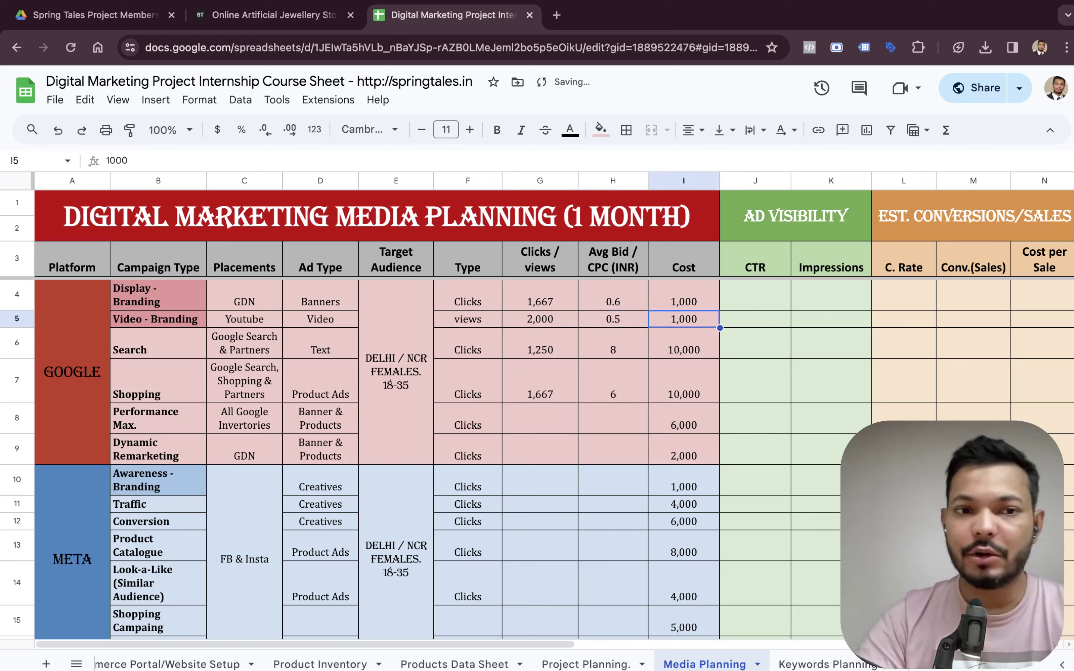
Examine the Display and Video branding campaigns in B4:B5 and compare their average bids with those of Search and Shopping.
{"action": "left_click", "coordinate": [613, 319]}
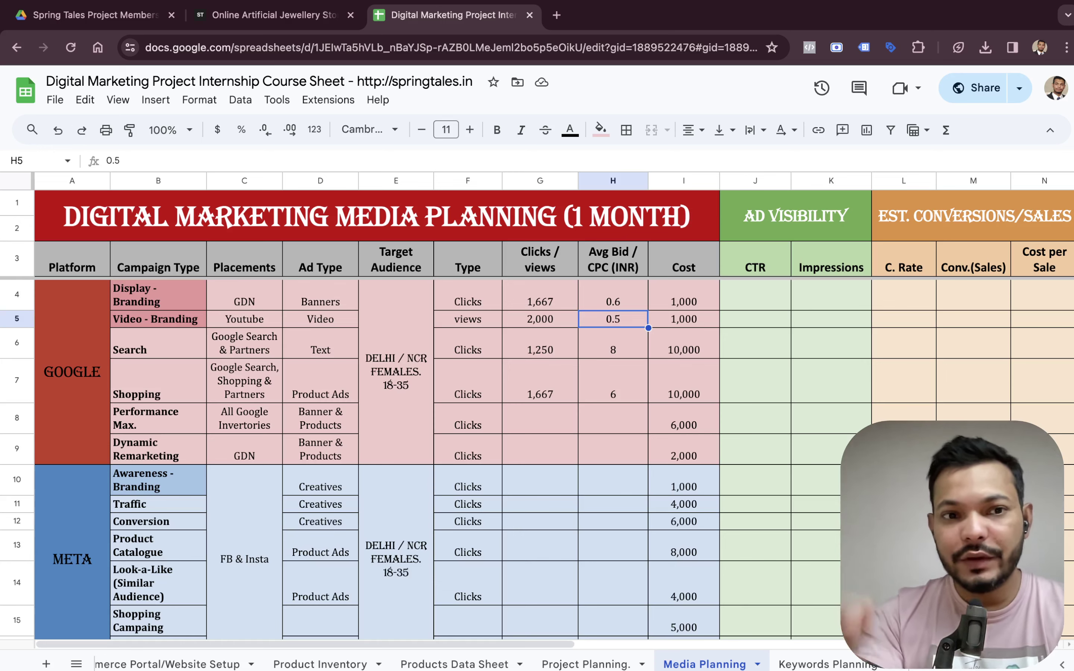
{"action": "left_click", "coordinate": [197, 300]}
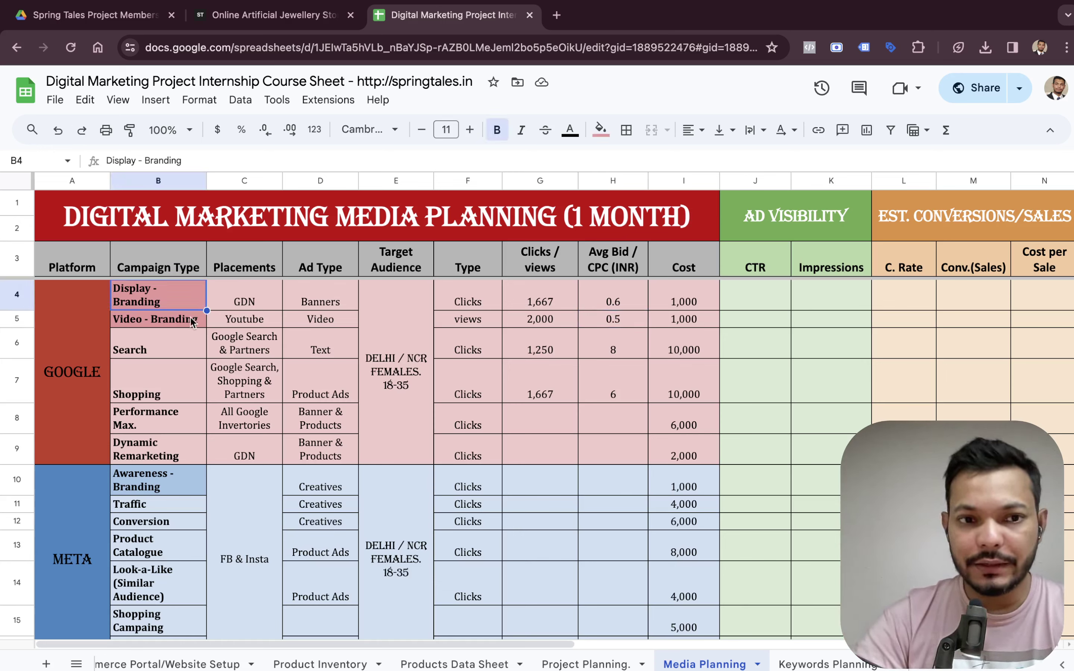
{"action": "left_click", "coordinate": [190, 326]}
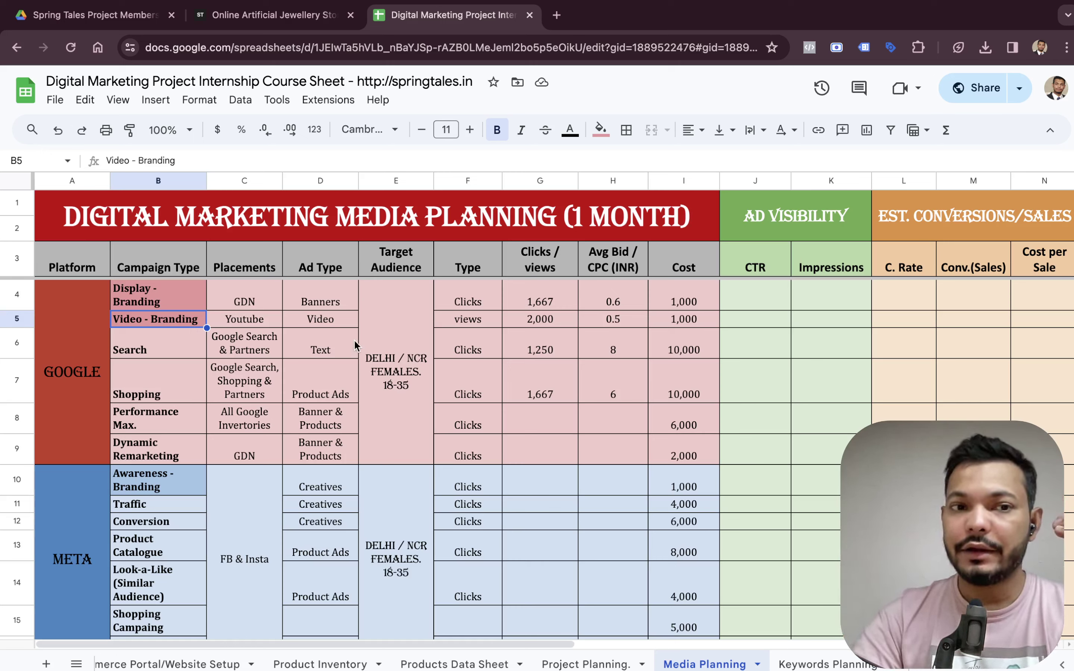
{"action": "left_click", "coordinate": [612, 331]}
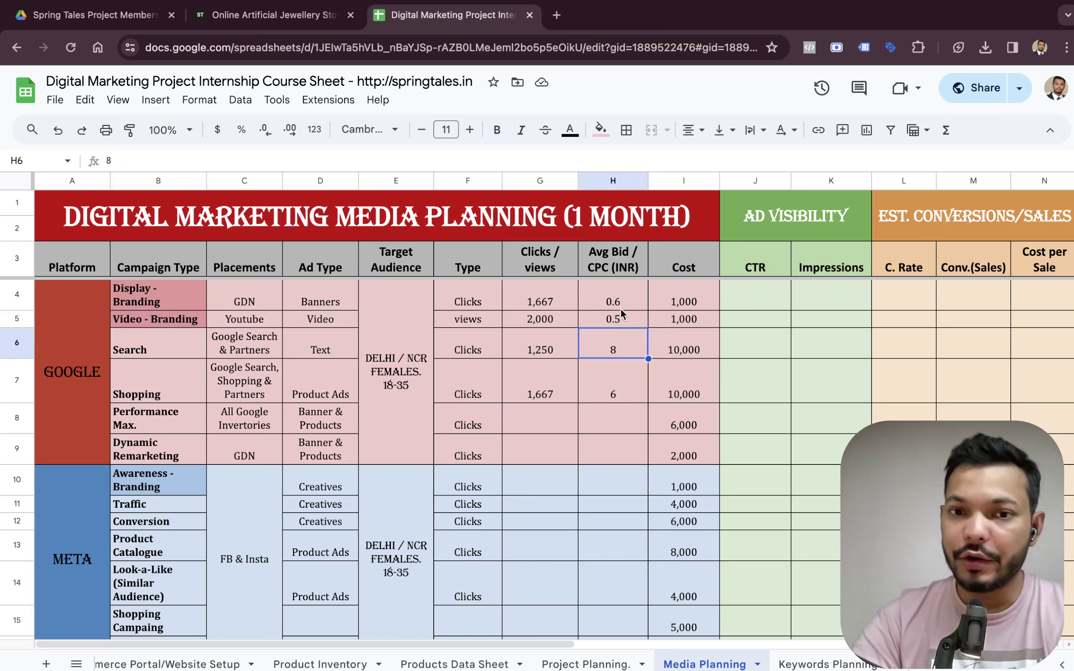
{"action": "left_click", "coordinate": [622, 320]}
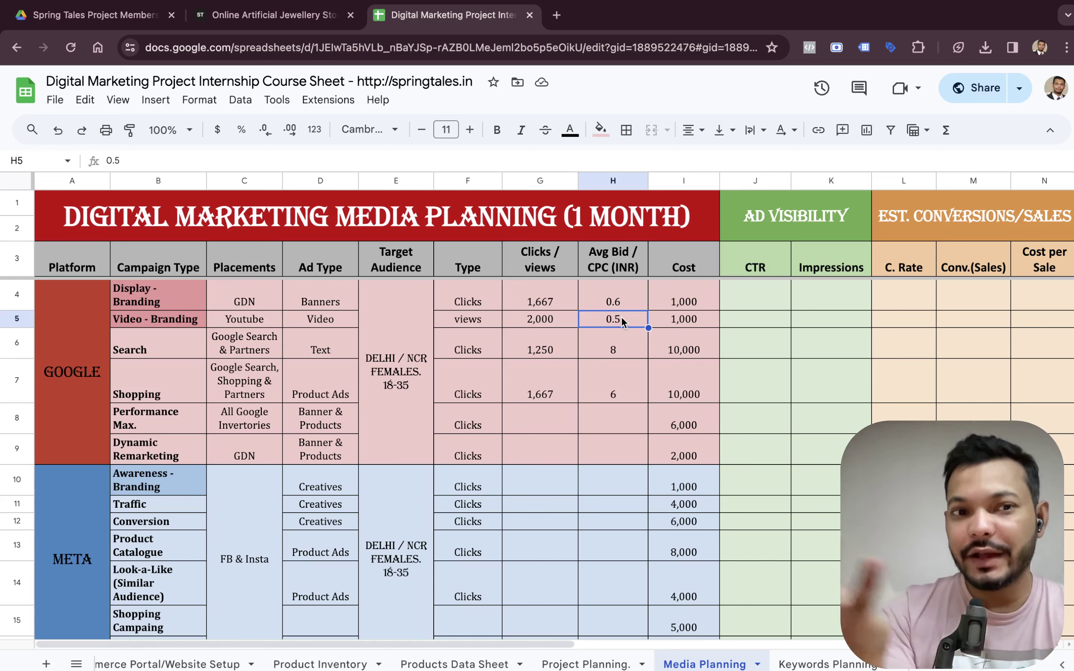
{"action": "left_click", "coordinate": [185, 285]}
{"action": "left_click", "coordinate": [173, 325]}
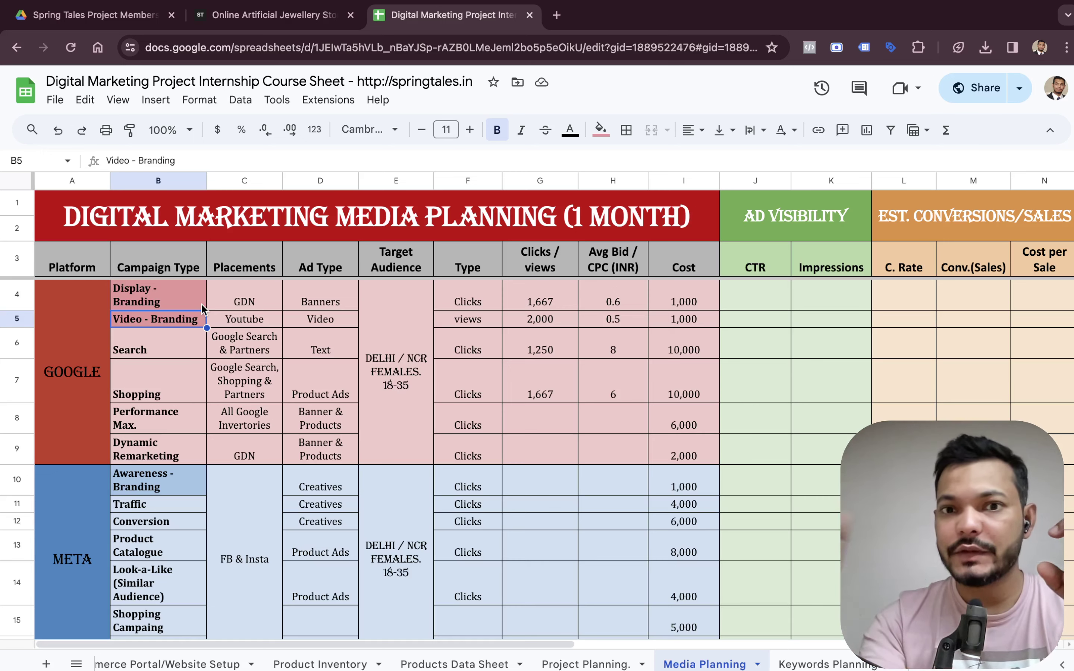
{"action": "key", "text": "Right"}
{"action": "key", "text": "Right"}
{"action": "key", "text": "Right"}
{"action": "key", "text": "Right"}
{"action": "key", "text": "Right"}
{"action": "key", "text": "Right"}
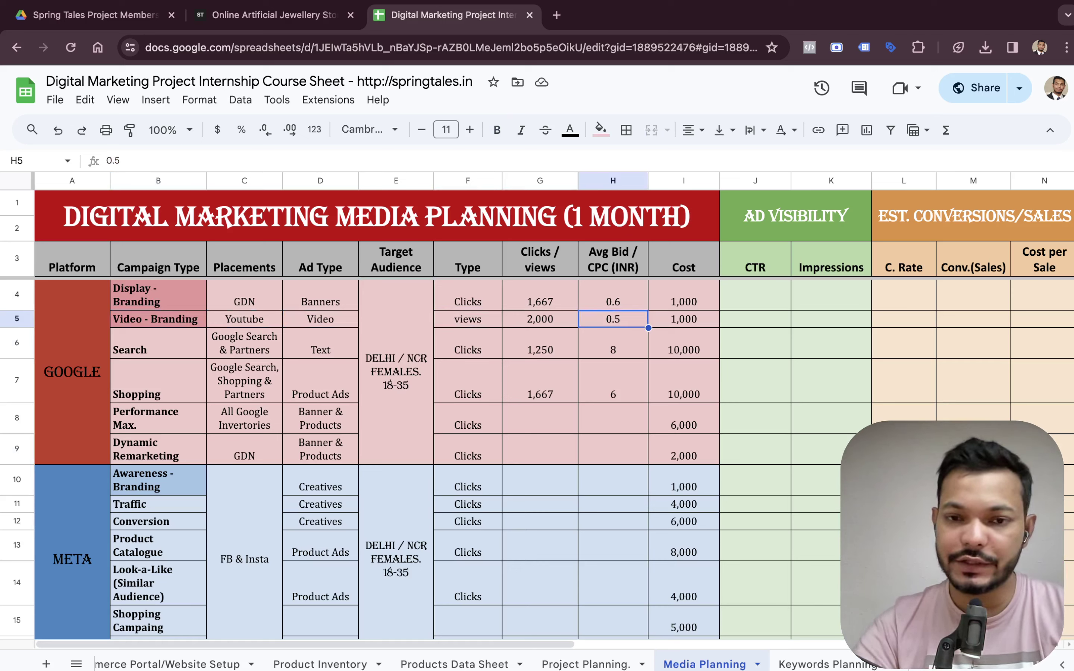
{"action": "key", "text": "Down"}
{"action": "key", "text": "Left"}
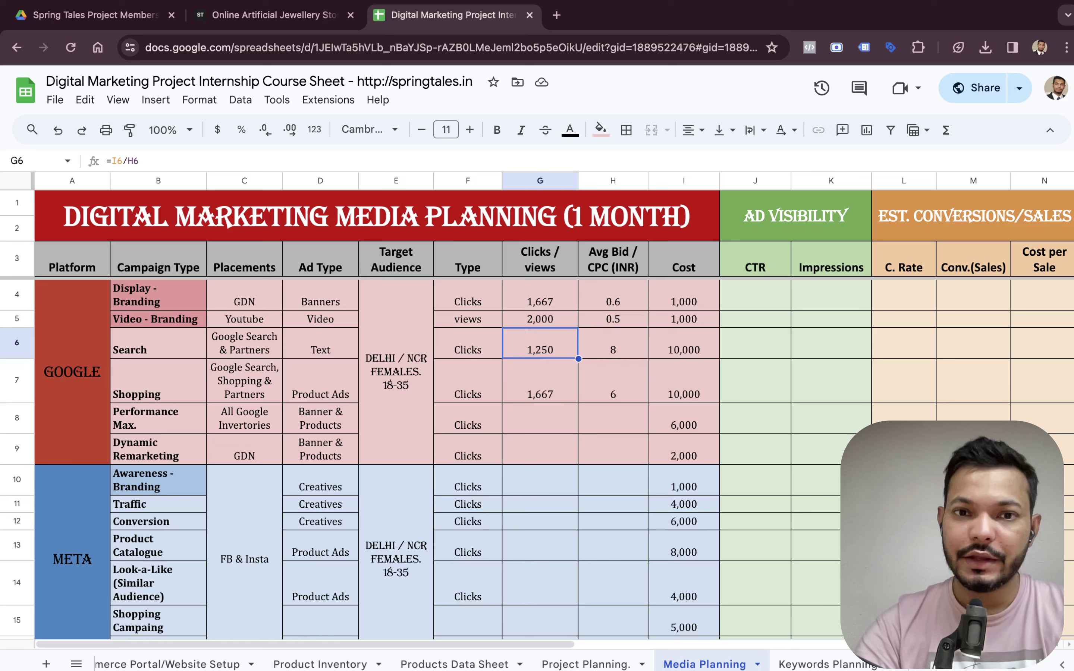
{"action": "key", "text": "Down"}
{"action": "key", "text": "Right"}
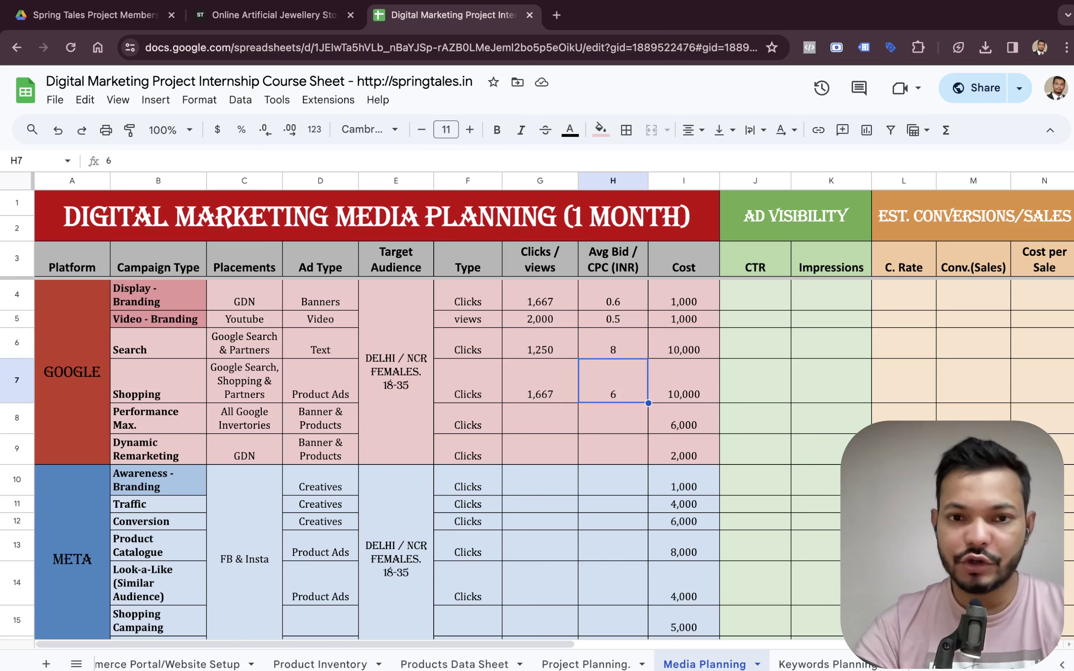
Set the Performance Max. campaign's average bid in H8 to 2 and copy the clicks formula from G7 into G8.
{"action": "key", "text": "Down"}
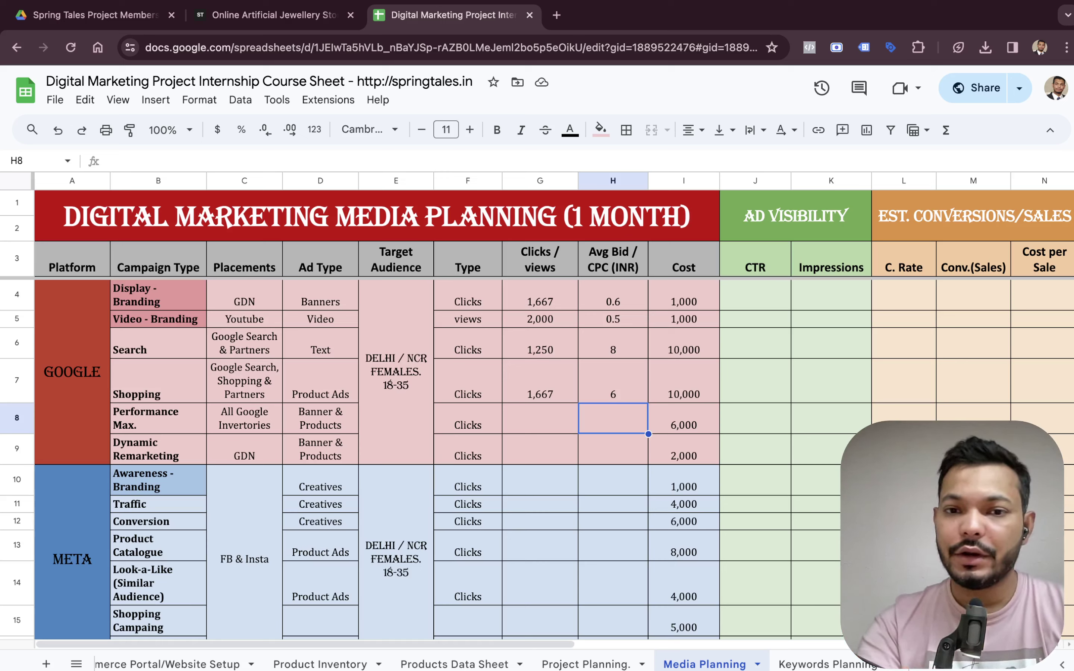
{"action": "type", "text": "2"}
{"action": "key", "text": "ctrl+Return"}
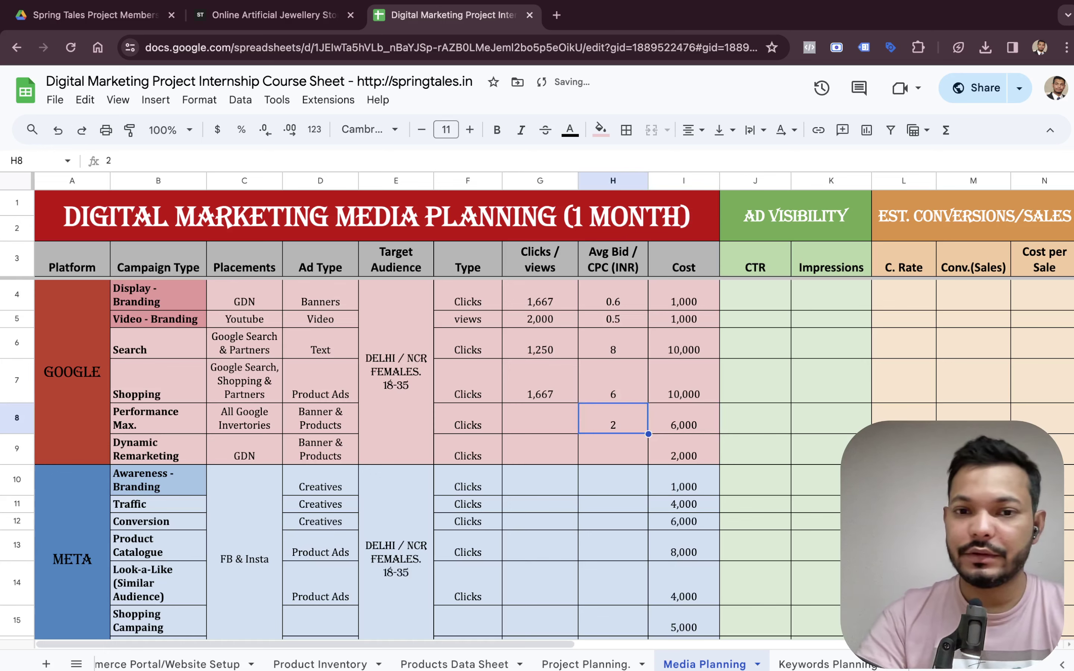
{"action": "key", "text": "Left"}
{"action": "key", "text": "Up"}
{"action": "key", "text": "ctrl+c"}
{"action": "key", "text": "Down"}
{"action": "key", "text": "ctrl+v"}
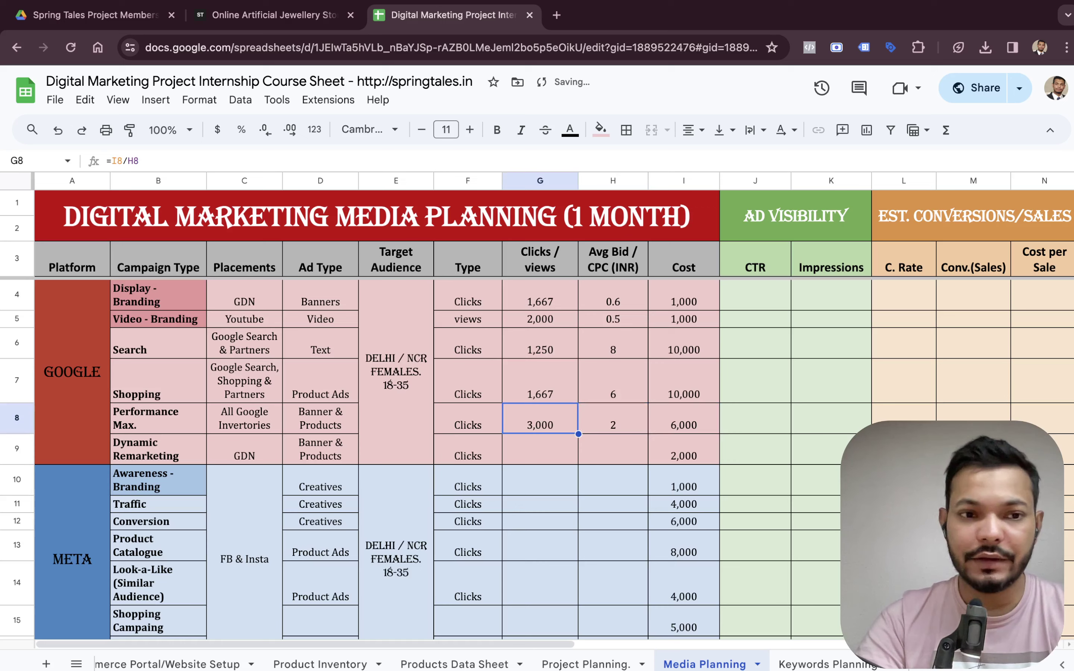
Set the Dynamic Remarketing campaign's average bid in H9 to 1.
{"action": "key", "text": "Down"}
{"action": "key", "text": "Right"}
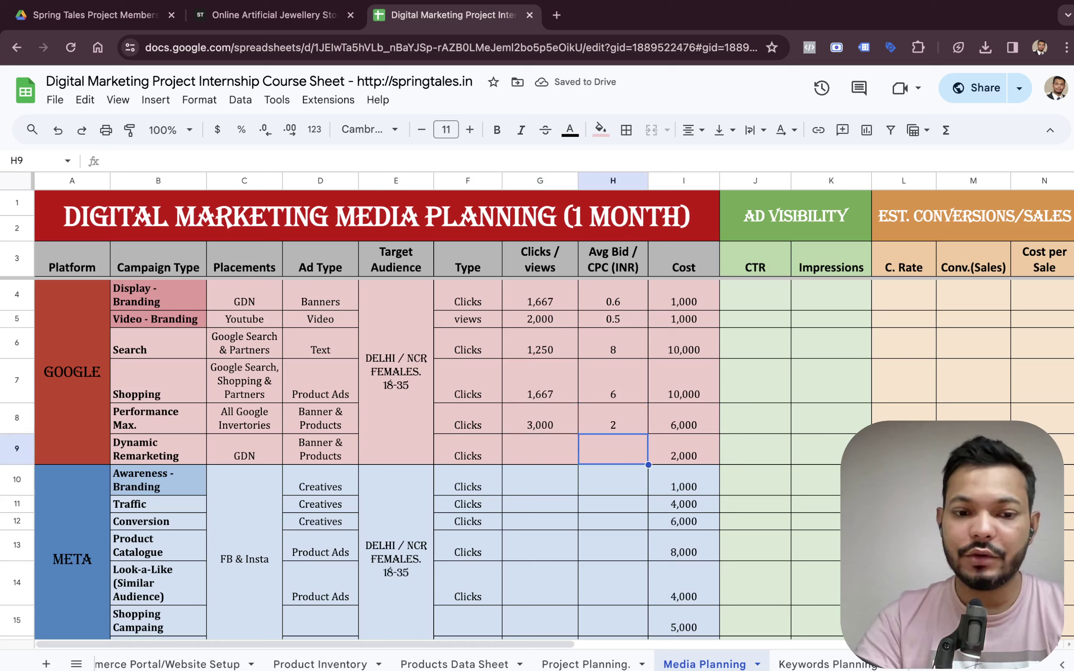
{"action": "type", "text": "1"}
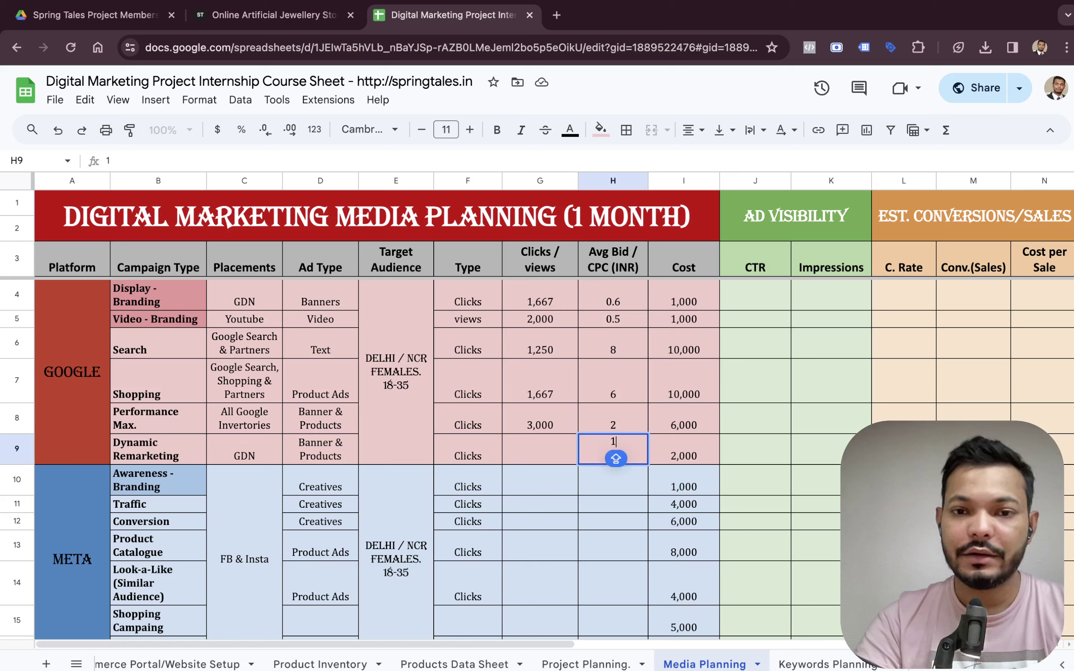
{"action": "key", "text": "Left"}
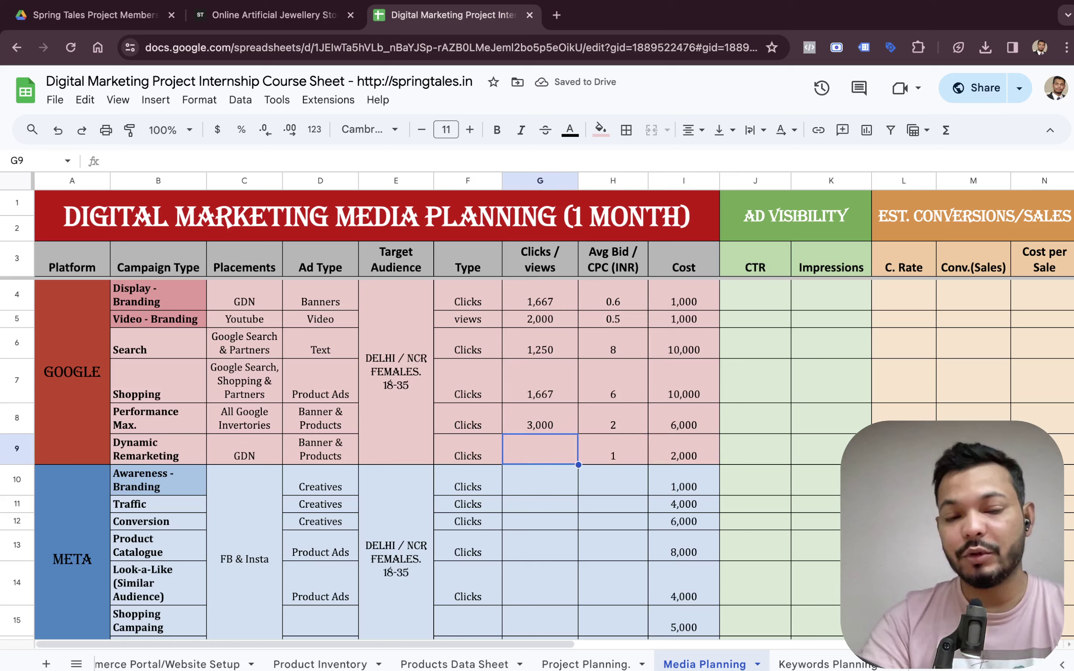
{"action": "key", "text": "Left"}
{"action": "key", "text": "Left"}
{"action": "key", "text": "Left"}
{"action": "key", "text": "Left"}
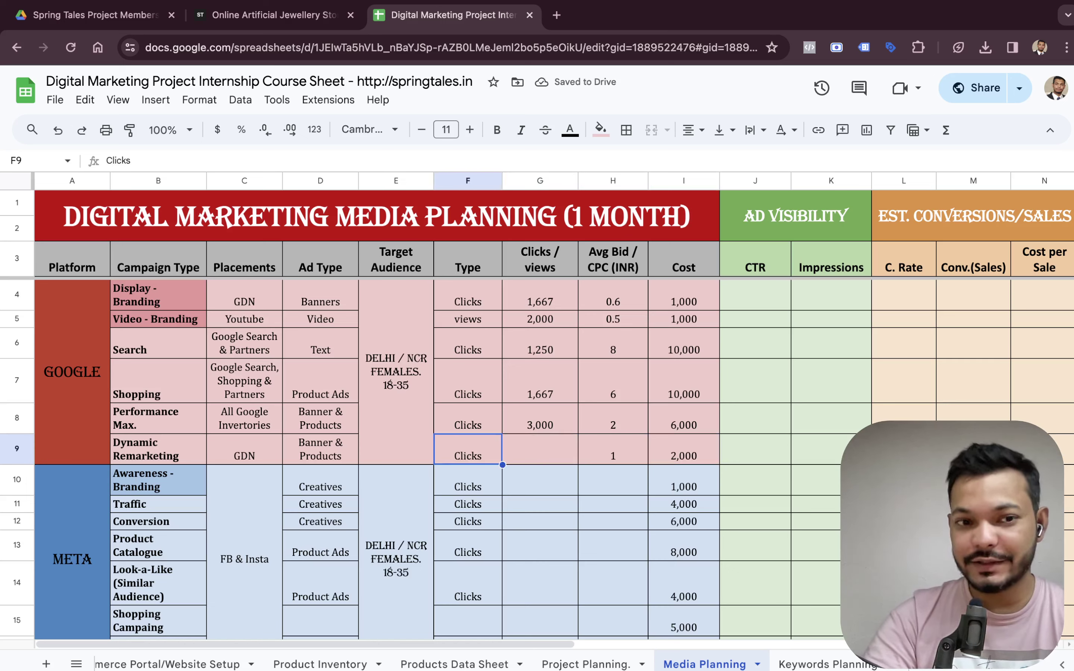
{"action": "key", "text": "Right"}
{"action": "key", "text": "Right"}
{"action": "key", "text": "Right"}
{"action": "key", "text": "Right"}
Copy the clicks formula from G8 into G9 for the Dynamic Remarketing campaign.
{"action": "key", "text": "Up"}
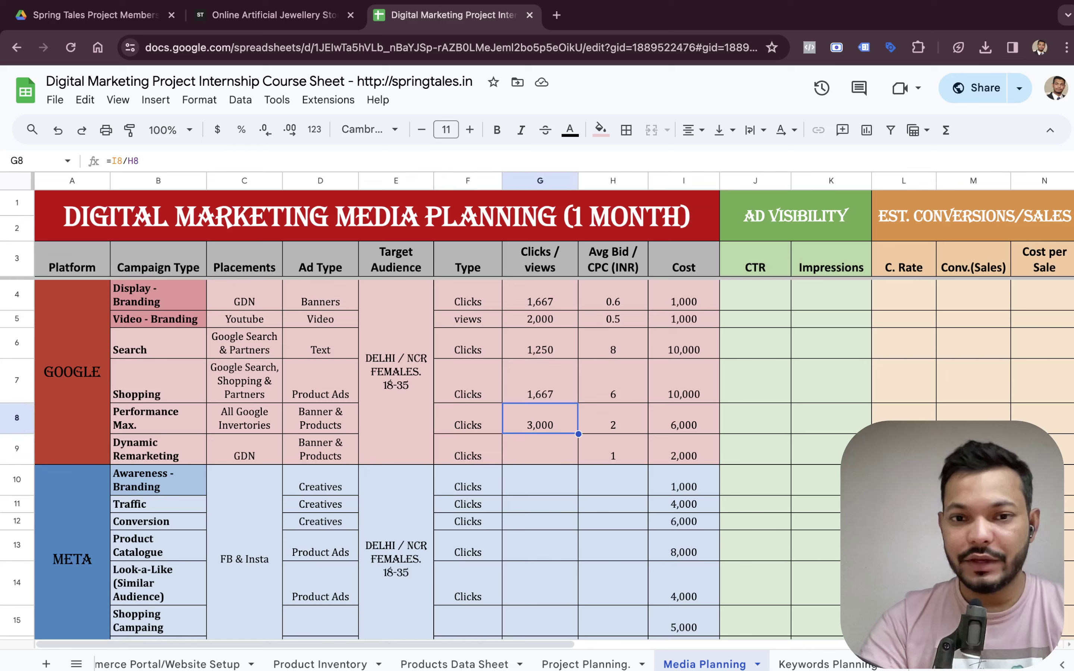
{"action": "key", "text": "ctrl+c"}
{"action": "key", "text": "Down"}
{"action": "key", "text": "ctrl+v"}
{"action": "key", "text": "Right"}
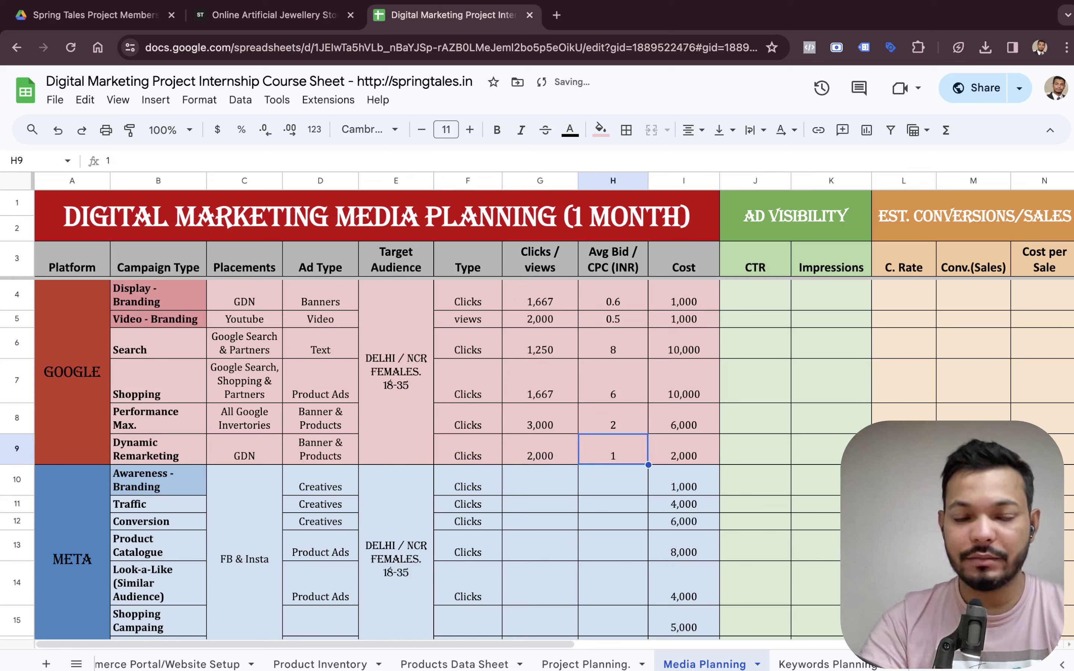
Review the clicks formula in G9 and the blank average bid cells of the Meta campaigns in column H.
{"action": "left_click", "coordinate": [540, 450]}
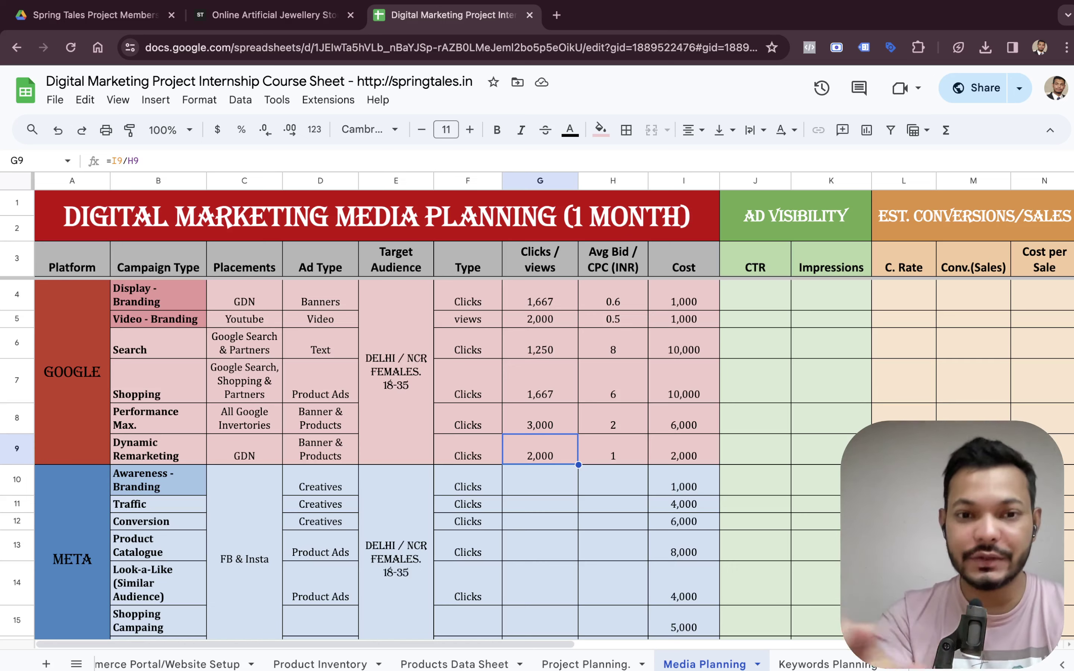
{"action": "left_click", "coordinate": [613, 449]}
{"action": "key", "text": "Down"}
{"action": "key", "text": "Down"}
{"action": "key", "text": "Down"}
{"action": "key", "text": "Down"}
{"action": "key", "text": "Down"}
{"action": "key", "text": "Down"}
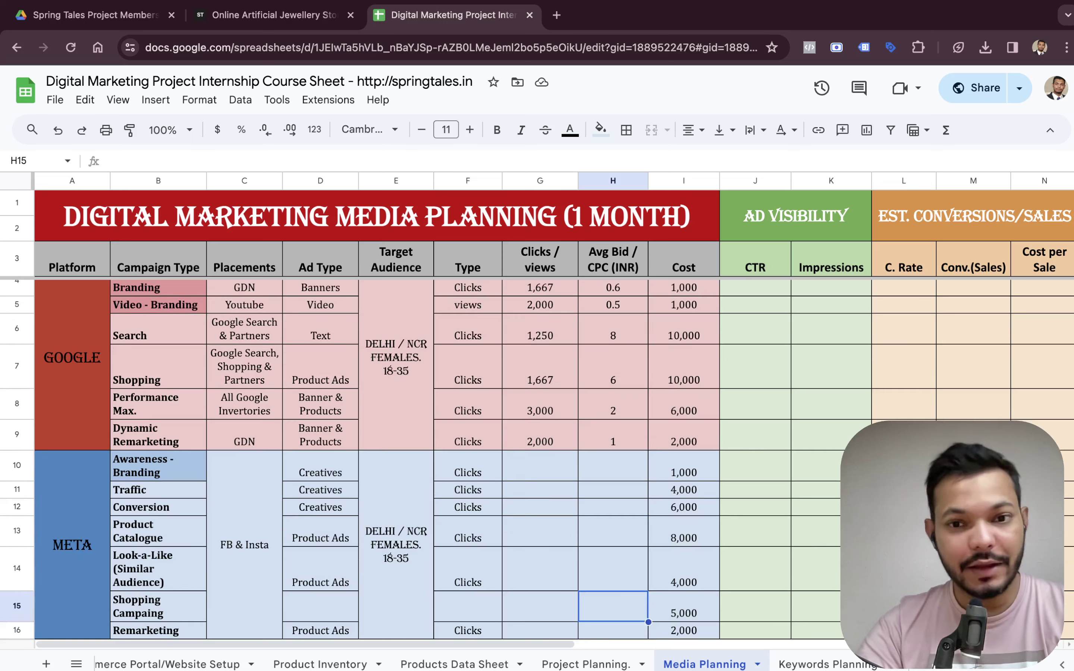
{"action": "key", "text": "Up"}
{"action": "key", "text": "Up"}
{"action": "key", "text": "Up"}
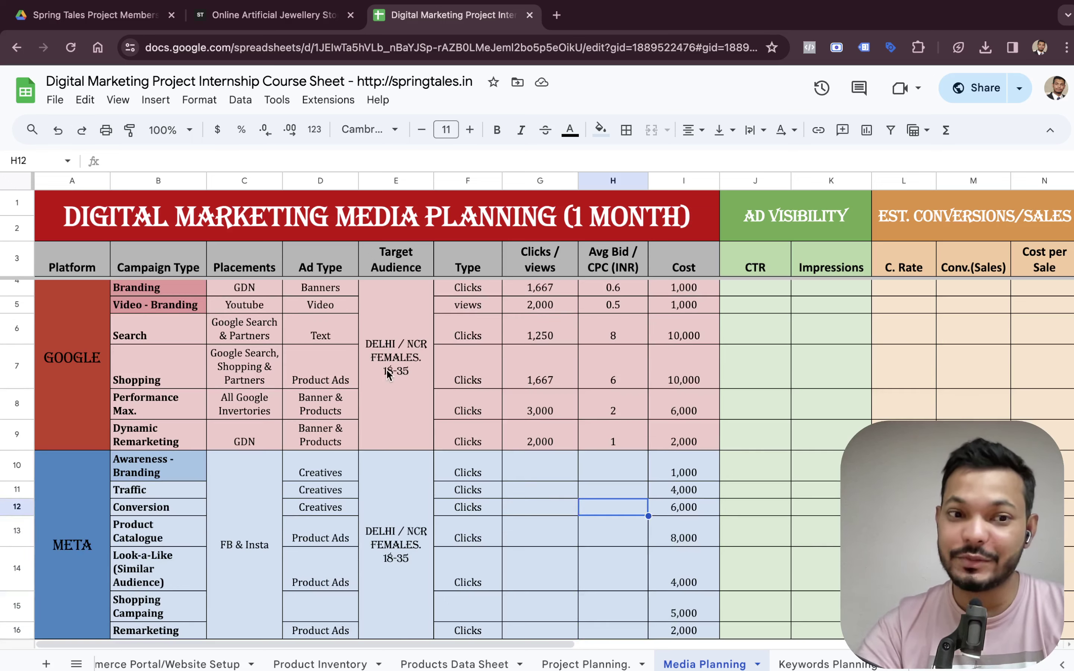
{"action": "scroll", "coordinate": [486, 413], "scroll_direction": "down", "scroll_amount": 3}
{"action": "scroll", "coordinate": [486, 413], "scroll_direction": "up", "scroll_amount": 2}
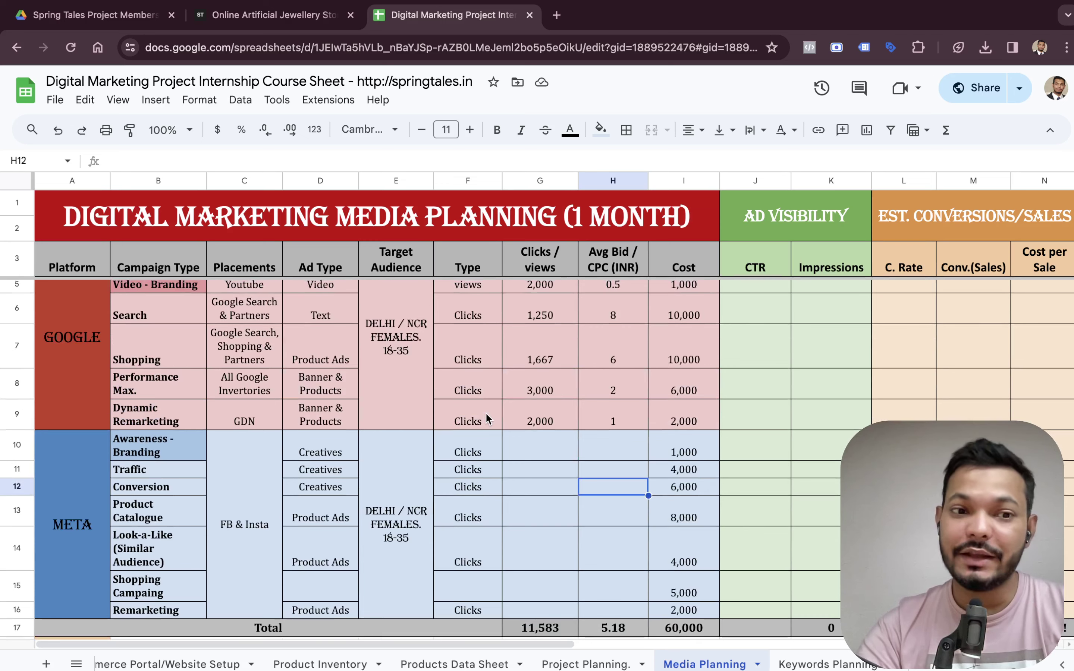
Examine the Meta campaign types in B10:B16 and compare them with Google's Search and Shopping campaigns.
{"action": "left_click", "coordinate": [604, 439]}
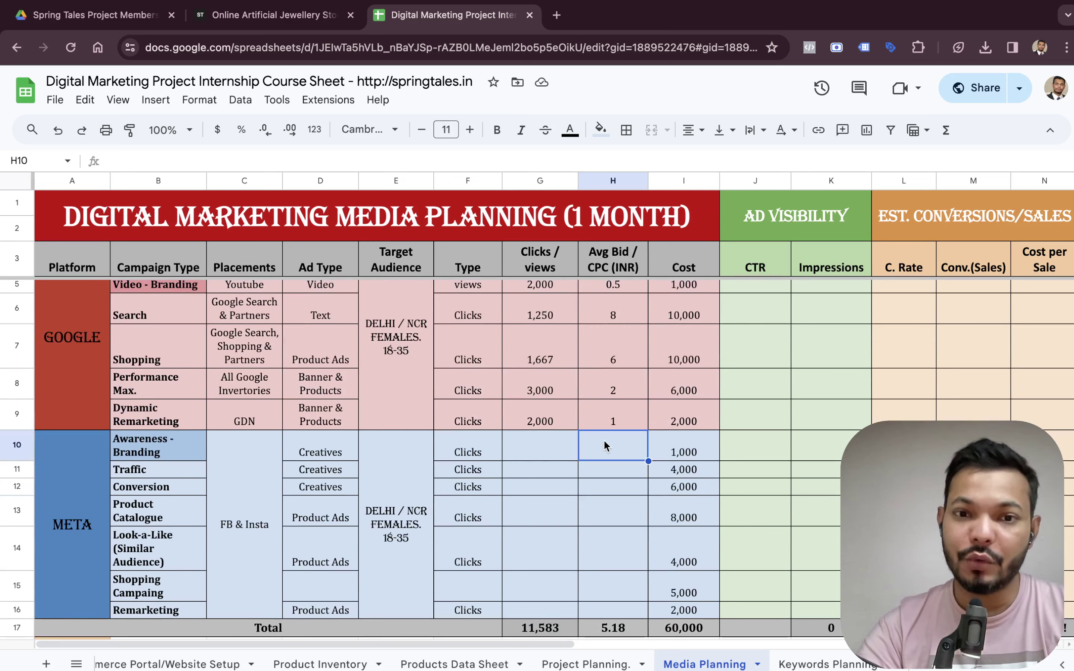
{"action": "left_click", "coordinate": [181, 441]}
{"action": "left_click_drag", "start_coordinate": [181, 441], "coordinate": [175, 619]}
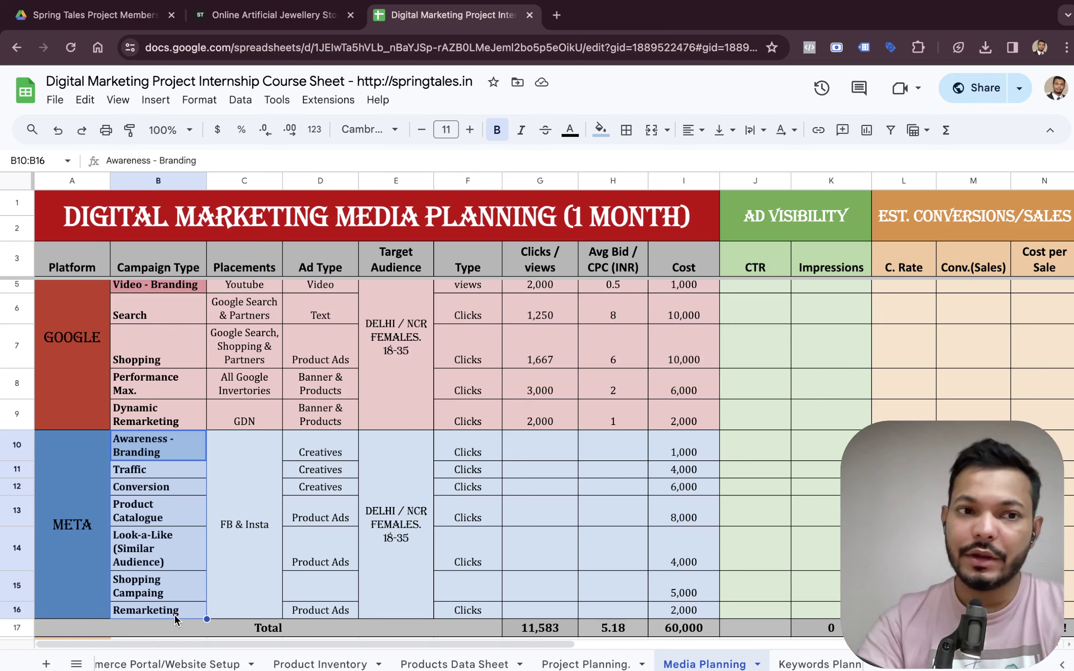
{"action": "scroll", "coordinate": [176, 619], "scroll_direction": "up", "scroll_amount": 1}
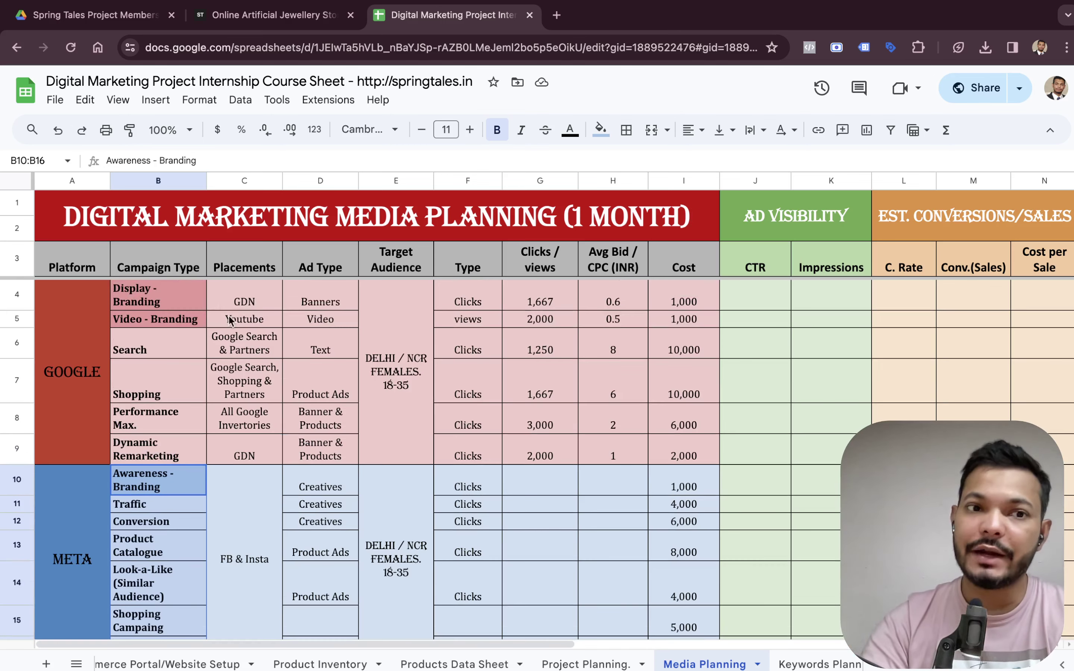
{"action": "left_click", "coordinate": [183, 300]}
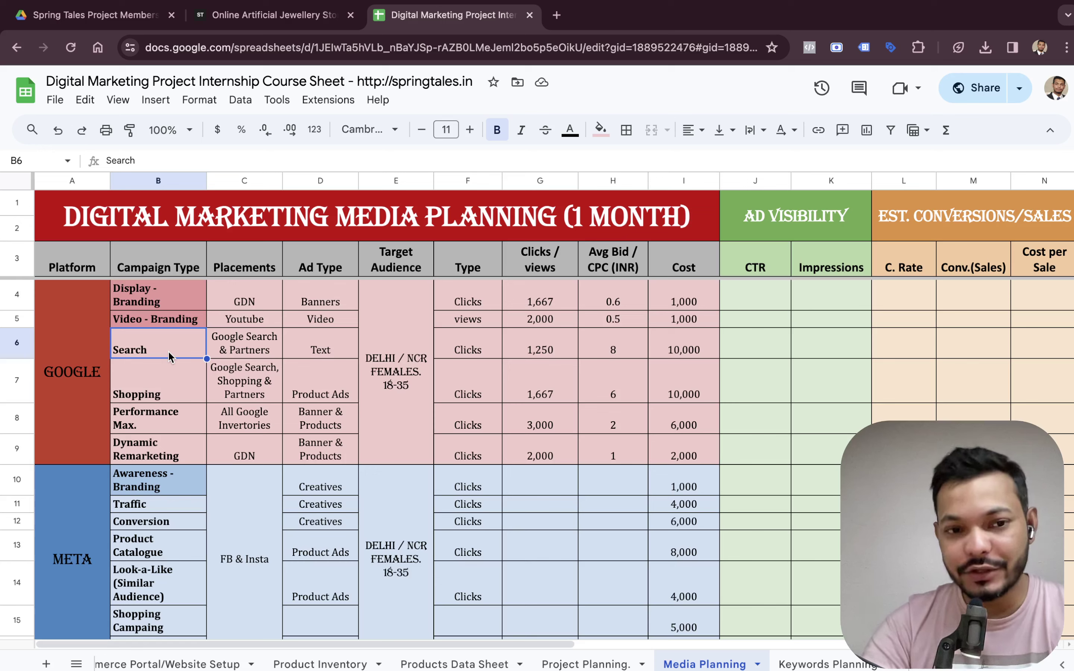
{"action": "left_click", "coordinate": [166, 399]}
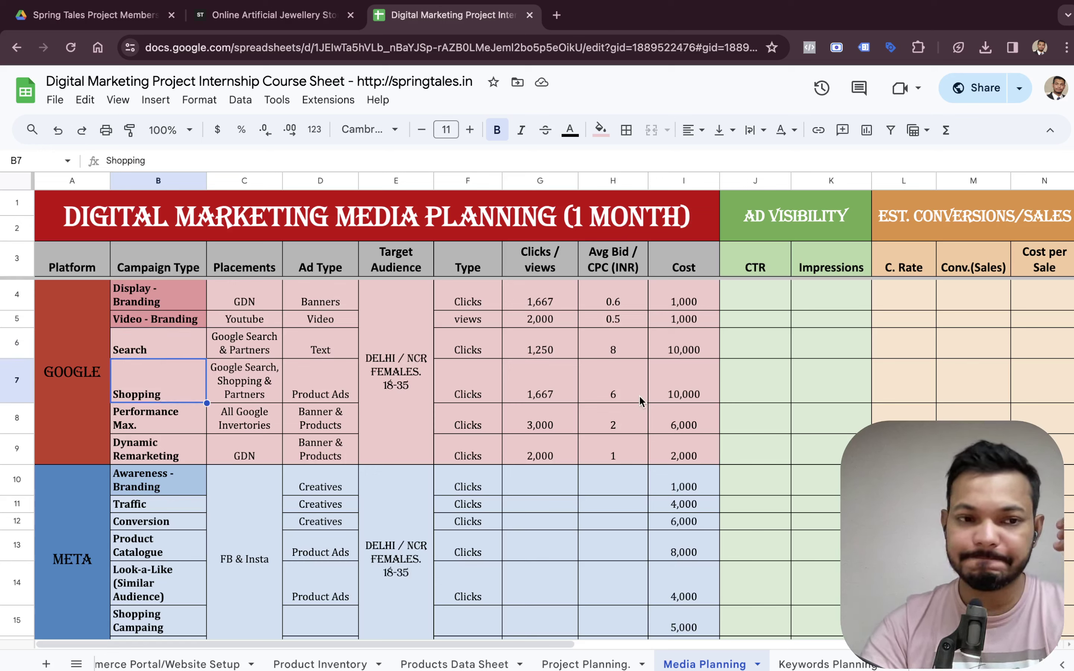
{"action": "scroll", "coordinate": [553, 471], "scroll_direction": "down", "scroll_amount": 2}
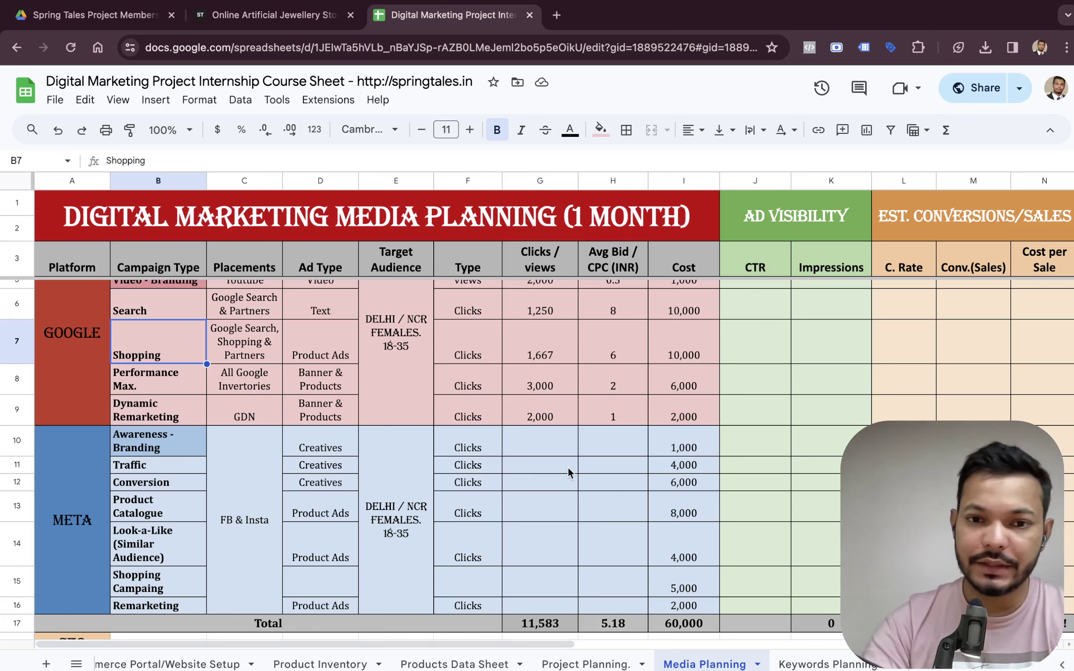
Set the average bids of Meta's Awareness, Traffic and Conversion campaigns in H10:H12 to 5, 6 and 7.
{"action": "left_click", "coordinate": [635, 453]}
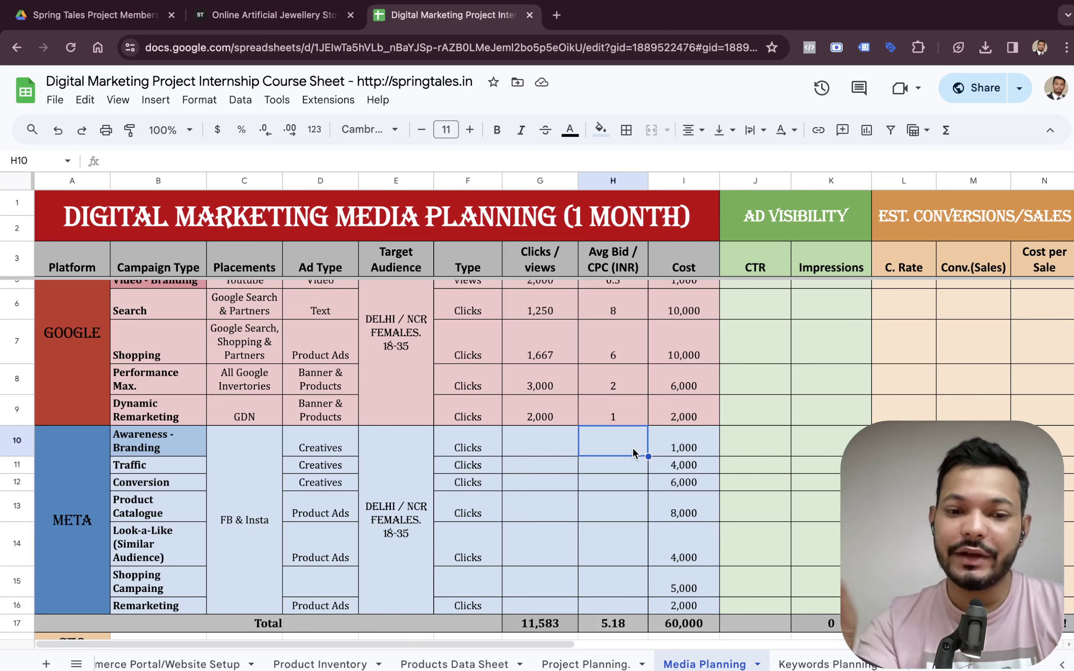
{"action": "type", "text": "5"}
{"action": "key", "text": "Tab"}
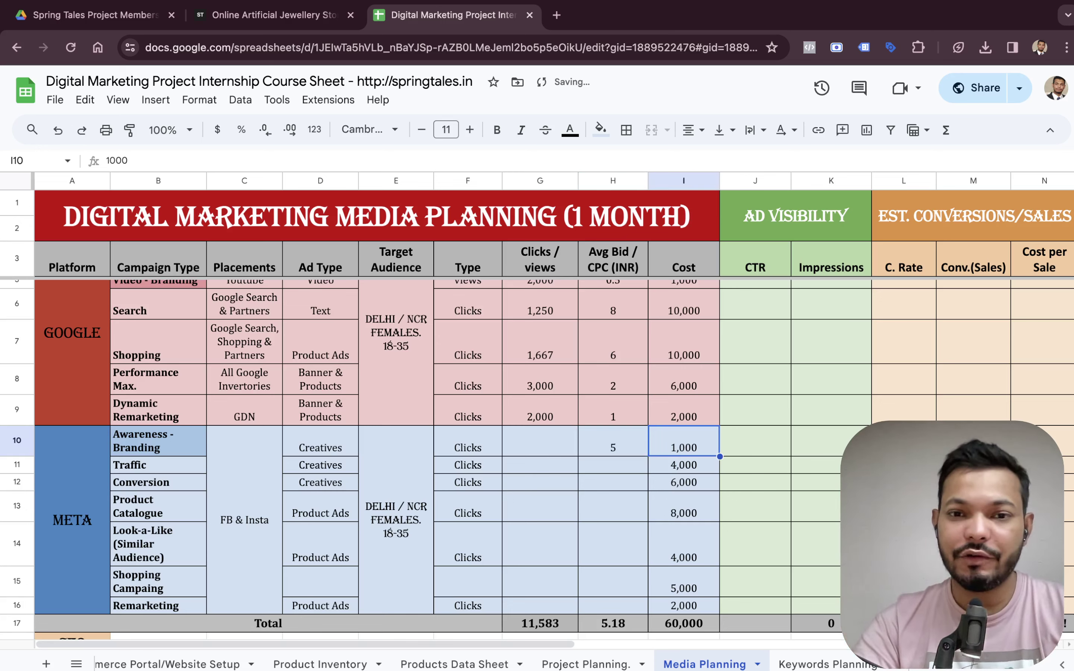
{"action": "key", "text": "Return"}
{"action": "type", "text": "6"}
{"action": "key", "text": "Return"}
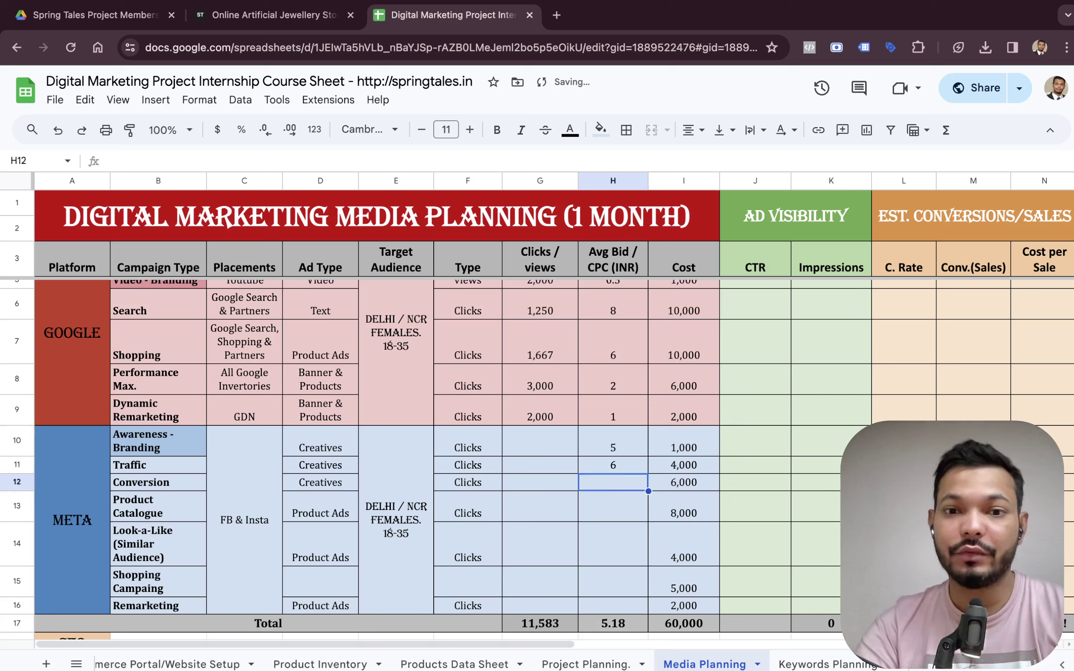
{"action": "type", "text": "7"}
{"action": "key", "text": "Return"}
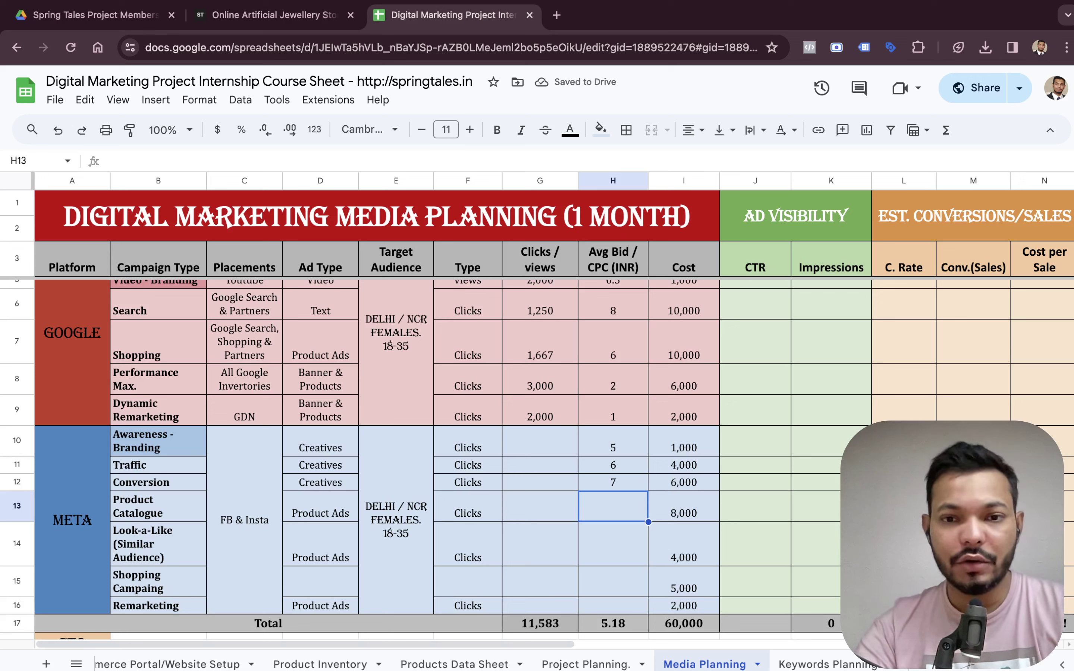
Set the Meta average bids in H13:H16 to 6 for Product Catalogue, 6 for Look-a-Like, 5 for Shopping and 6 for Remarketing.
{"action": "type", "text": "6"}
{"action": "key", "text": "Return"}
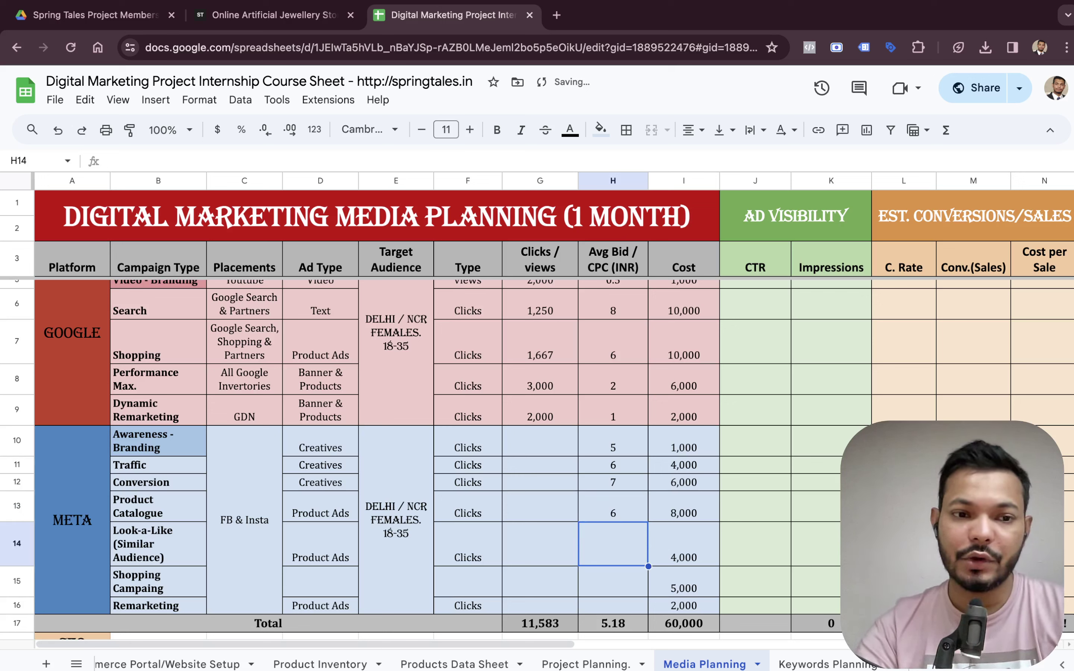
{"action": "type", "text": "6"}
{"action": "key", "text": "Return"}
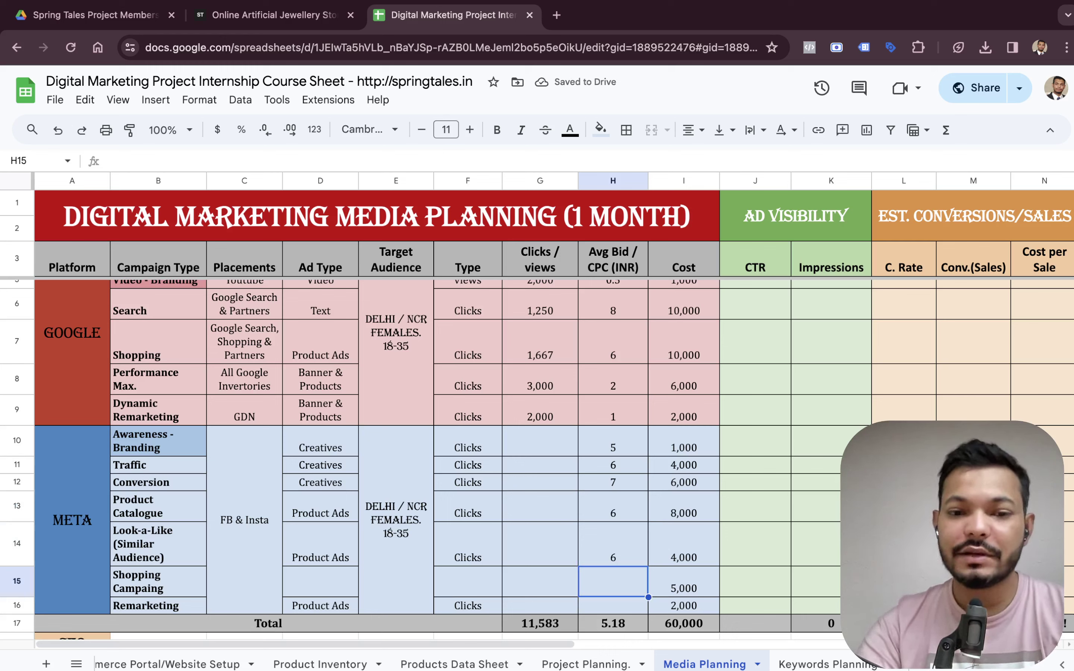
{"action": "type", "text": "5"}
{"action": "key", "text": "Return"}
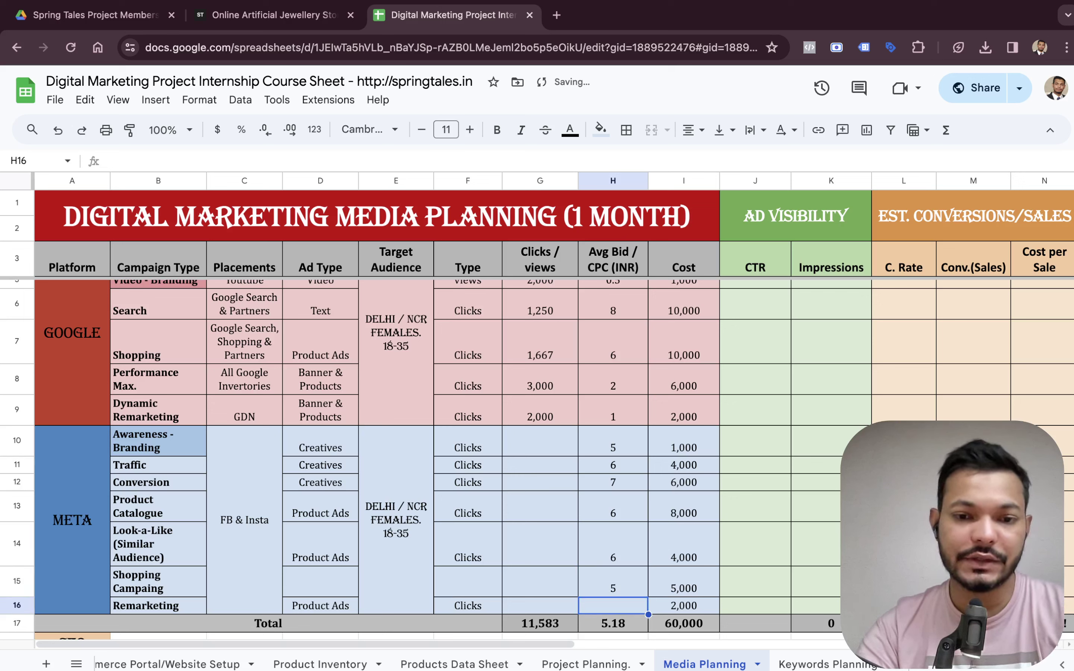
{"action": "type", "text": "6"}
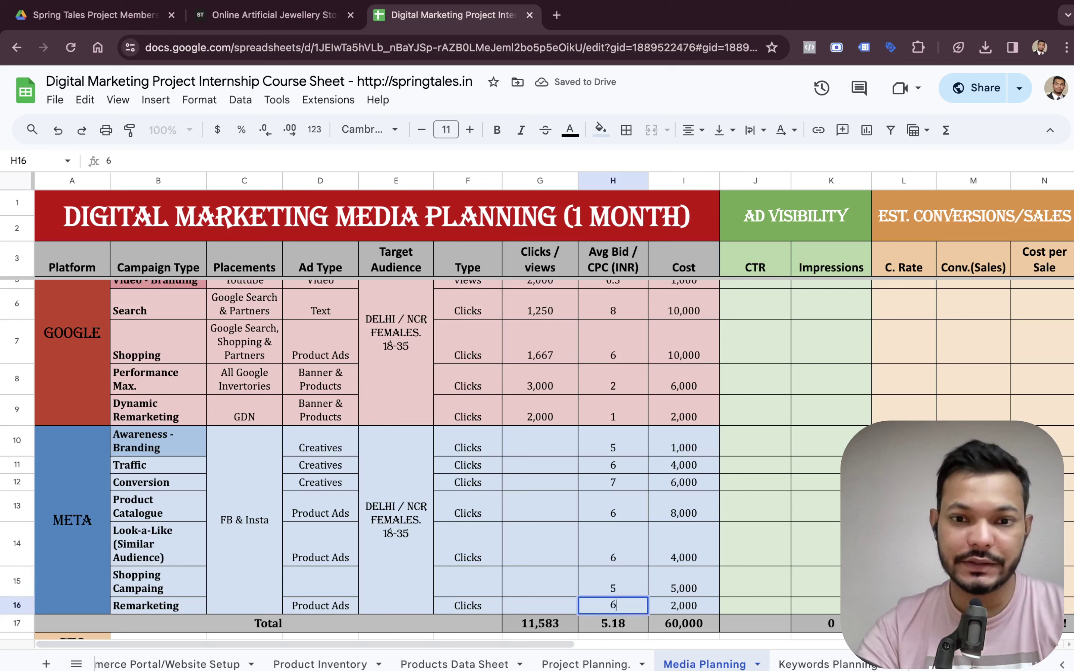
{"action": "left_click", "coordinate": [678, 451]}
Compare the Meta average bids in H10:H16 with the Google Search and Shopping bids in H6 and H7.
{"action": "left_click", "coordinate": [623, 442]}
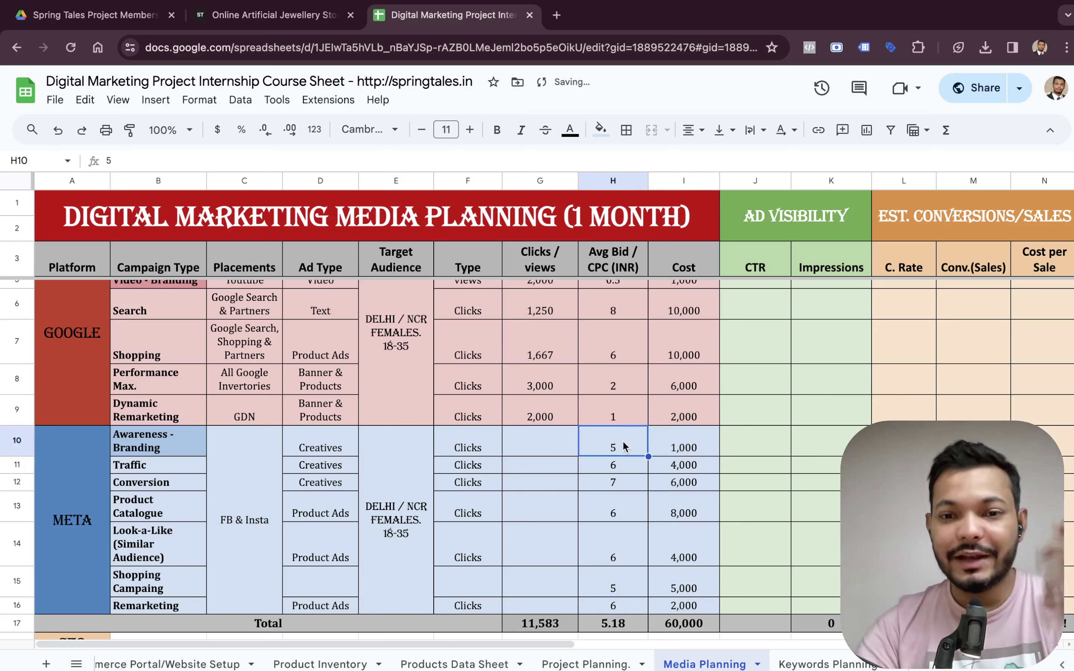
{"action": "left_click_drag", "start_coordinate": [637, 450], "coordinate": [646, 597]}
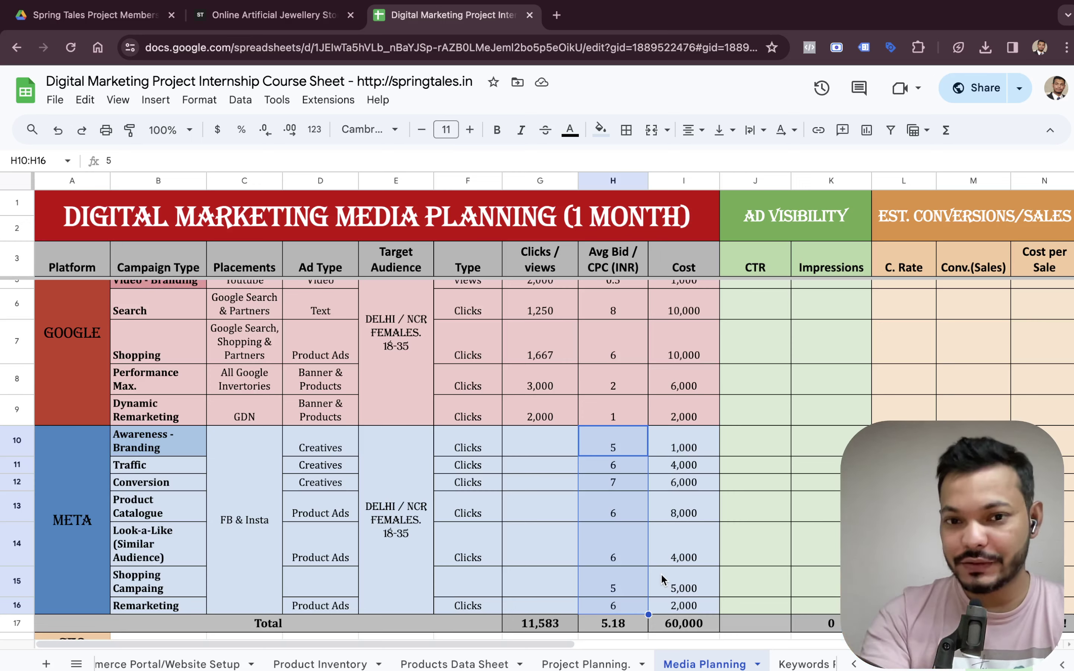
{"action": "left_click", "coordinate": [537, 451]}
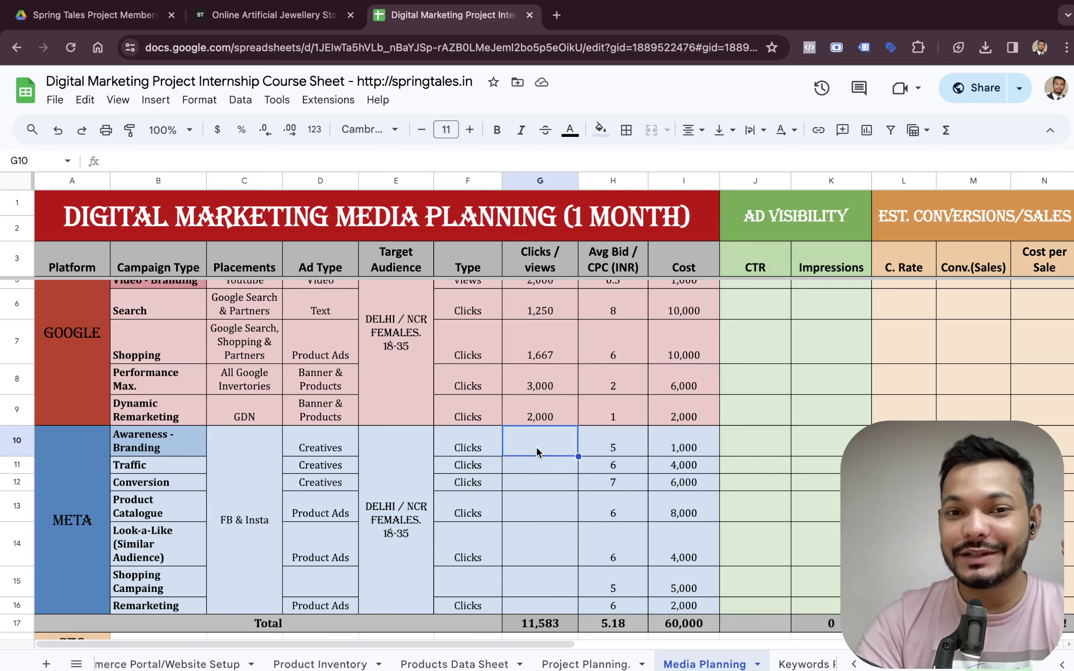
{"action": "left_click", "coordinate": [334, 450]}
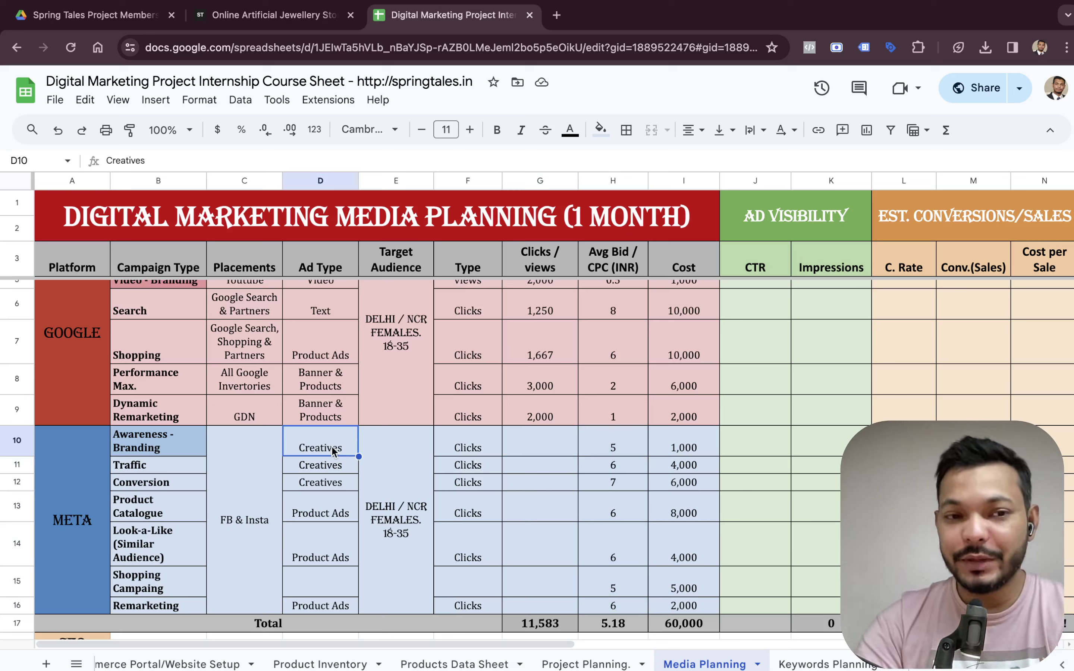
{"action": "scroll", "coordinate": [334, 450], "scroll_direction": "up", "scroll_amount": 2}
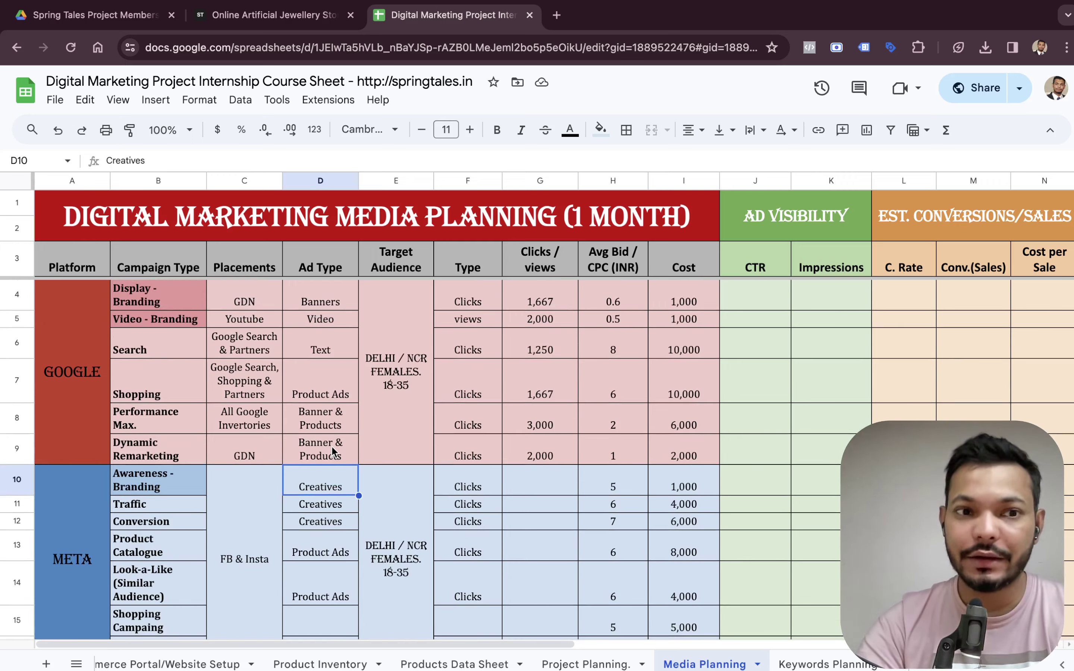
{"action": "left_click", "coordinate": [168, 342]}
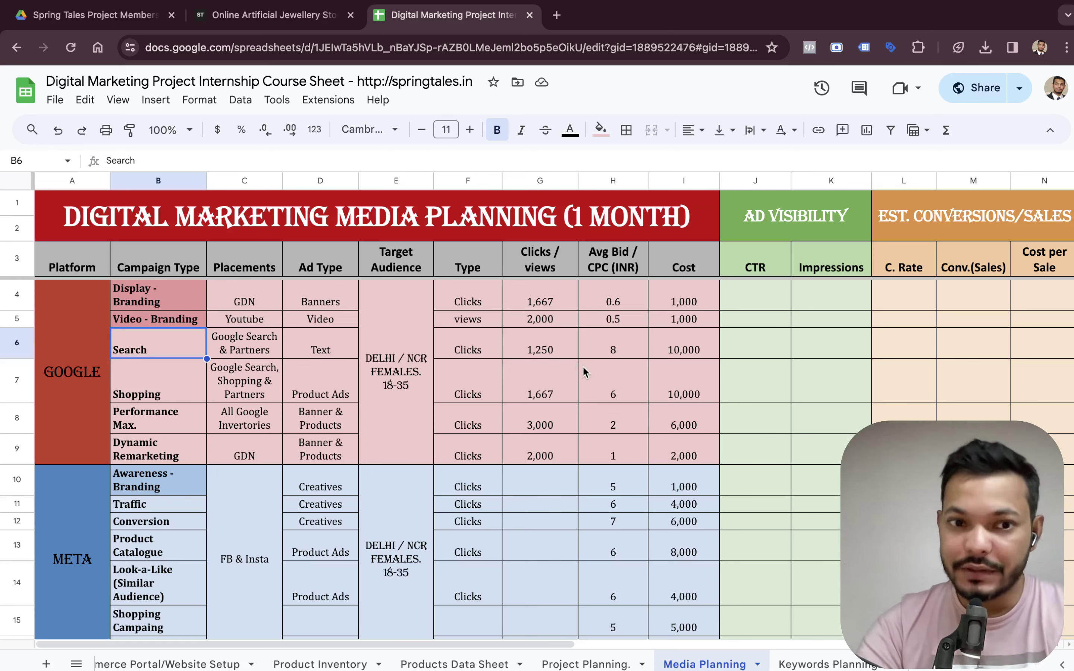
{"action": "left_click", "coordinate": [596, 351]}
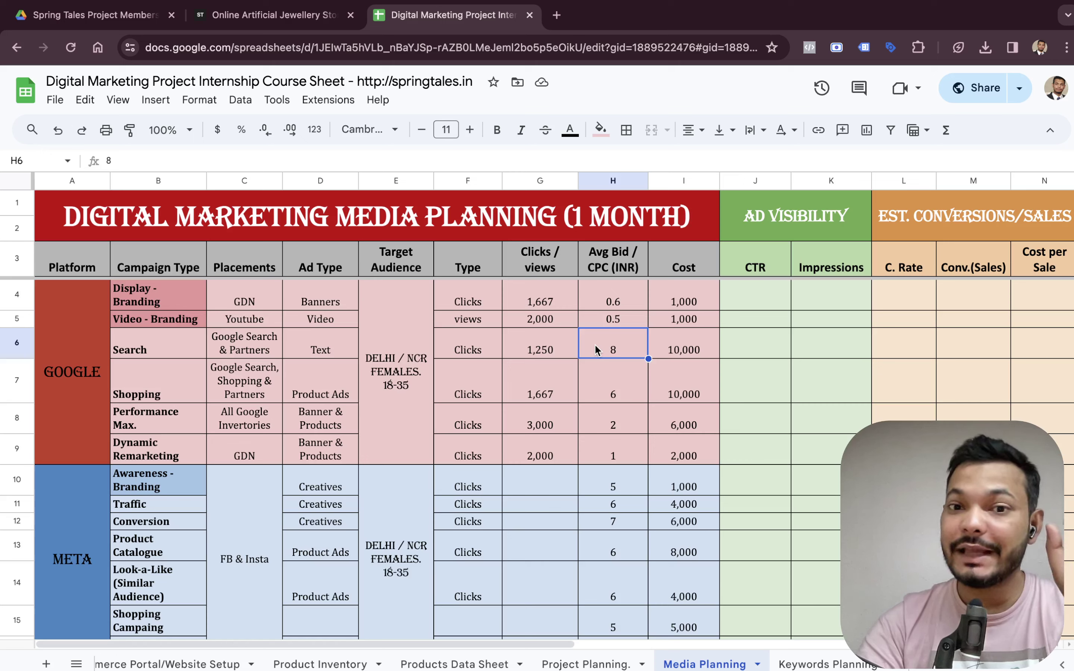
{"action": "left_click", "coordinate": [620, 393]}
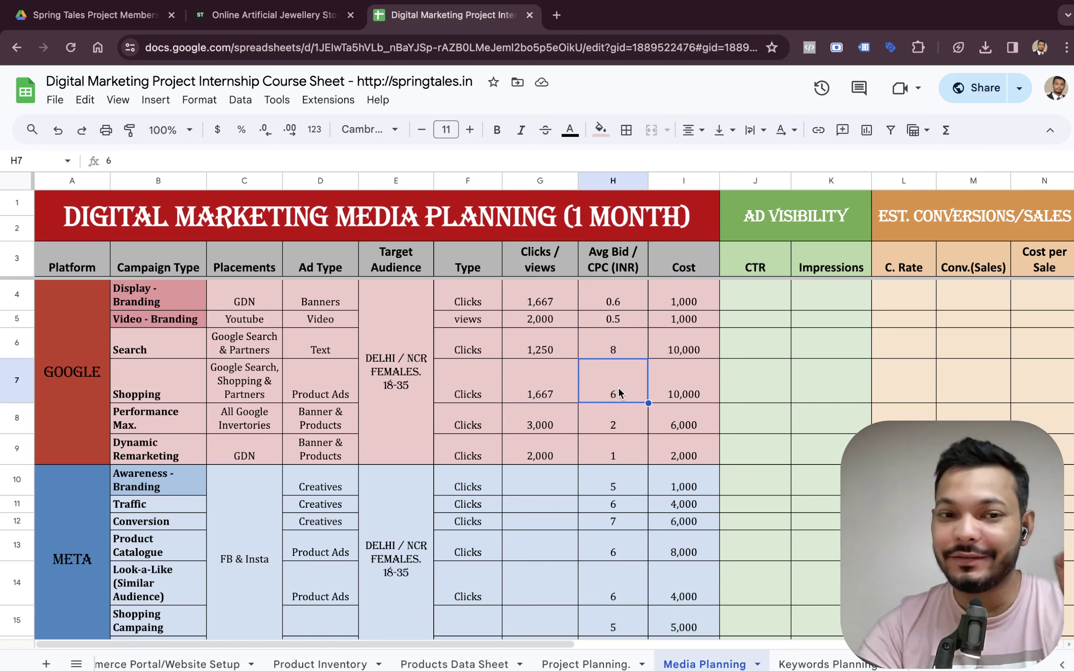
{"action": "scroll", "coordinate": [619, 394], "scroll_direction": "down", "scroll_amount": 2}
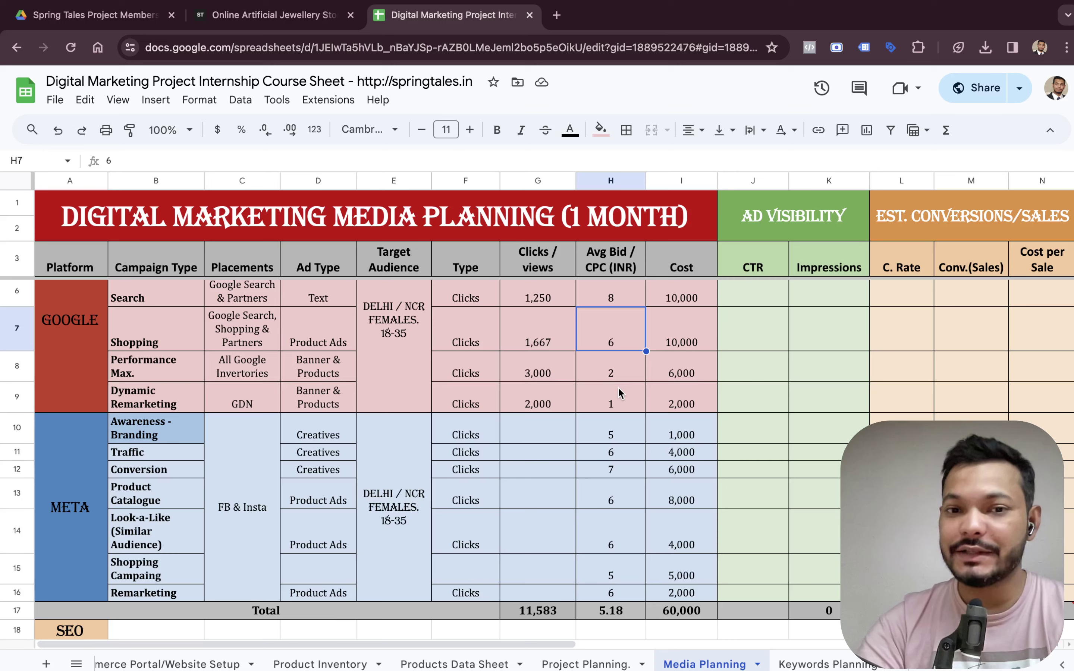
Calculate the Awareness - Branding campaign's clicks in G10 with the formula =I10/H10.
{"action": "left_click", "coordinate": [533, 442]}
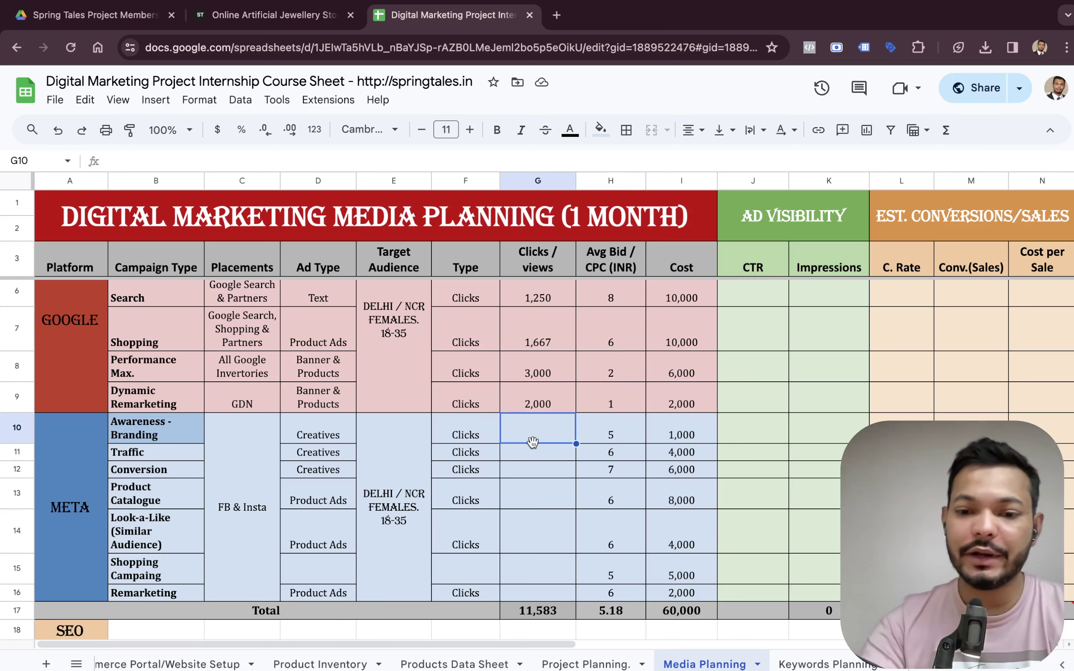
{"action": "type", "text": "="}
{"action": "key", "text": "Right"}
{"action": "key", "text": "Right"}
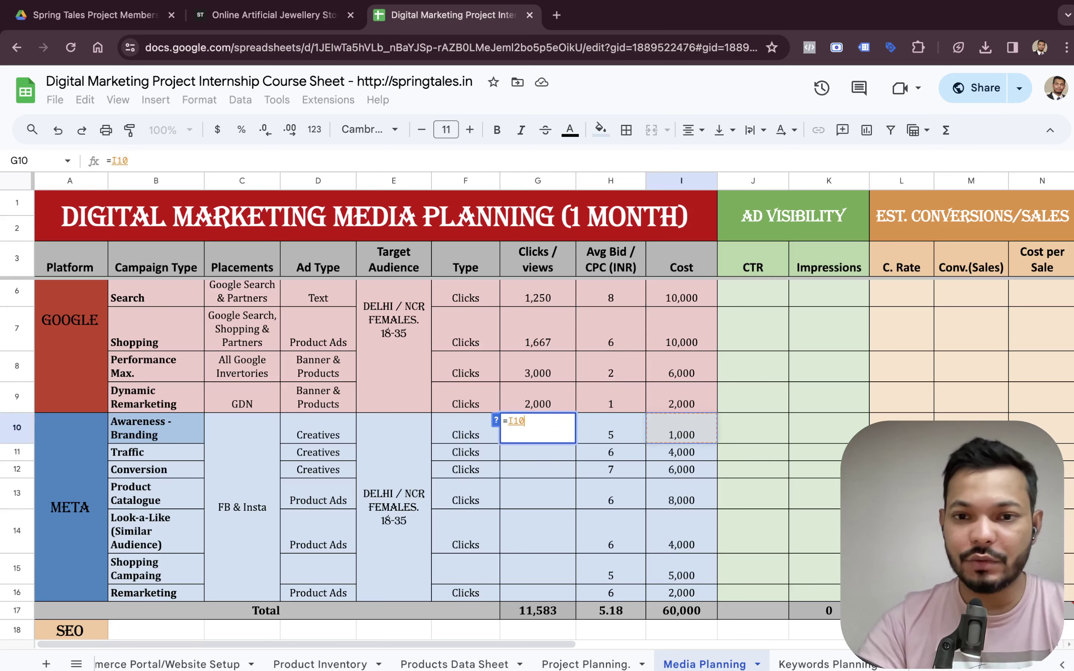
{"action": "type", "text": "/"}
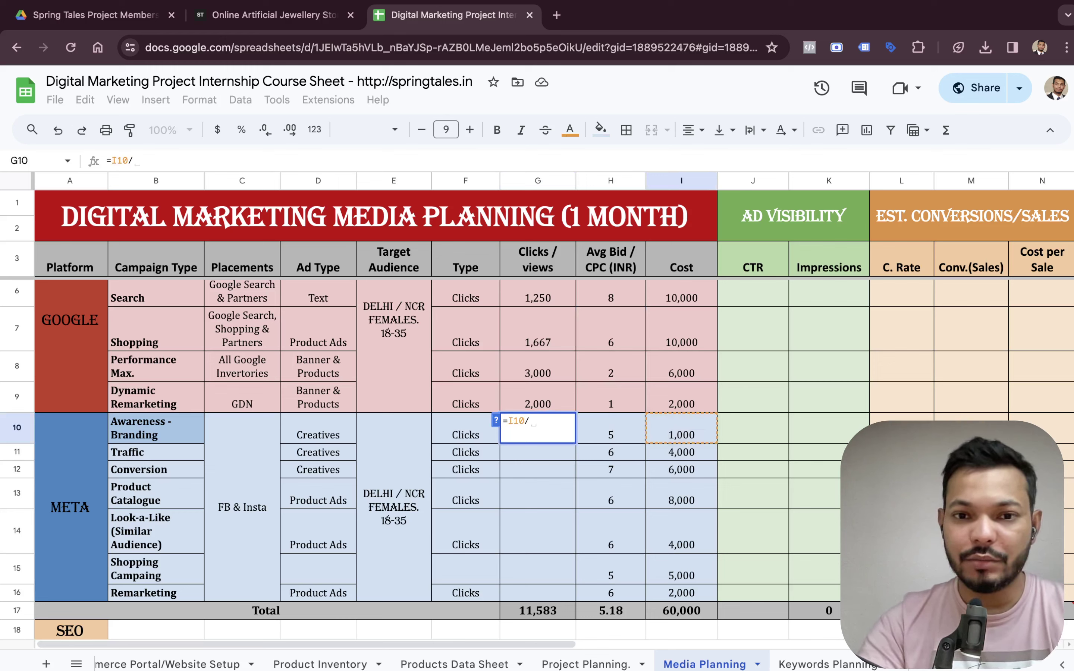
{"action": "key", "text": "Left"}
{"action": "key", "text": "Right"}
{"action": "key", "text": "Right"}
{"action": "key", "text": "Return"}
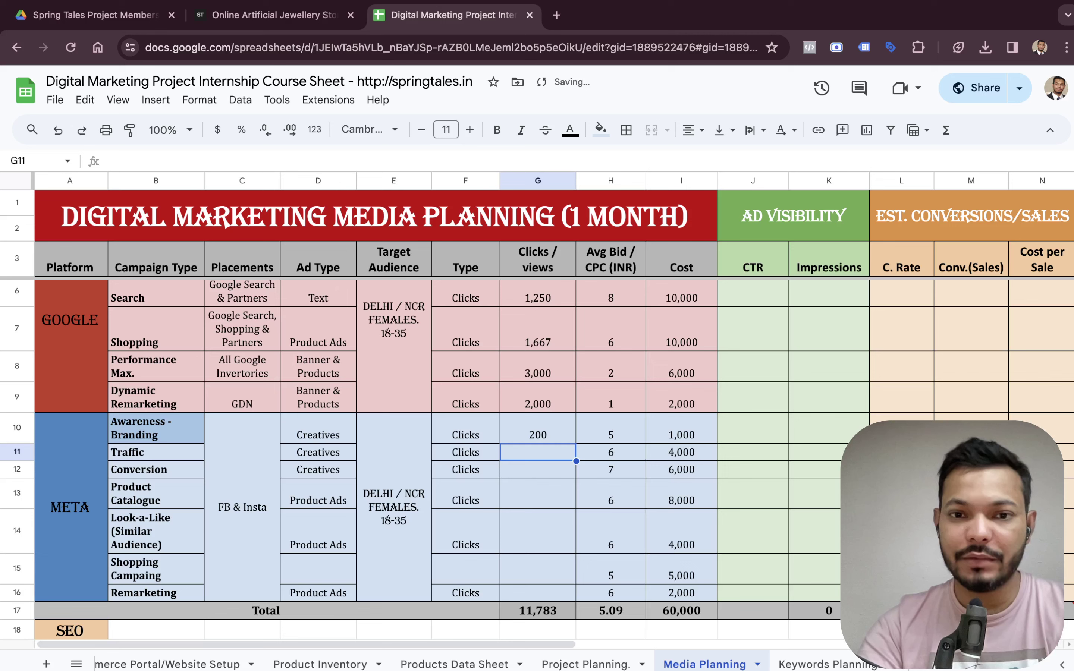
Copy the clicks formula from G10 into G11:G16 for the remaining Meta campaigns.
{"action": "key", "text": "ctrl+d"}
{"action": "key", "text": "Down"}
{"action": "key", "text": "ctrl+d"}
{"action": "key", "text": "Down"}
{"action": "key", "text": "ctrl+v"}
{"action": "key", "text": "Down"}
{"action": "key", "text": "ctrl+v"}
{"action": "key", "text": "Down"}
{"action": "key", "text": "ctrl+v"}
{"action": "key", "text": "Down"}
{"action": "key", "text": "ctrl+v"}
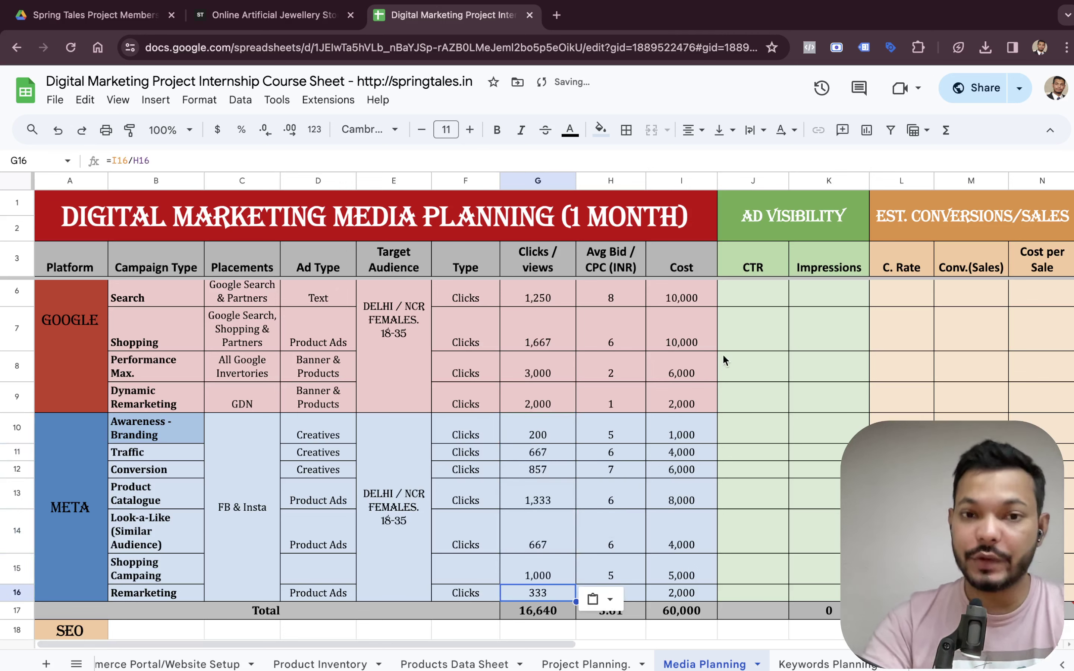
Review the clicks of all Google and Meta campaigns in column G and their total in G17.
{"action": "scroll", "coordinate": [714, 367], "scroll_direction": "up", "scroll_amount": 2}
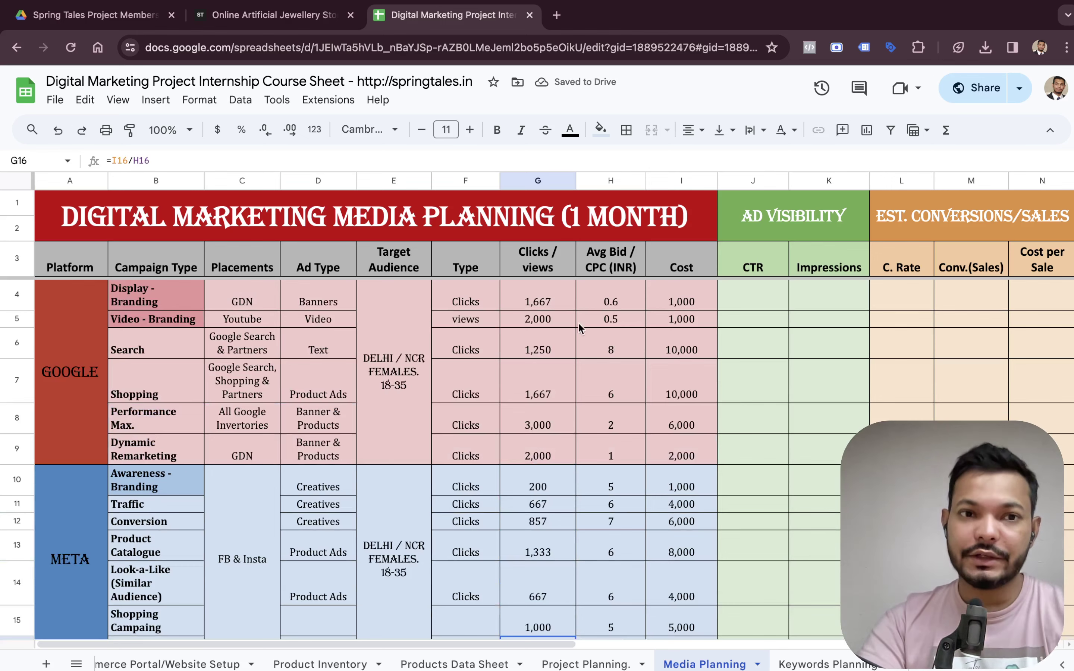
{"action": "left_click_drag", "start_coordinate": [549, 300], "coordinate": [538, 533]}
{"action": "left_click", "coordinate": [537, 534]}
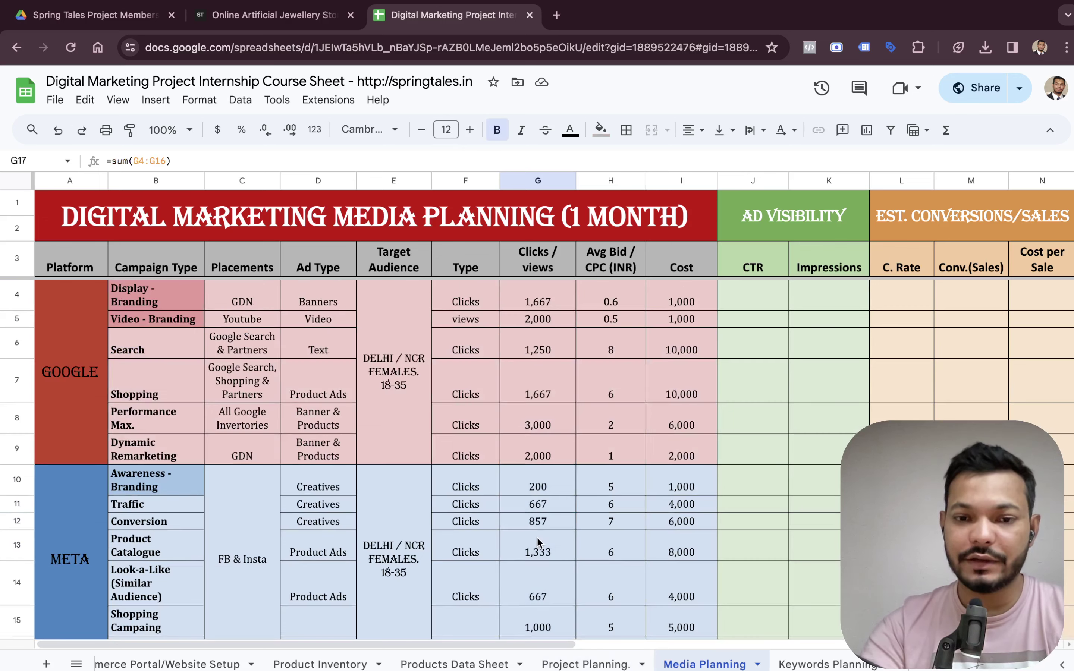
{"action": "scroll", "coordinate": [537, 537], "scroll_direction": "down", "scroll_amount": 5}
{"action": "scroll", "coordinate": [118, 430], "scroll_direction": "up", "scroll_amount": 1}
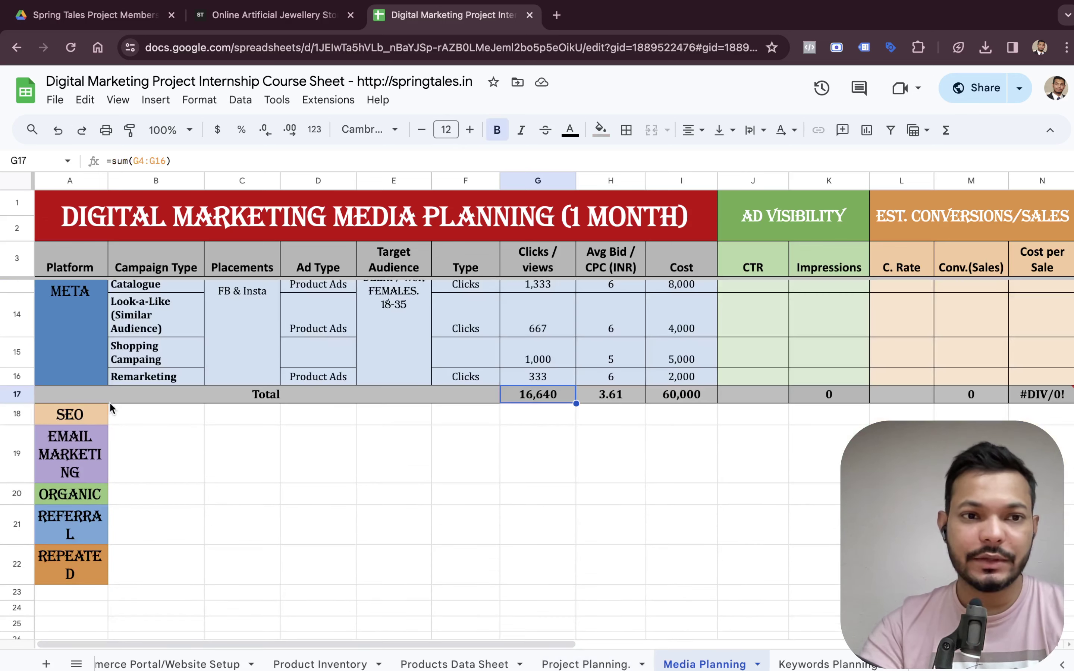
Review the SEO, Email Marketing, Organic, Referral and Repeated rows in A18:A22 alongside the Google and Meta platforms.
{"action": "left_click_drag", "start_coordinate": [93, 424], "coordinate": [89, 556]}
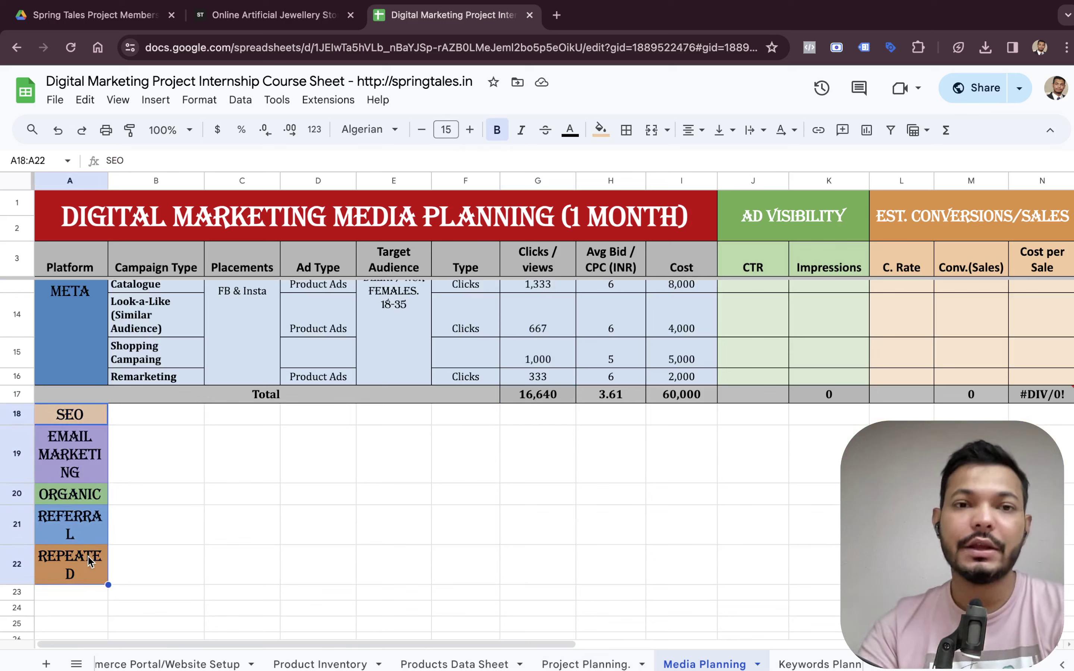
{"action": "scroll", "coordinate": [88, 556], "scroll_direction": "up", "scroll_amount": 5}
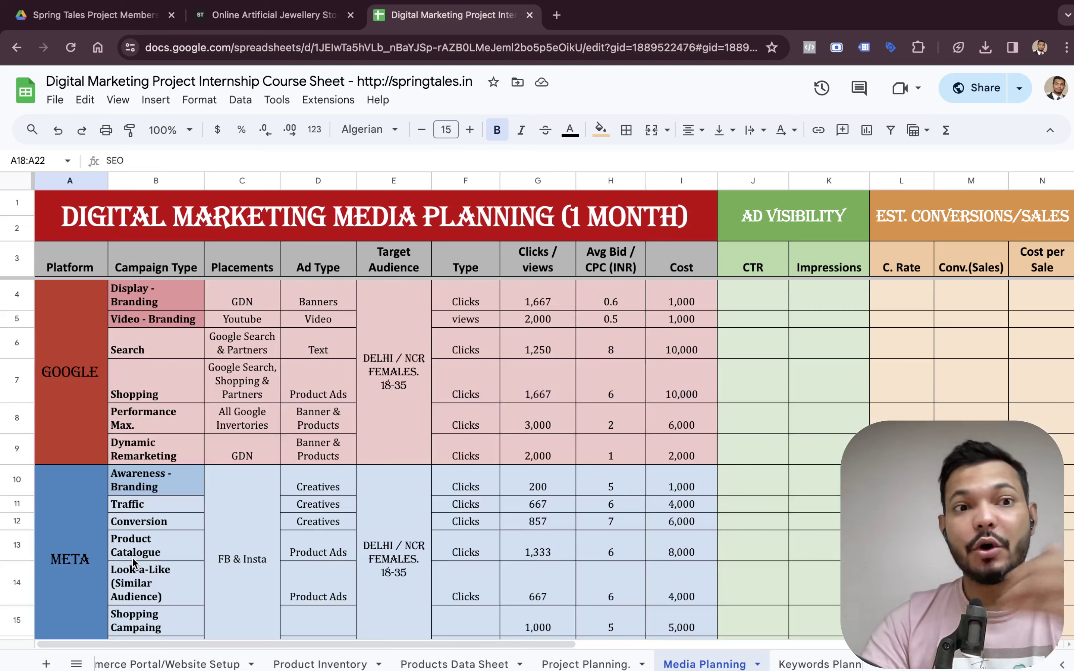
{"action": "left_click", "coordinate": [98, 441]}
{"action": "left_click", "coordinate": [93, 473]}
{"action": "scroll", "coordinate": [93, 473], "scroll_direction": "down", "scroll_amount": 5}
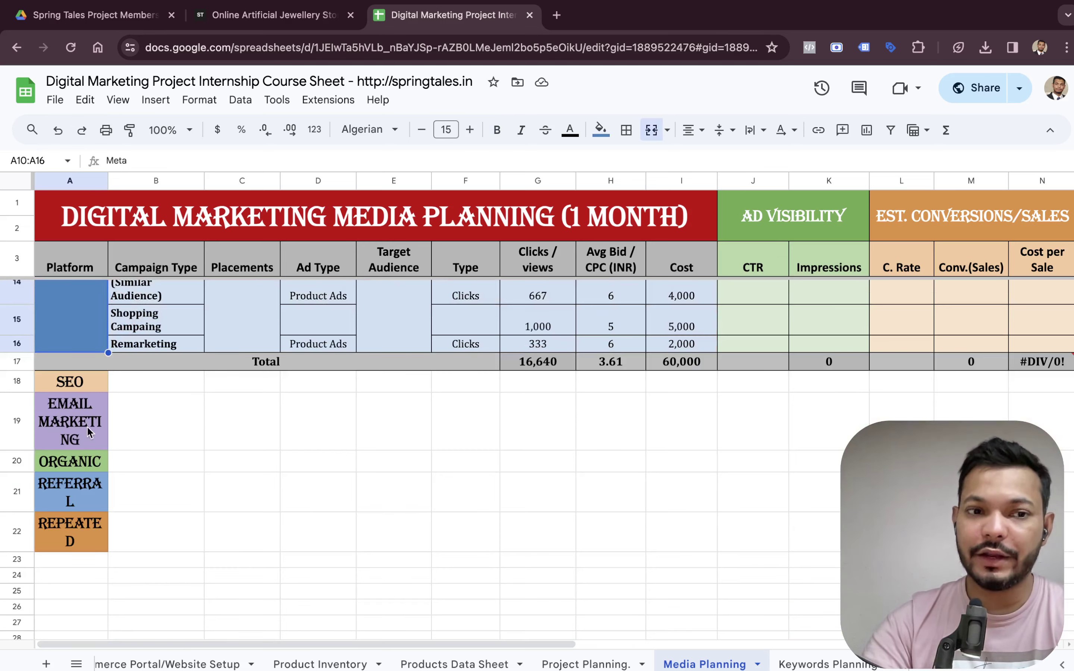
{"action": "left_click_drag", "start_coordinate": [88, 387], "coordinate": [91, 531]}
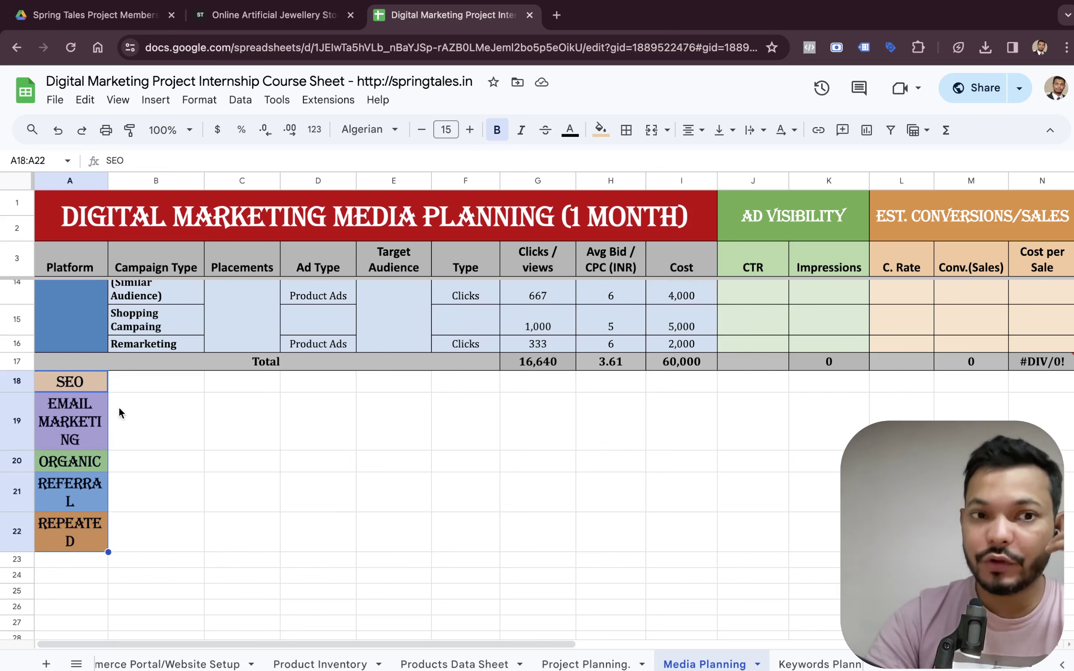
{"action": "scroll", "coordinate": [104, 399], "scroll_direction": "up", "scroll_amount": 5}
{"action": "scroll", "coordinate": [129, 408], "scroll_direction": "down", "scroll_amount": 8}
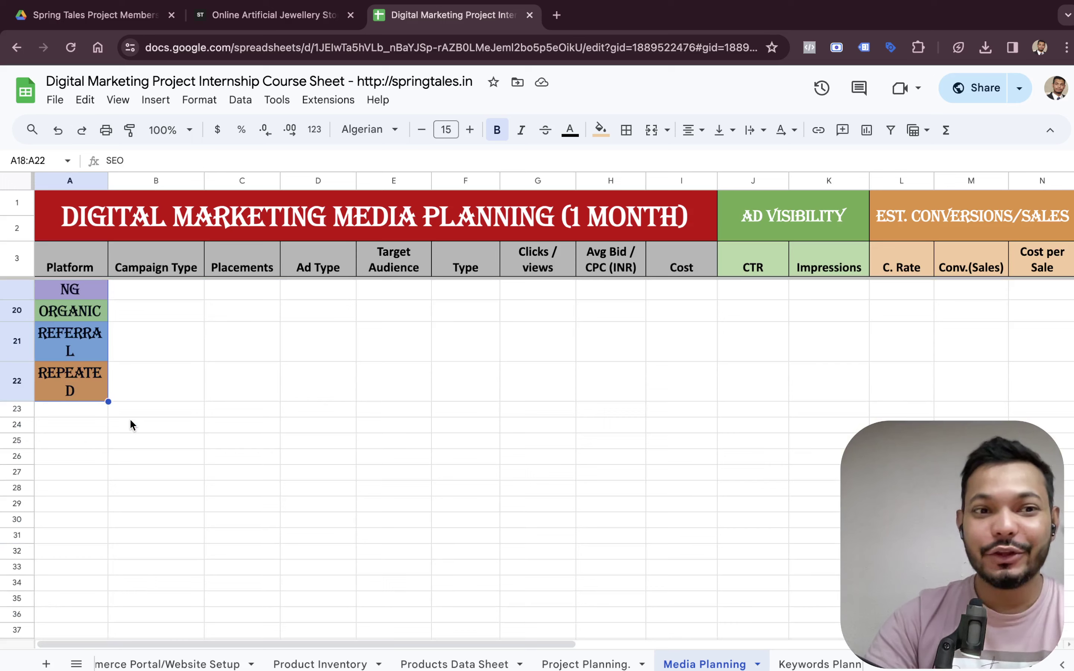
{"action": "scroll", "coordinate": [131, 419], "scroll_direction": "up", "scroll_amount": 3}
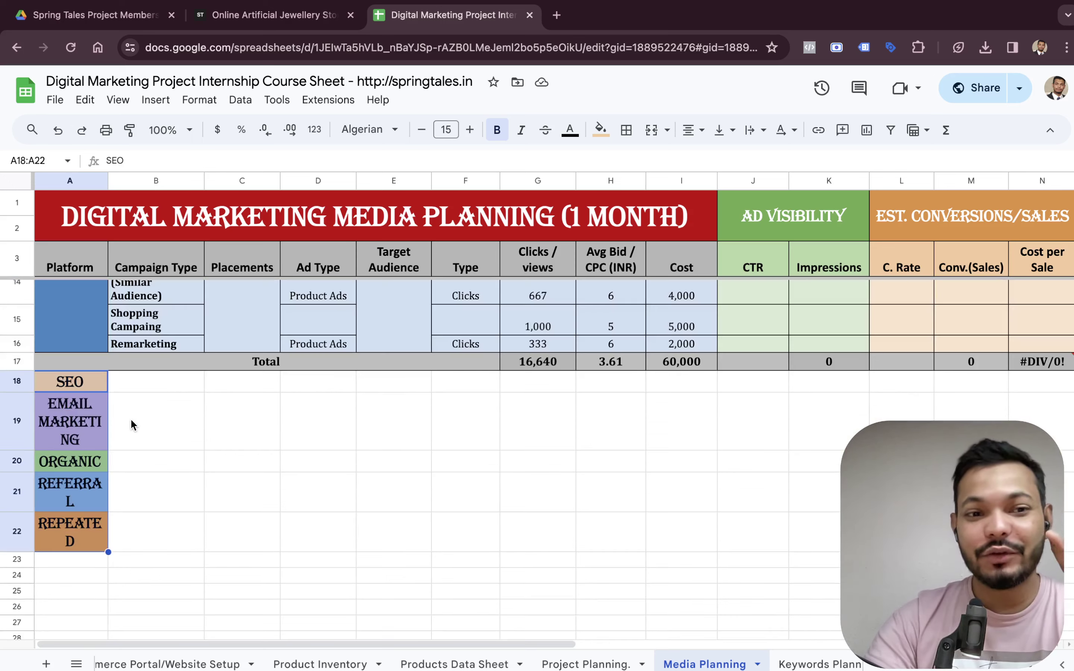
{"action": "left_click", "coordinate": [94, 389]}
{"action": "key", "text": "Down"}
{"action": "key", "text": "Down"}
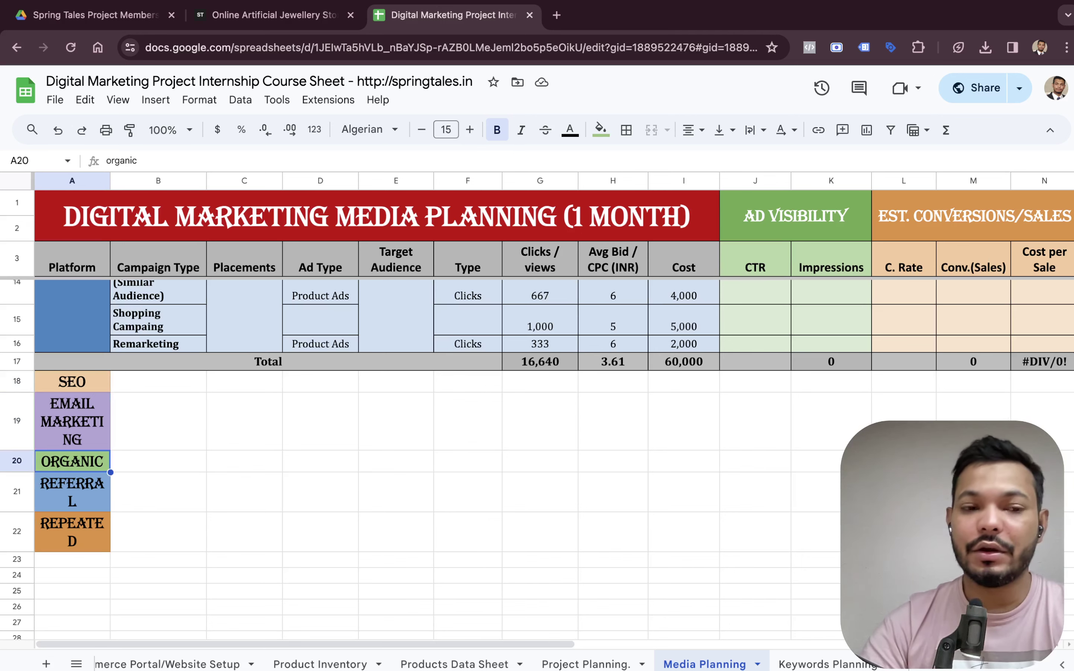
{"action": "key", "text": "Down"}
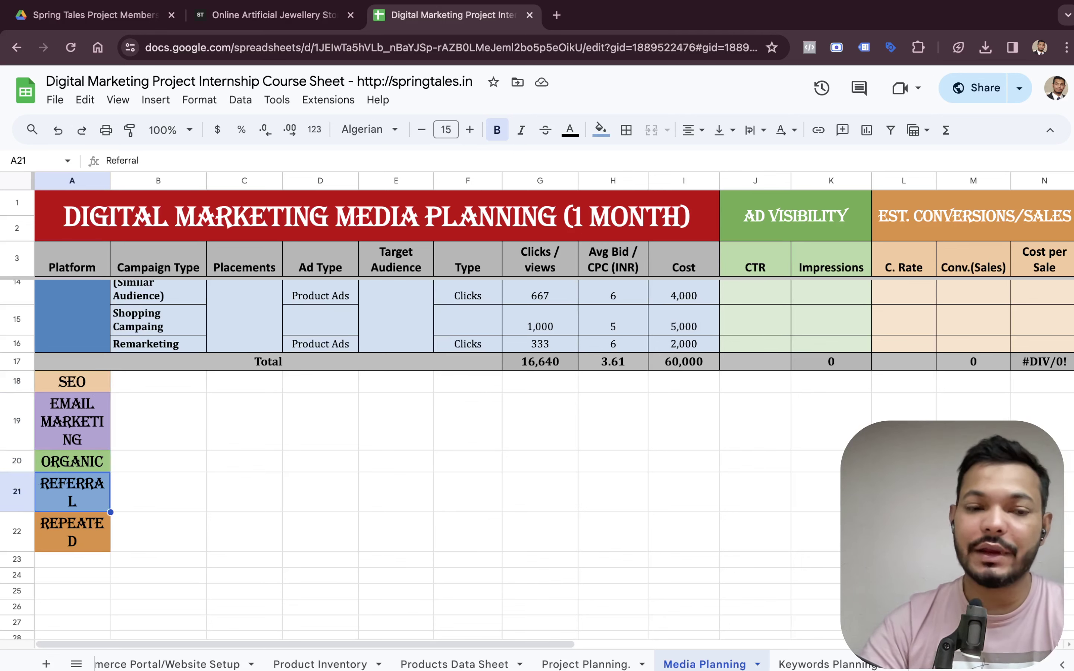
{"action": "key", "text": "Down"}
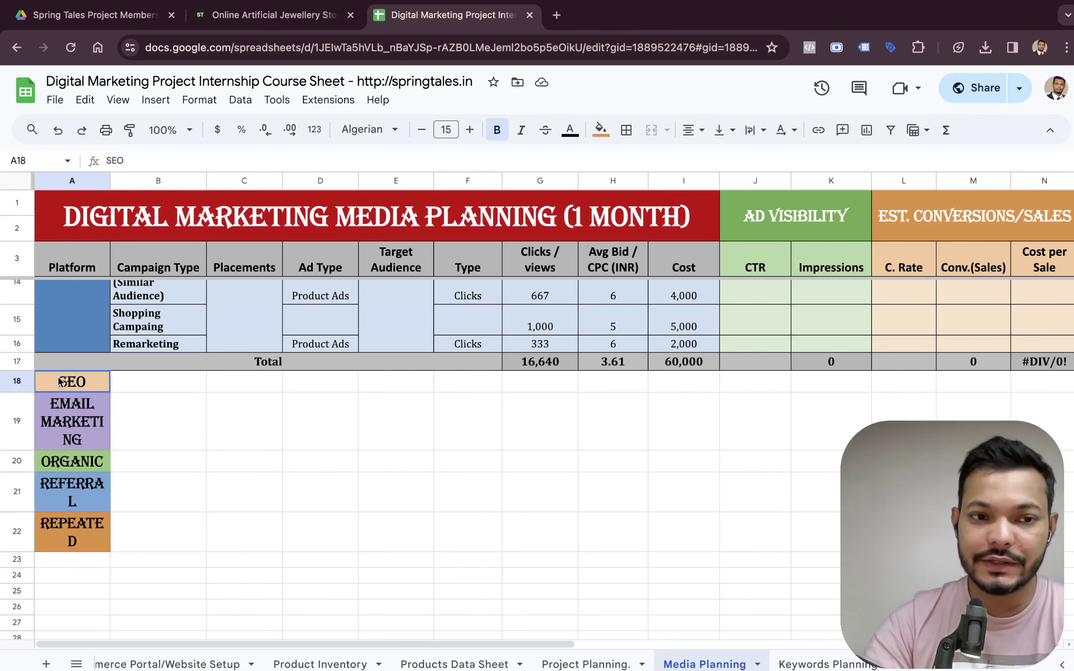
Delete the platform names in A18:A22 and remove their fill colours by copying the blank formatting of B18:B22.
{"action": "left_click_drag", "start_coordinate": [58, 381], "coordinate": [66, 524]}
{"action": "key", "text": "Delete"}
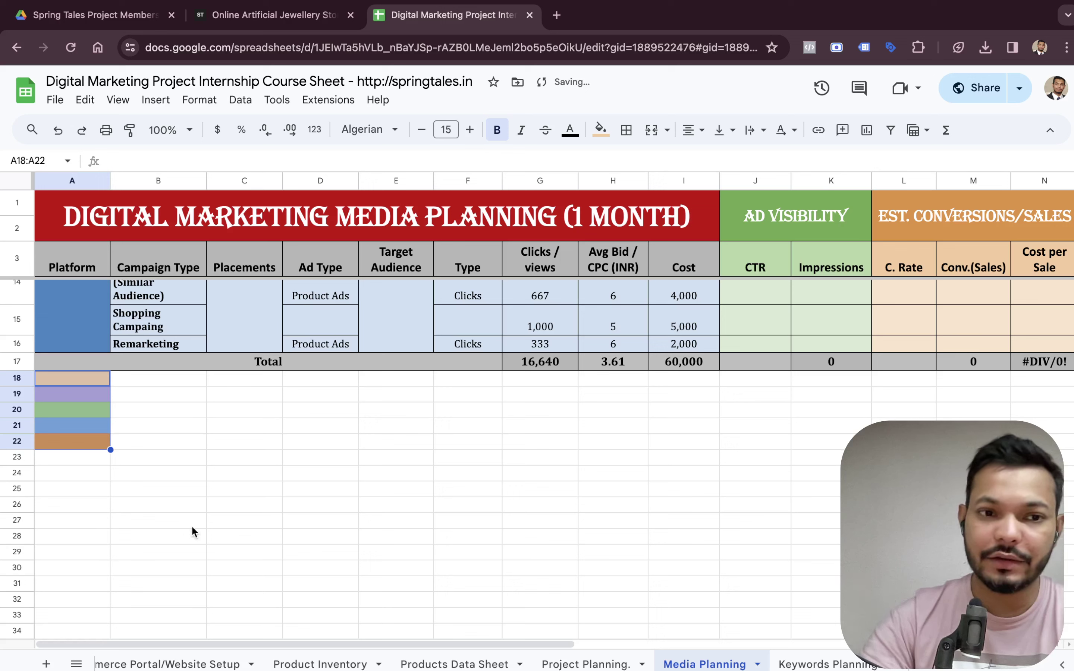
{"action": "left_click_drag", "start_coordinate": [182, 380], "coordinate": [185, 436]}
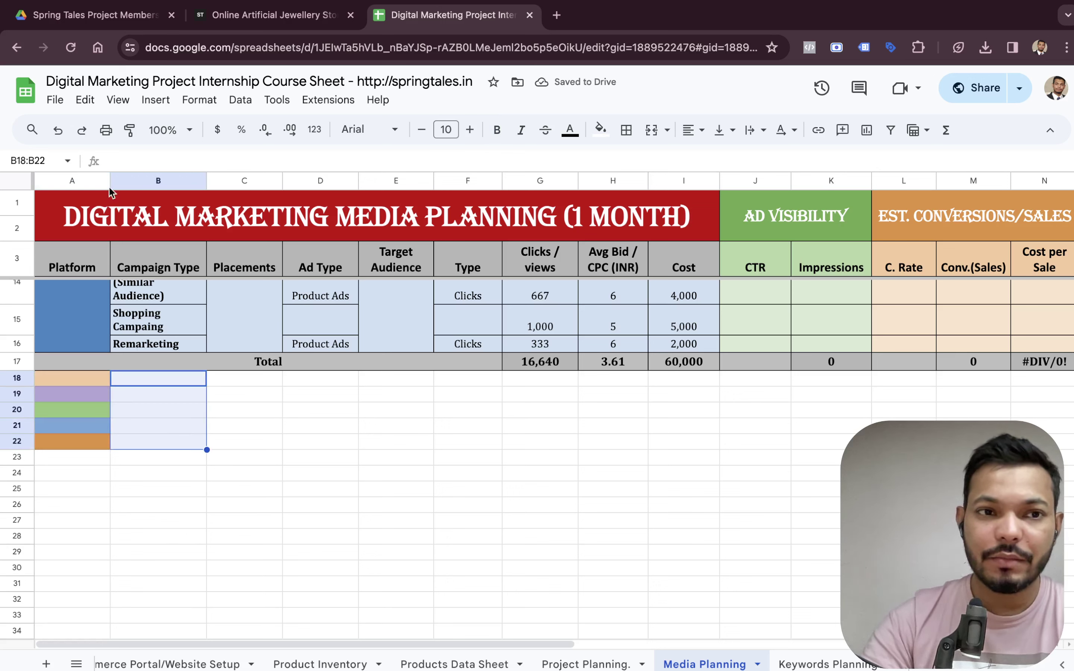
{"action": "left_click", "coordinate": [129, 131]}
{"action": "mouse_move", "coordinate": [93, 379]}
{"action": "left_mouse_down"}
{"action": "mouse_move", "coordinate": [94, 452]}
{"action": "mouse_move", "coordinate": [94, 442]}
{"action": "left_mouse_up"}
{"action": "left_click", "coordinate": [317, 494]}
Set the Google Search campaign's CTR in J6 to 6%.
{"action": "scroll", "coordinate": [318, 495], "scroll_direction": "up", "scroll_amount": 5}
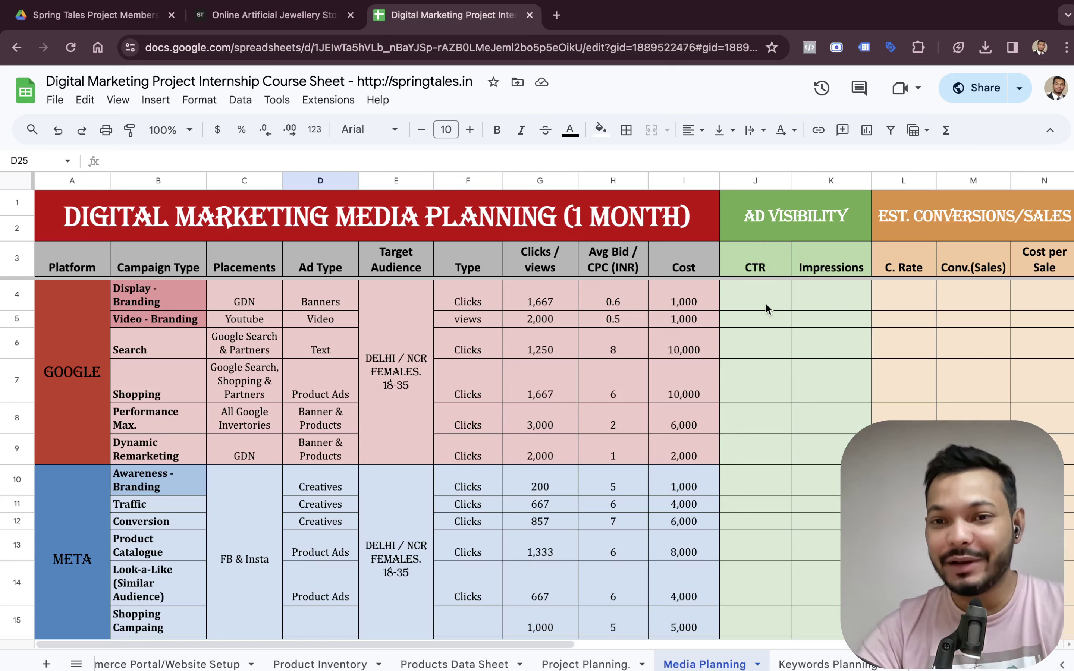
{"action": "left_click", "coordinate": [745, 354]}
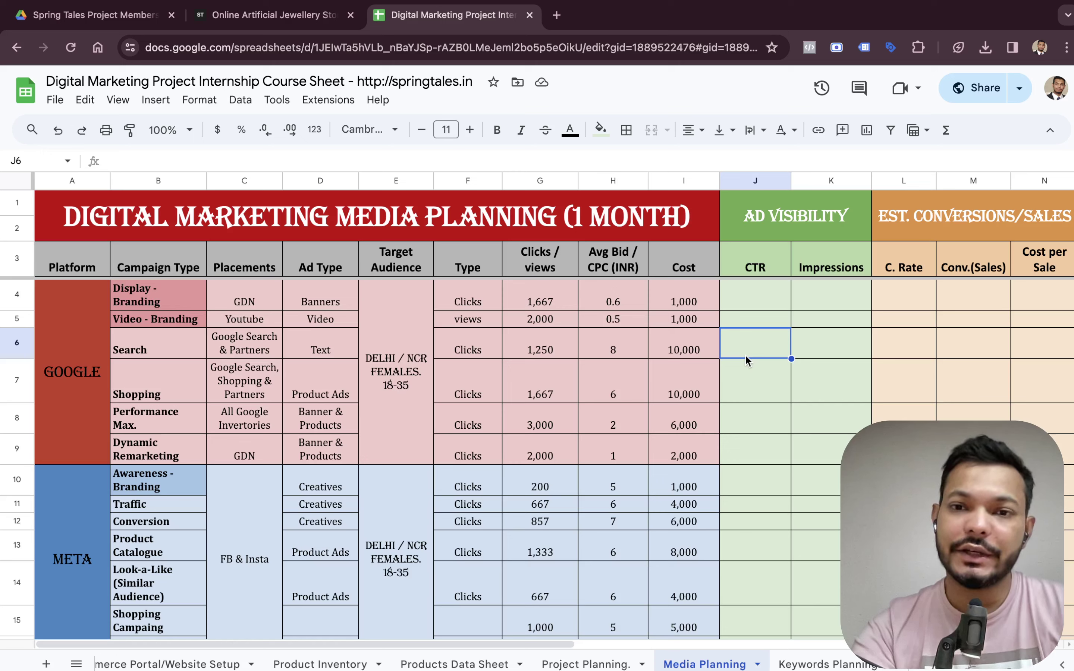
{"action": "type", "text": "6"}
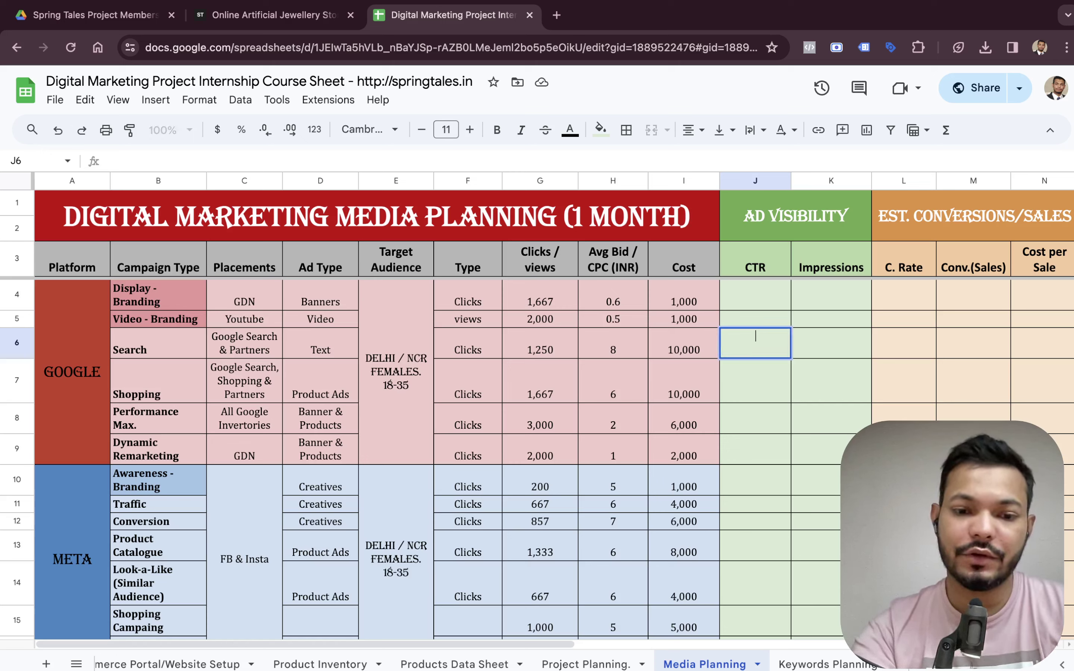
{"action": "type", "text": "%"}
{"action": "key", "text": "Tab"}
{"action": "key", "text": "Left"}
{"action": "key", "text": "Left"}
{"action": "key", "text": "Left"}
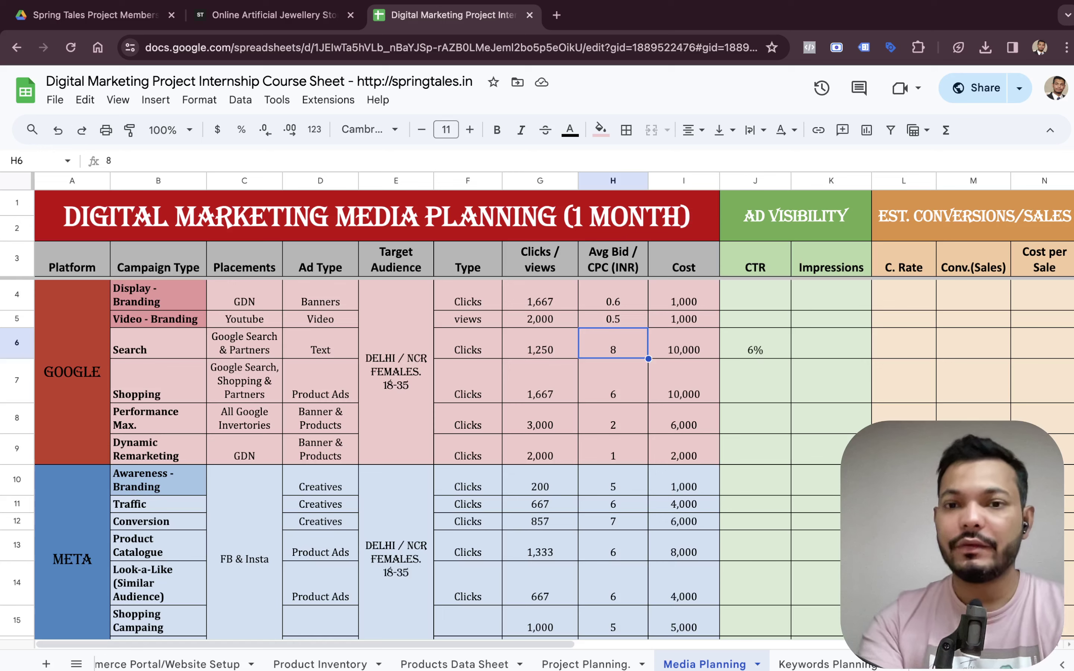
{"action": "left_click", "coordinate": [754, 343]}
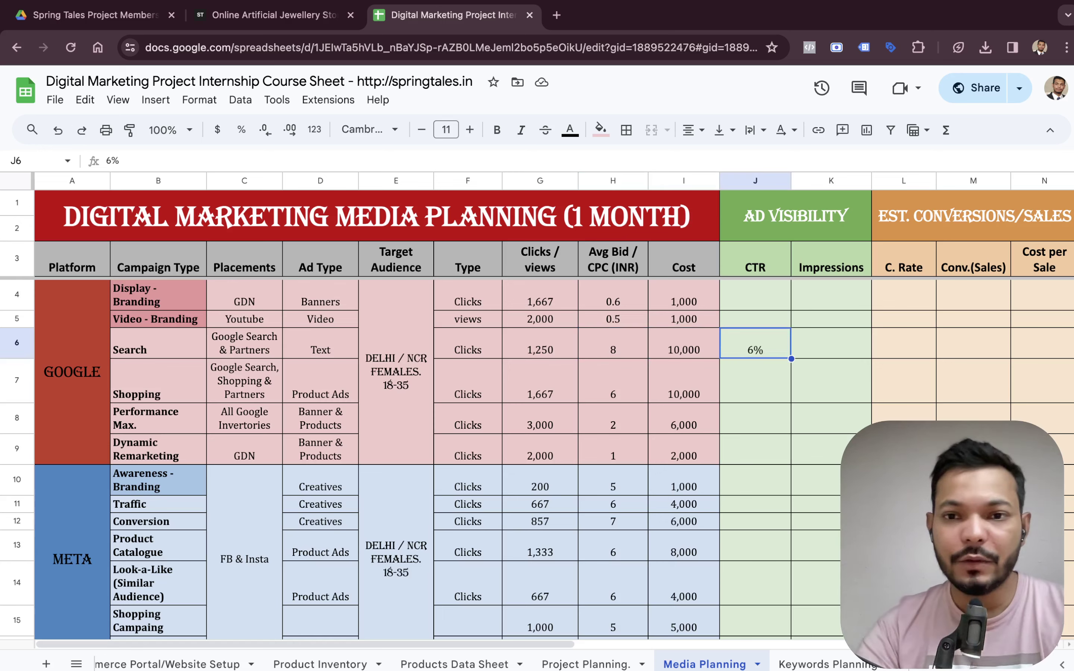
Set the CTR to 8% for Shopping, 3% for Performance Max and 2% for Dynamic Remarketing in J7:J9.
{"action": "left_click", "coordinate": [754, 380]}
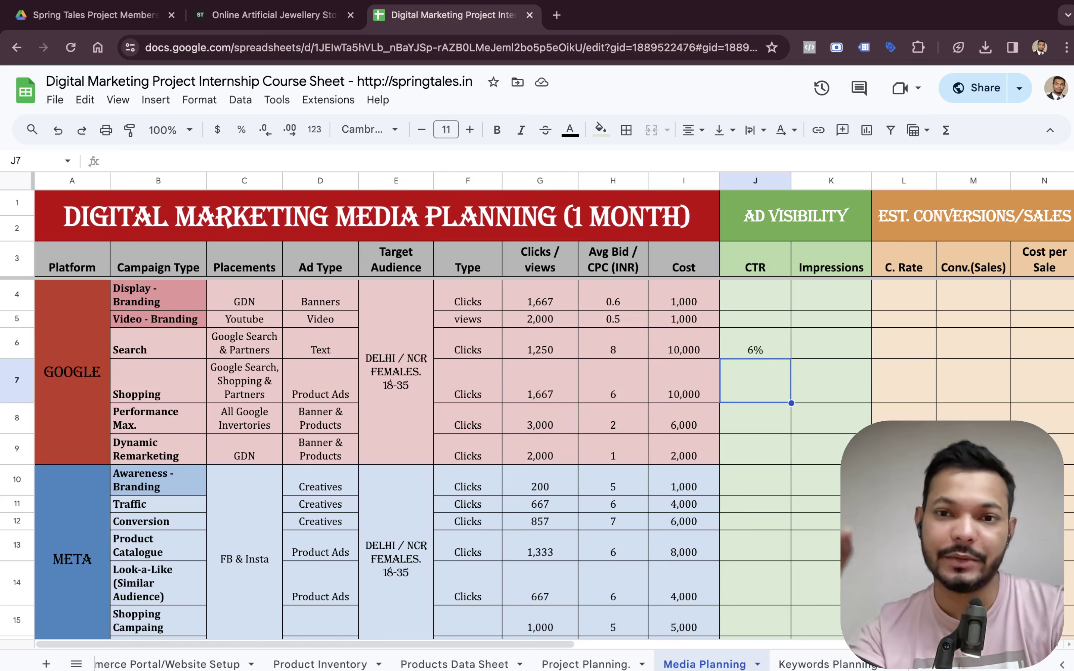
{"action": "type", "text": "8%"}
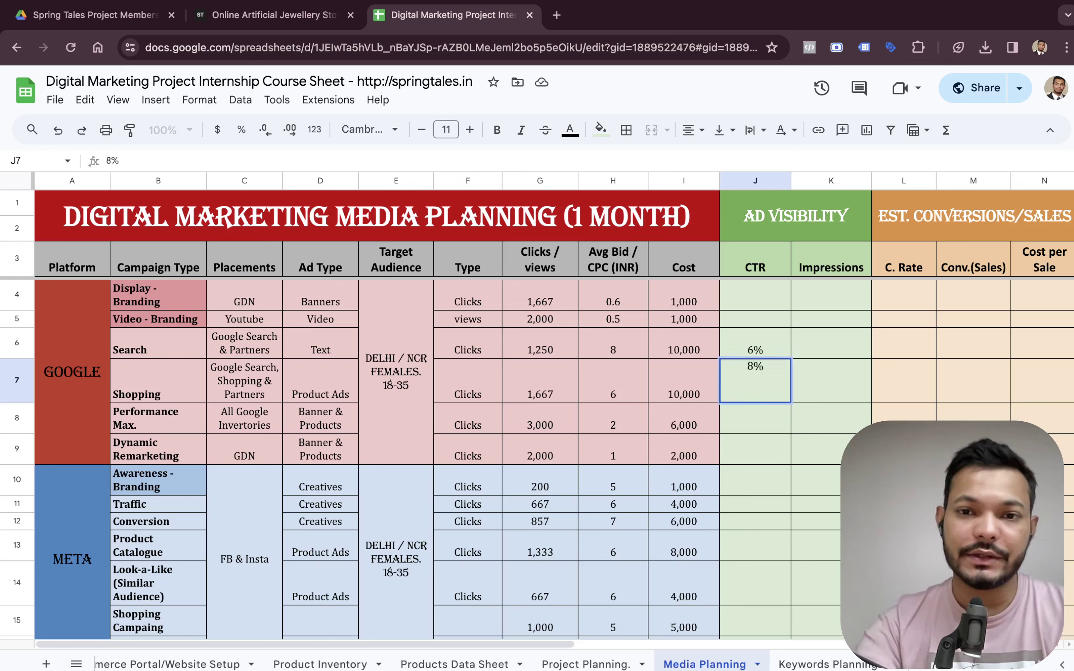
{"action": "key", "text": "Return"}
{"action": "left_click", "coordinate": [755, 417]}
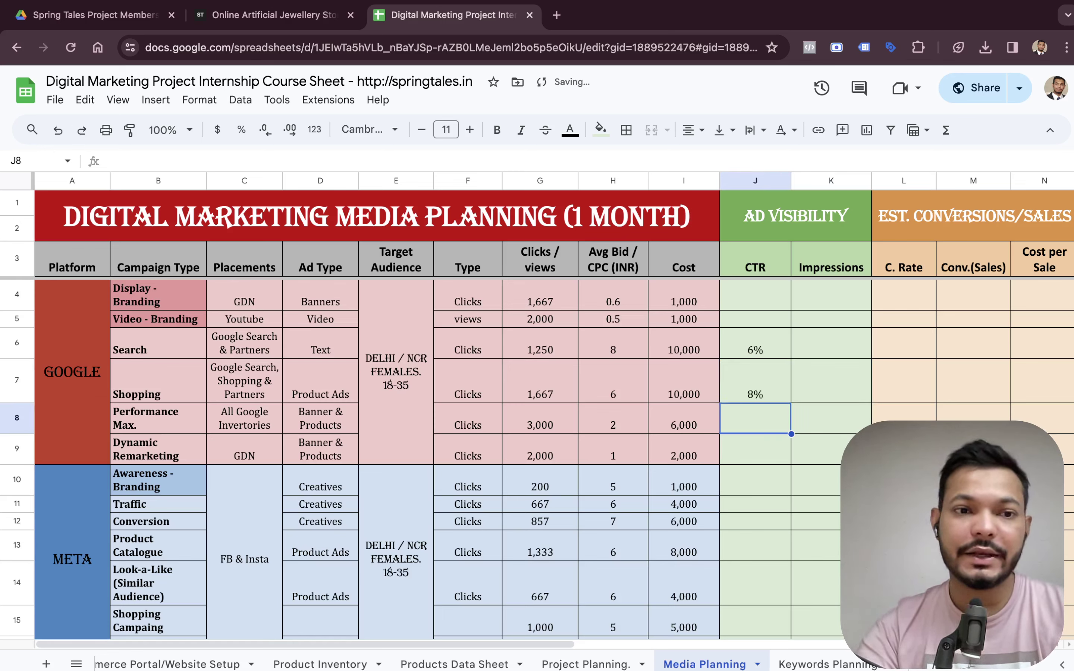
{"action": "type", "text": "3%"}
{"action": "key", "text": "Return"}
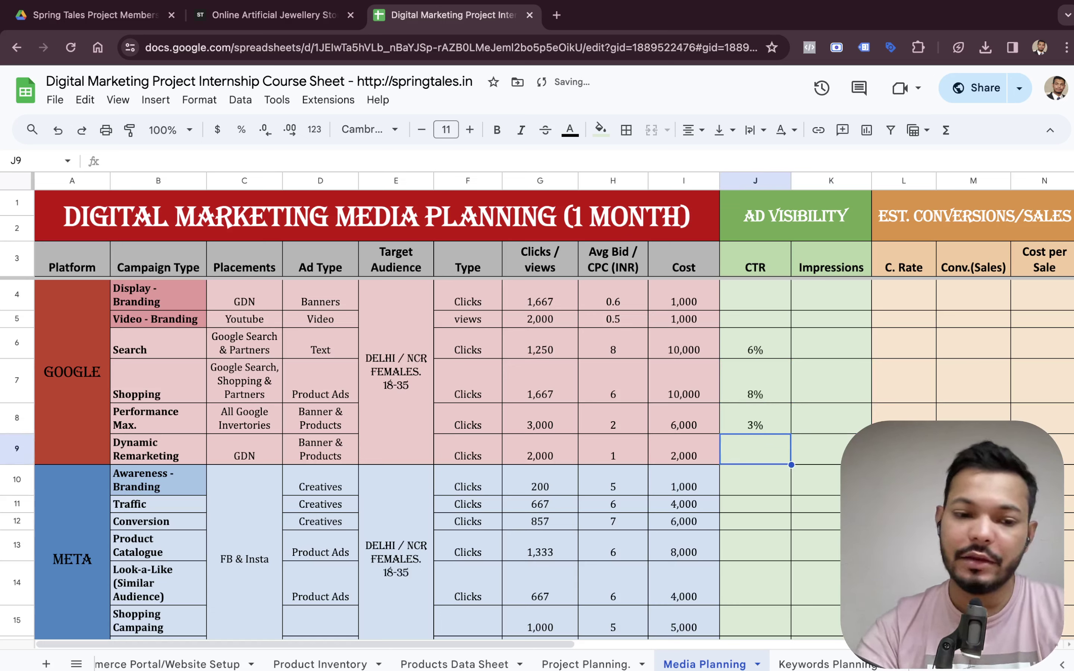
{"action": "type", "text": "2%"}
Set the Display - Branding campaign's CTR in J4 to 1%.
{"action": "key", "text": "Up"}
{"action": "key", "text": "Up"}
{"action": "key", "text": "Up"}
{"action": "key", "text": "Up"}
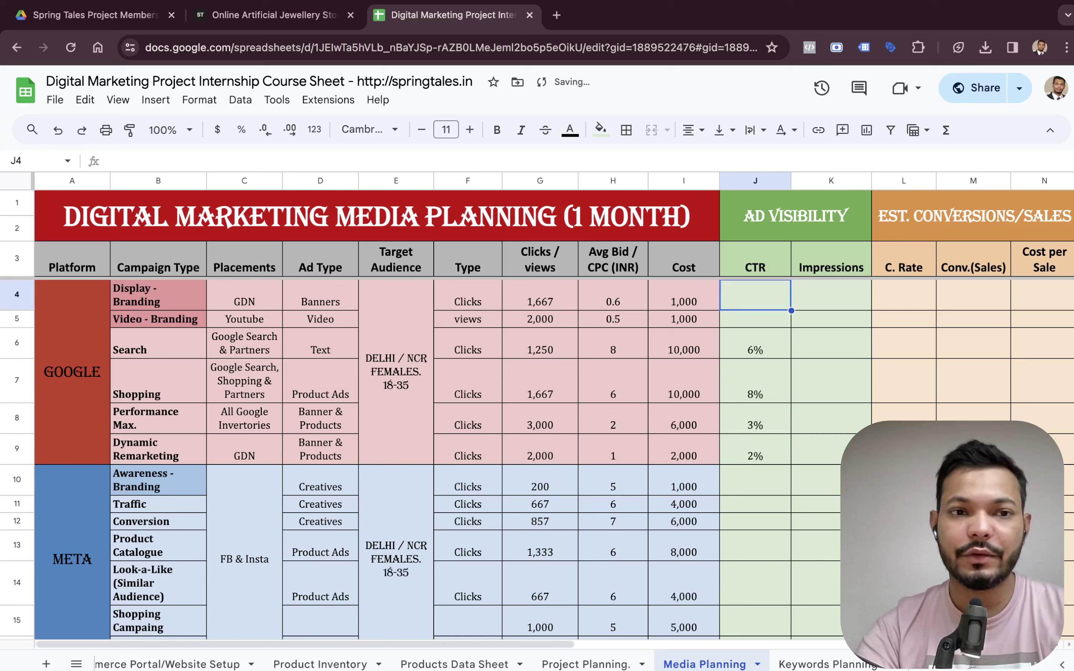
{"action": "key", "text": "Up"}
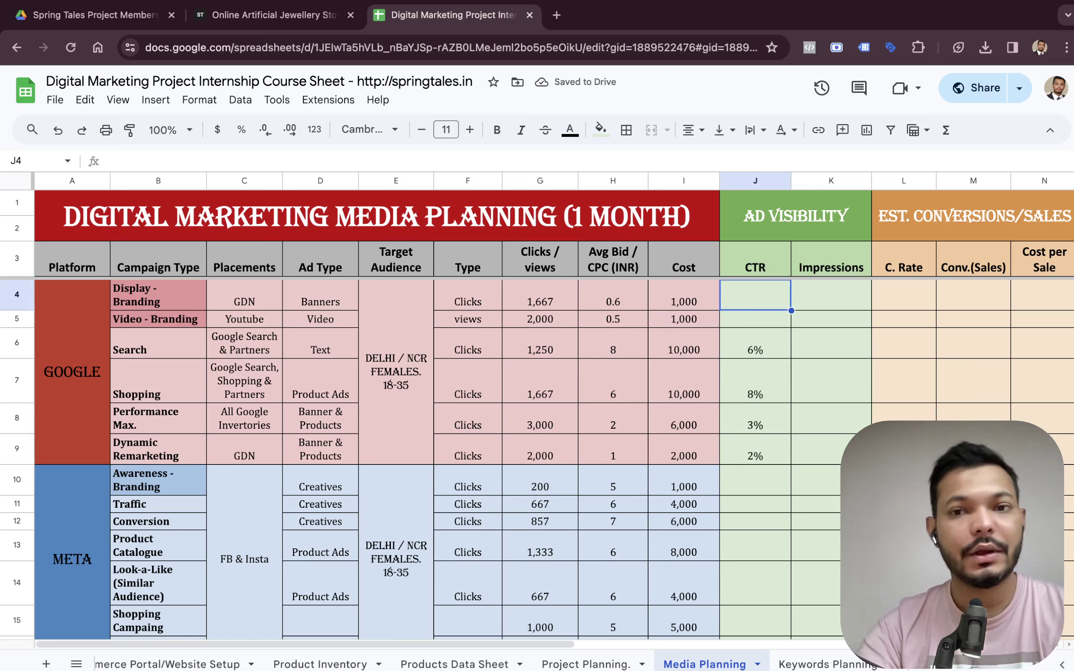
{"action": "type", "text": "1%"}
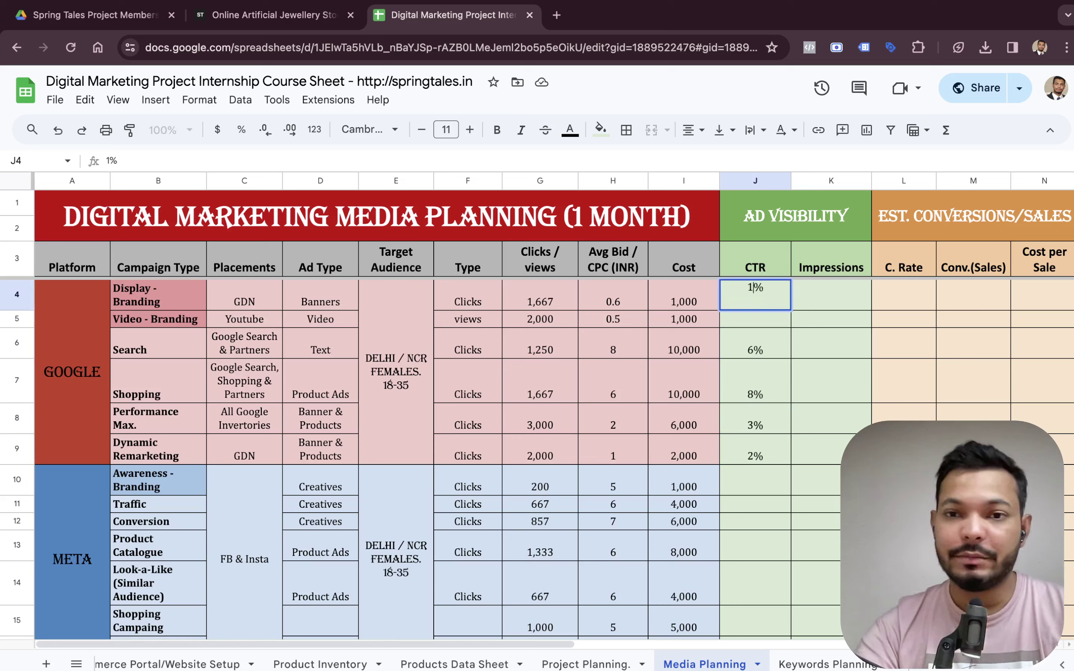
{"action": "key", "text": "Return"}
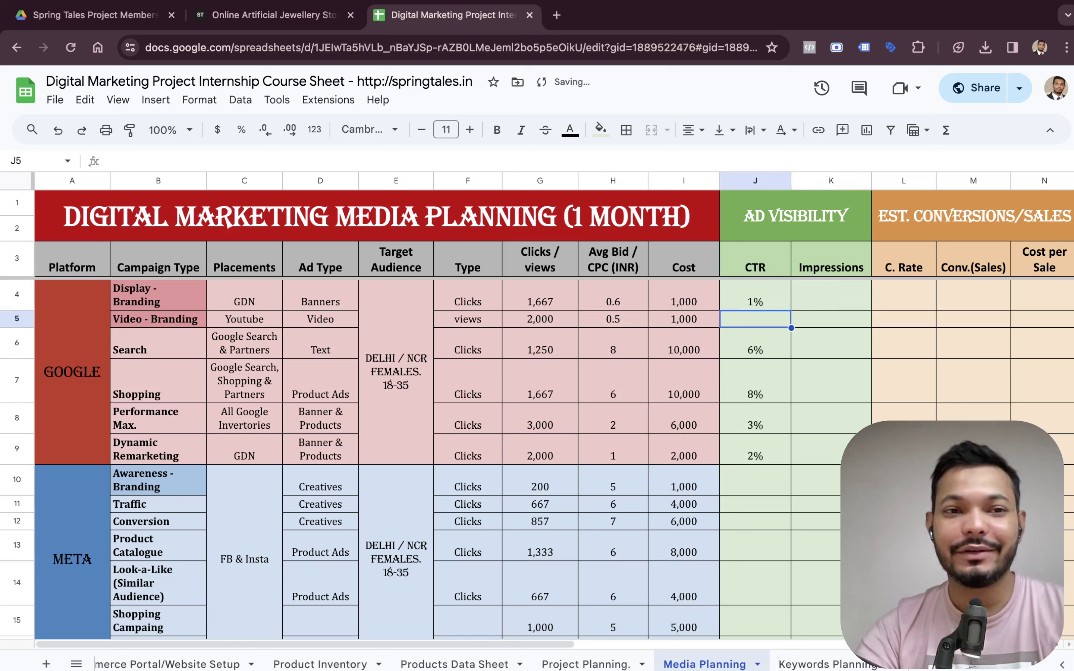
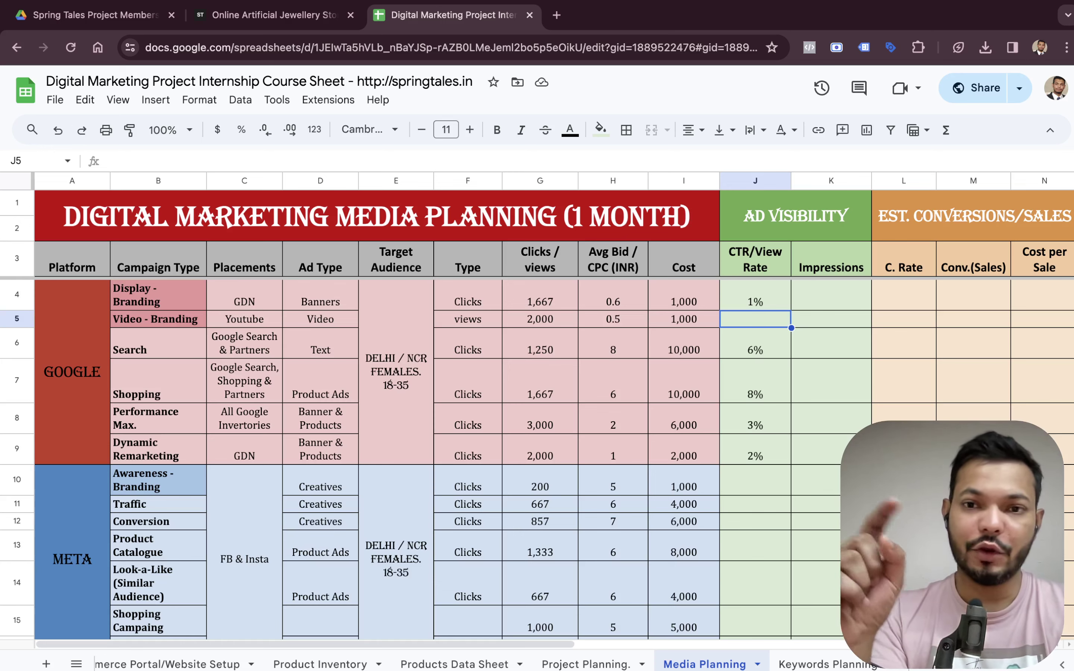
Set the Video - Branding view rate in J5 to 15%, using the whole-percent format of J4.
{"action": "type", "text": "15"}
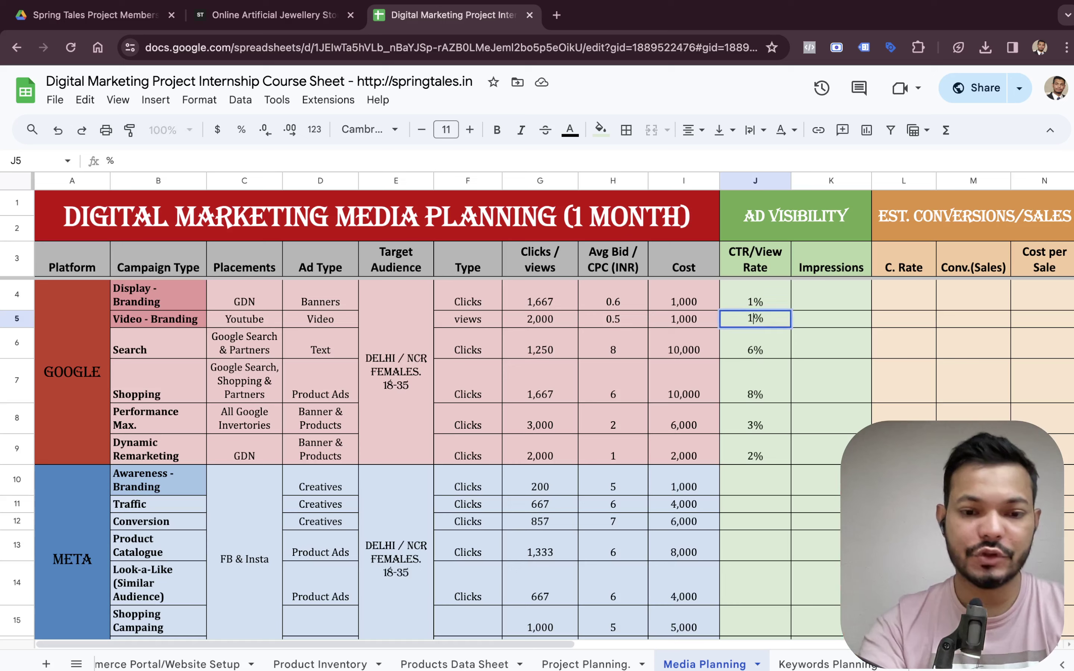
{"action": "key", "text": "Tab"}
{"action": "key", "text": "Left"}
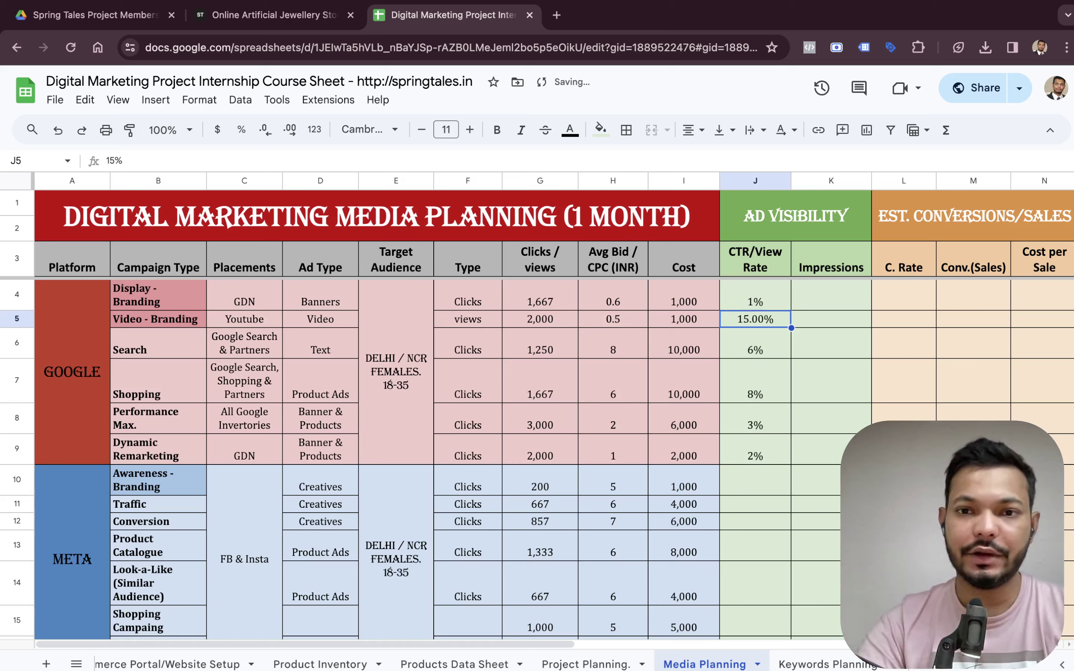
{"action": "key", "text": "Up"}
{"action": "key", "text": "Down"}
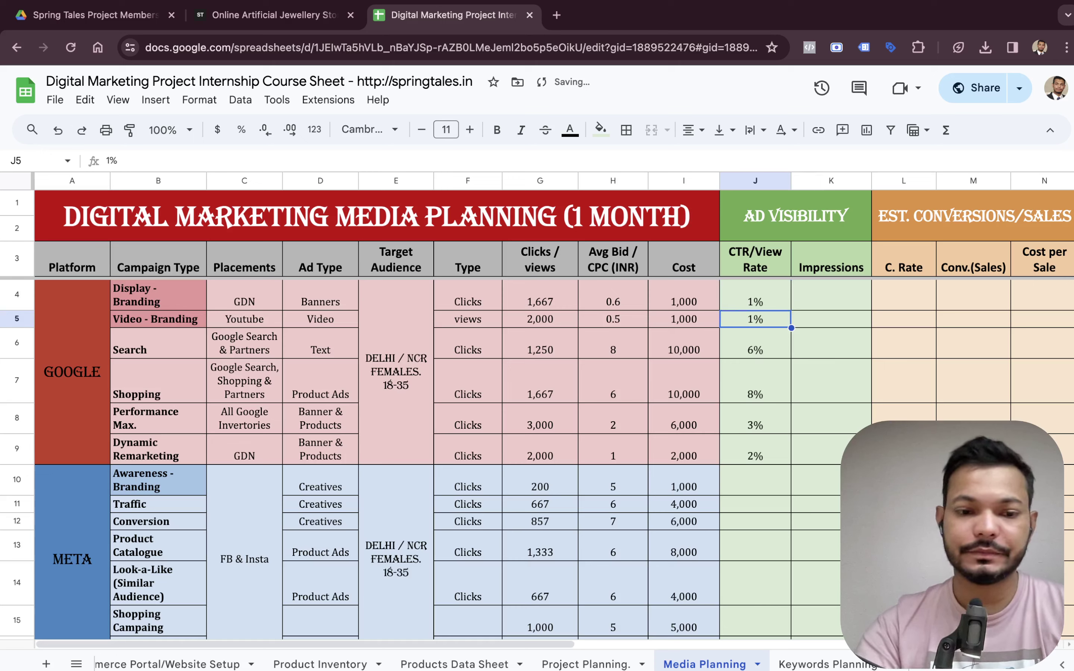
{"action": "type", "text": "15"}
{"action": "key", "text": "Tab"}
{"action": "key", "text": "Up"}
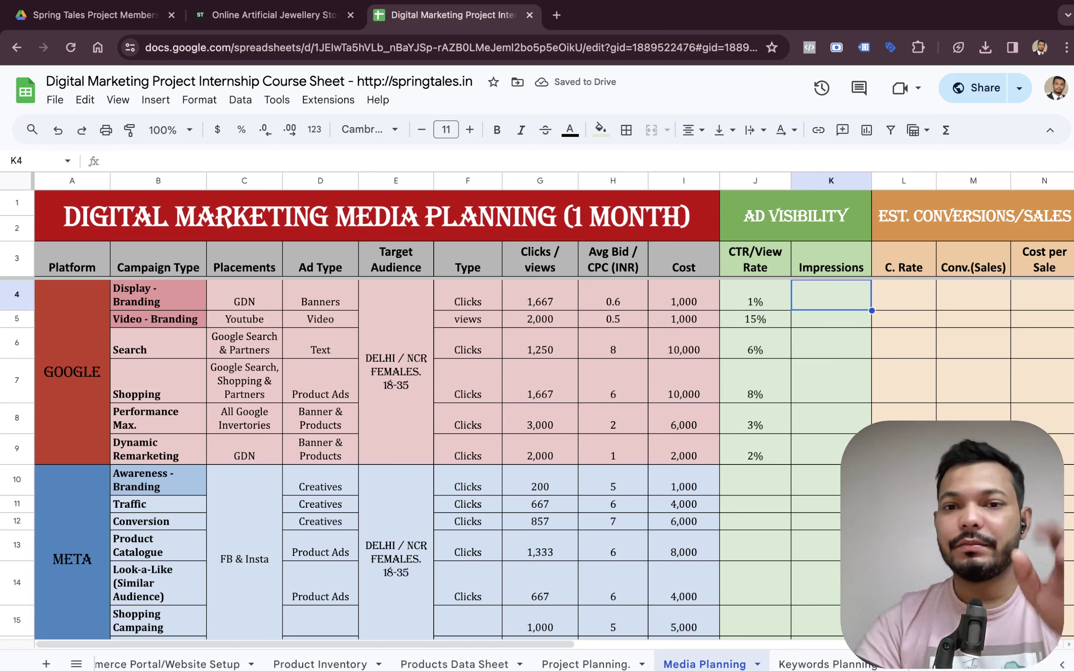
Start a CTR formula note below the totals, with CTR in H21, clicks in I21 and imp in I22.
{"action": "scroll", "coordinate": [671, 359], "scroll_direction": "down", "scroll_amount": 6}
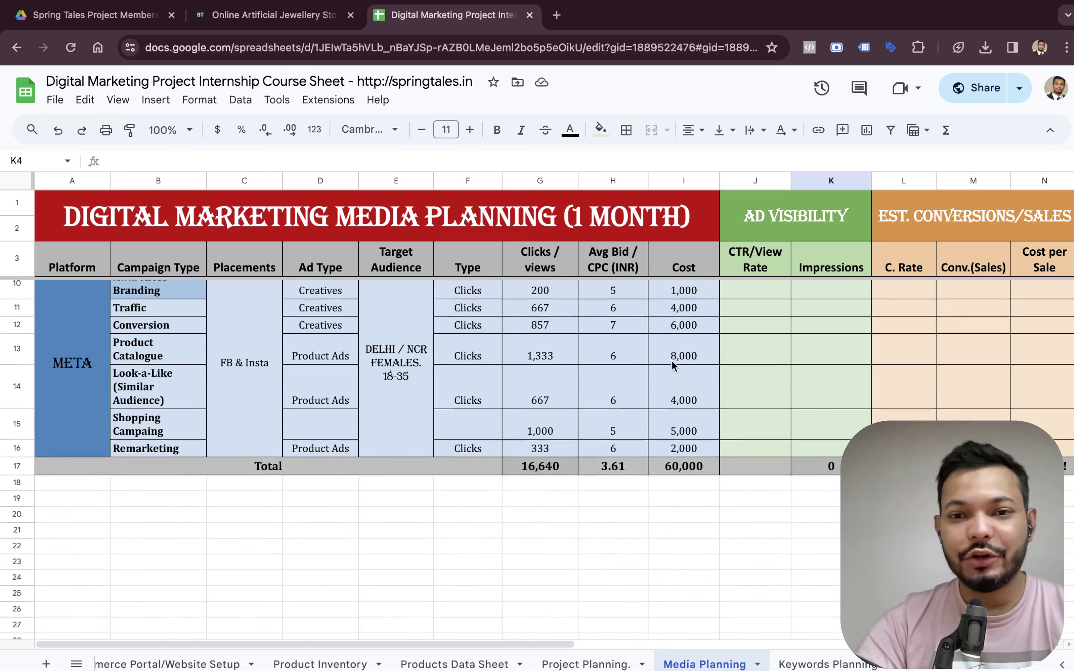
{"action": "left_click", "coordinate": [581, 480]}
{"action": "type", "text": "C"}
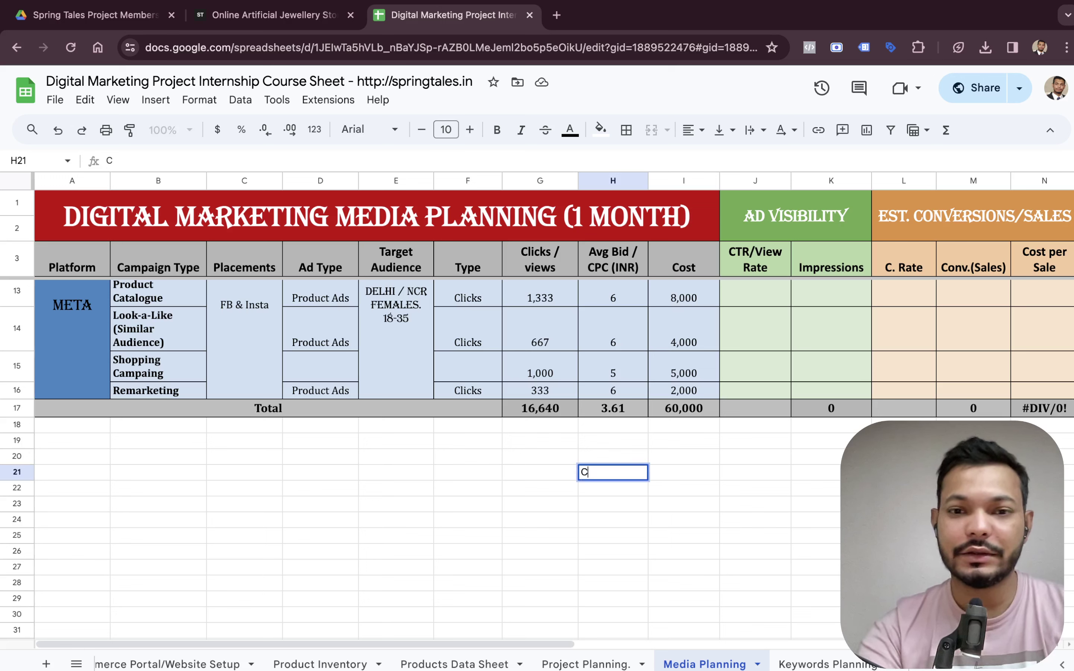
{"action": "type", "text": "TR"}
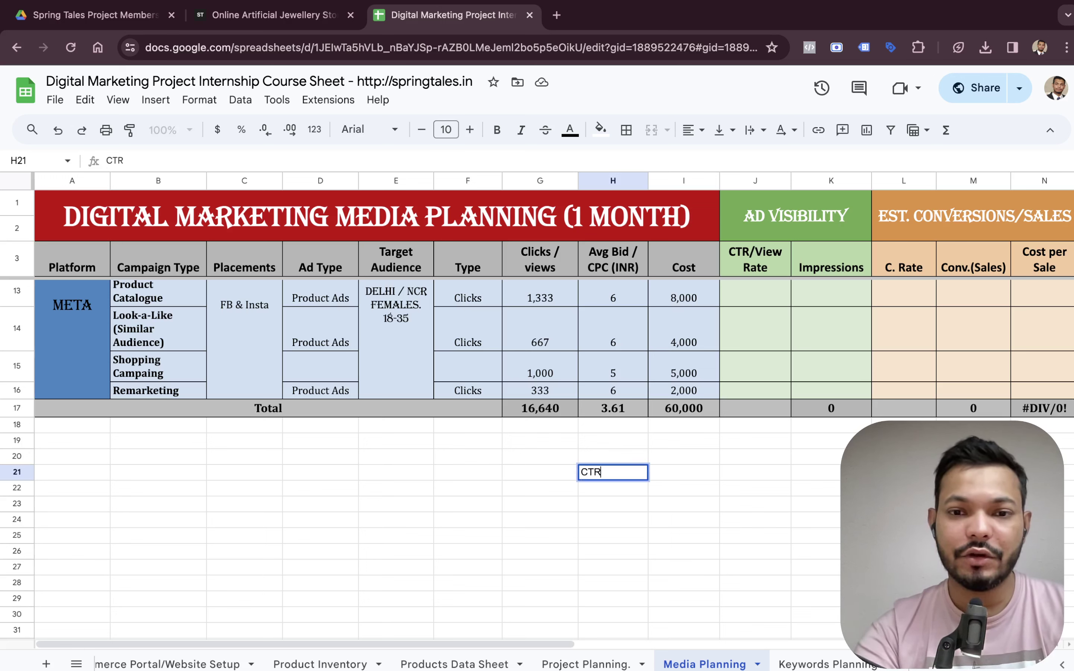
{"action": "key", "text": "Left"}
{"action": "key", "text": "Right"}
{"action": "left_click", "coordinate": [684, 473]}
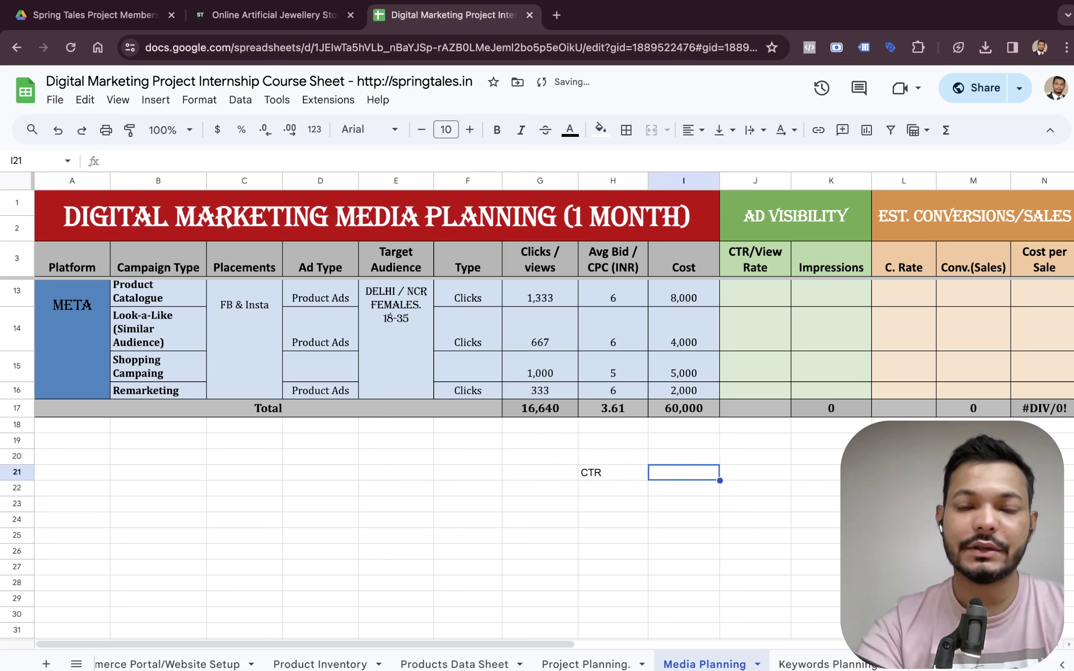
{"action": "type", "text": "click"}
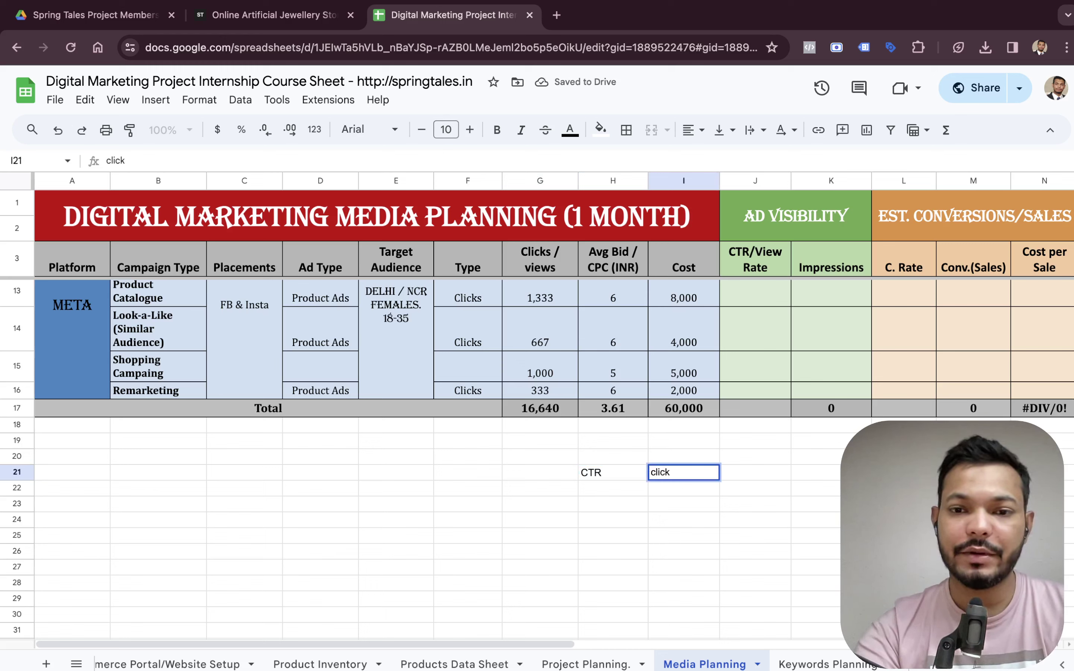
{"action": "type", "text": "s"}
{"action": "key", "text": "Return"}
{"action": "type", "text": "imp"}
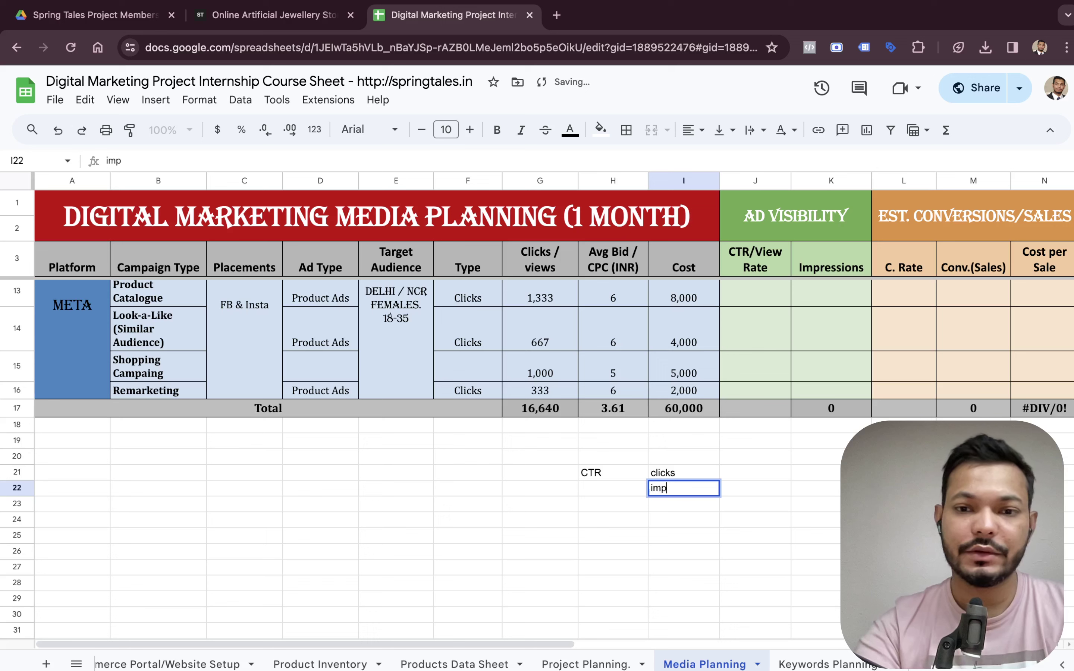
Enter 100 in J21 beside the clicks label of the CTR note.
{"action": "key", "text": "Tab"}
{"action": "key", "text": "Up"}
{"action": "type", "text": "10"}
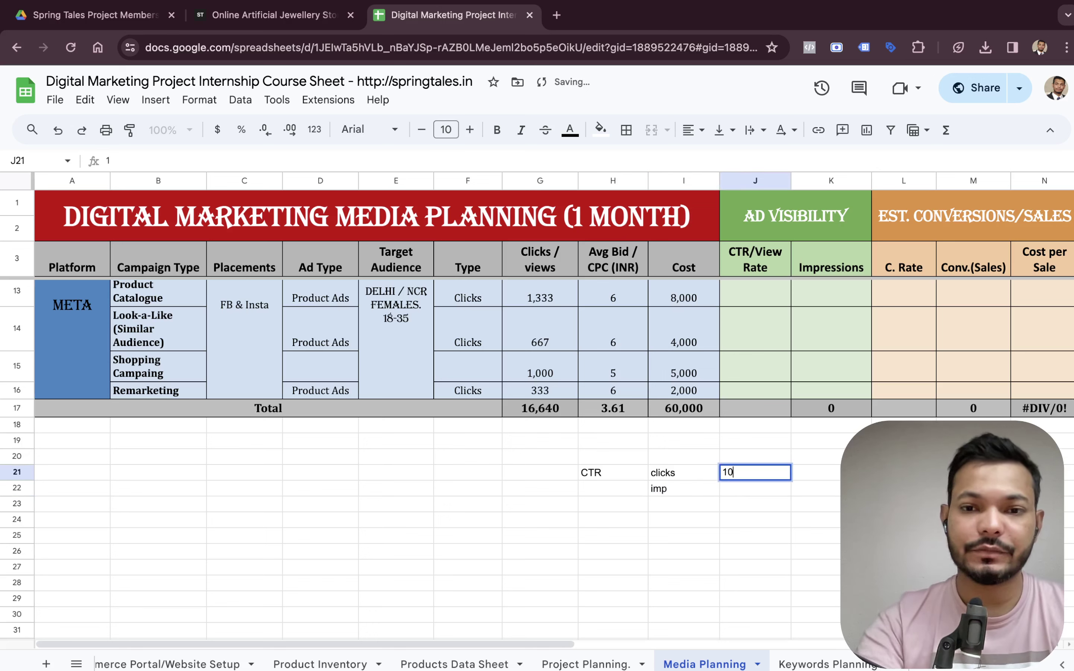
{"action": "type", "text": "0"}
{"action": "key", "text": "Tab"}
{"action": "key", "text": "Left"}
{"action": "key", "text": "Left"}
{"action": "key", "text": "Left"}
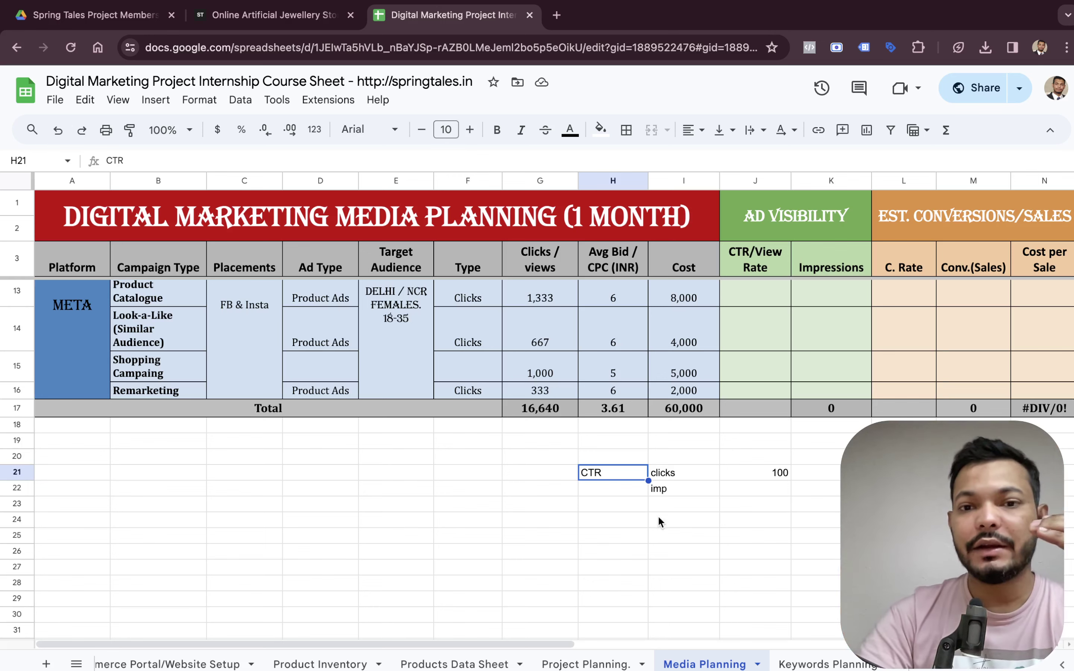
{"action": "left_click", "coordinate": [690, 477]}
{"action": "left_click", "coordinate": [691, 493]}
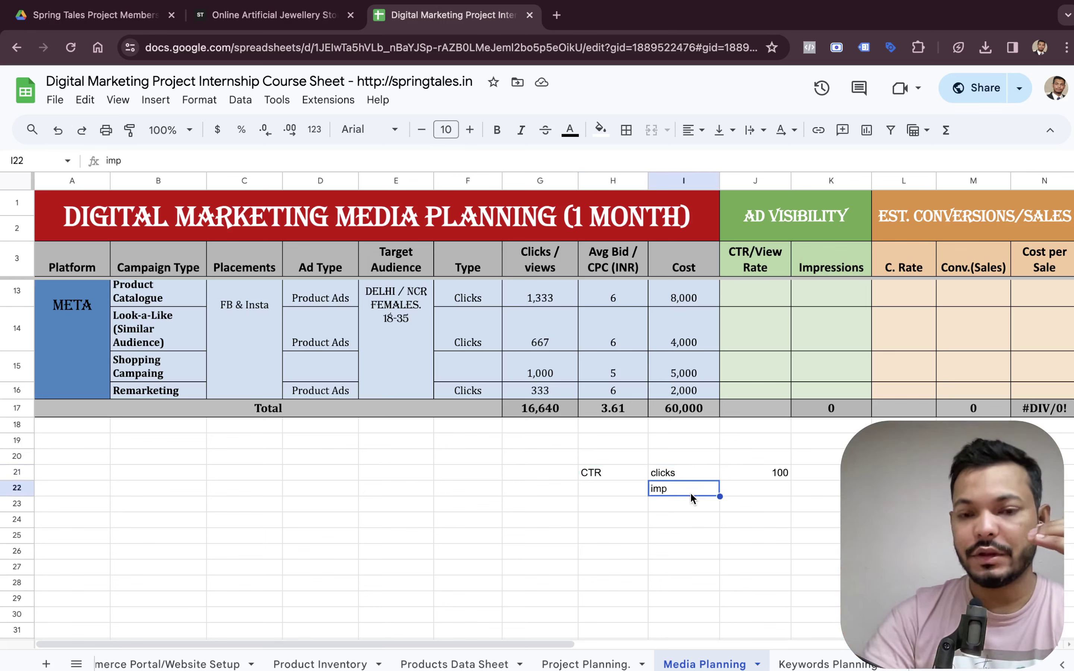
{"action": "key", "text": "Up"}
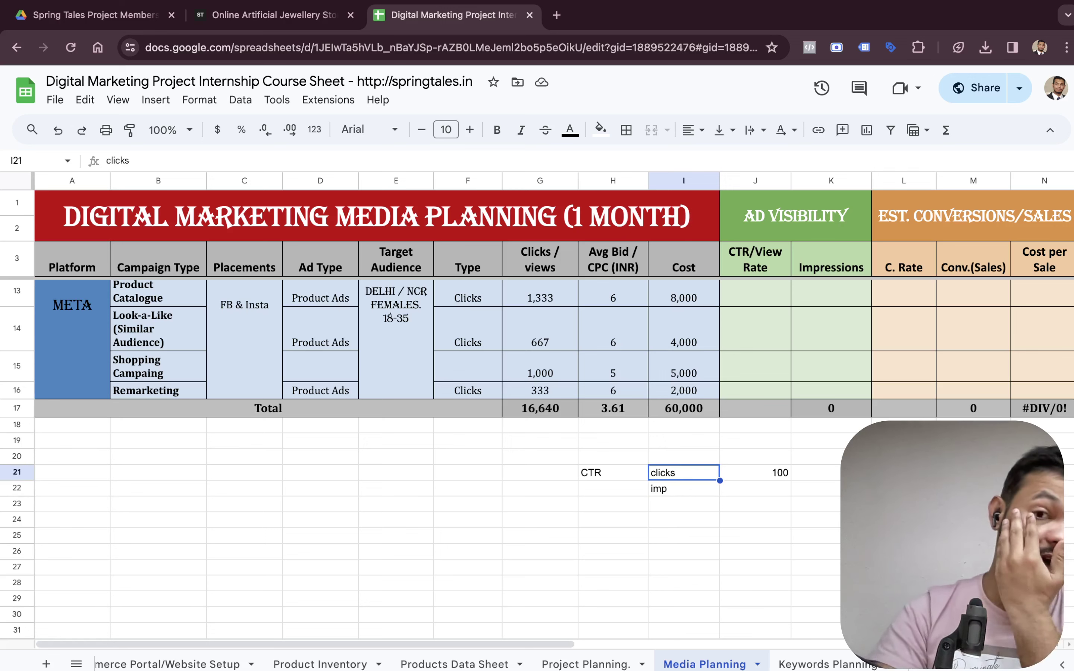
{"action": "key", "text": "Right"}
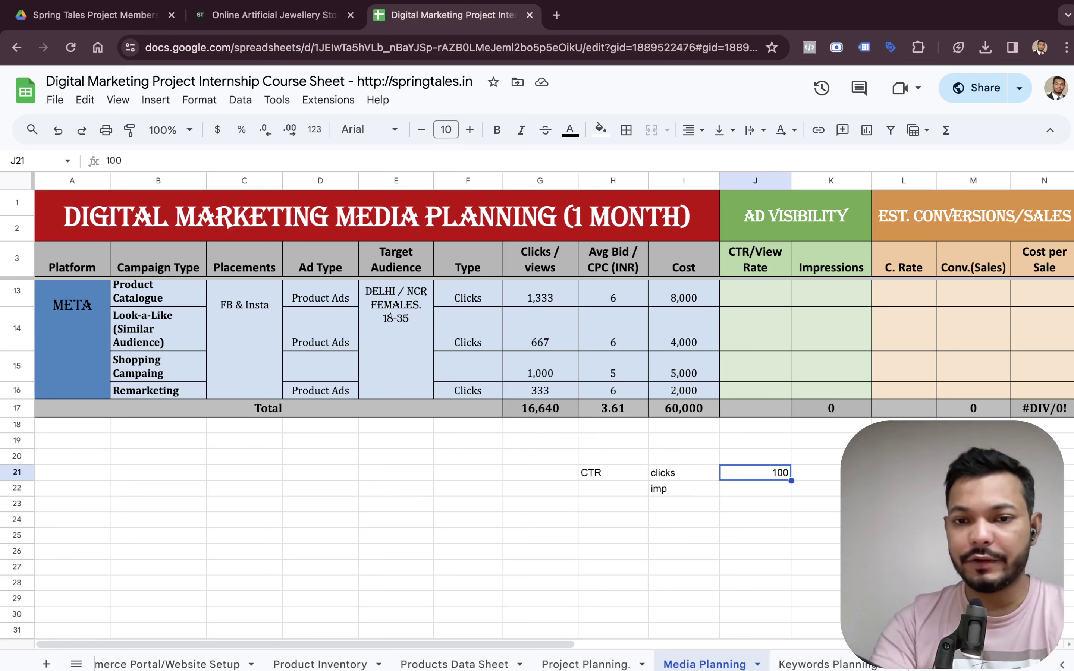
Add an impressions formula note below the CTR one, with imp in H24, clicks in I24 and ctr in I25.
{"action": "key", "text": "Left"}
{"action": "key", "text": "Left"}
{"action": "key", "text": "Down"}
{"action": "key", "text": "Down"}
{"action": "key", "text": "Down"}
{"action": "type", "text": "imp"}
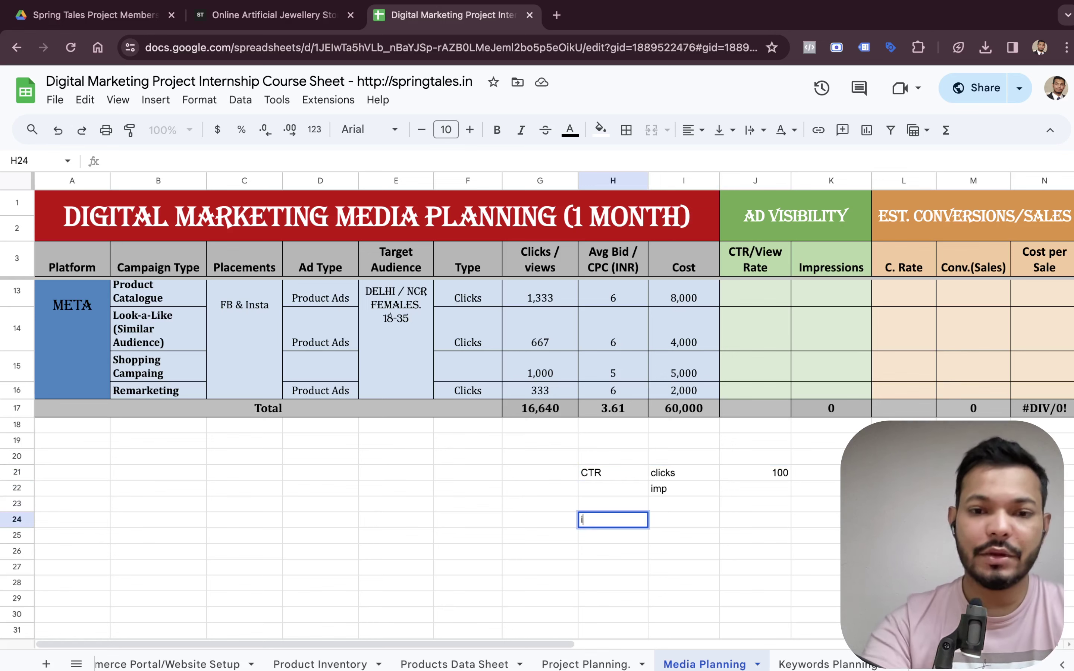
{"action": "key", "text": "Tab"}
{"action": "type", "text": "clicks"}
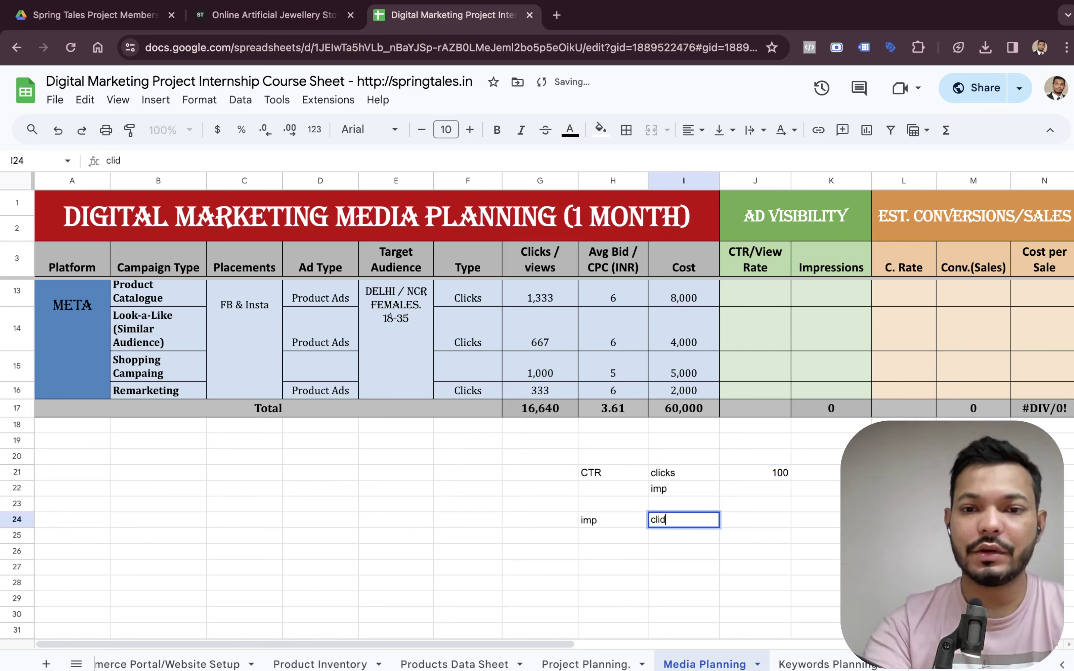
{"action": "key", "text": "Tab"}
{"action": "left_click", "coordinate": [684, 536]}
{"action": "type", "text": "ctr"}
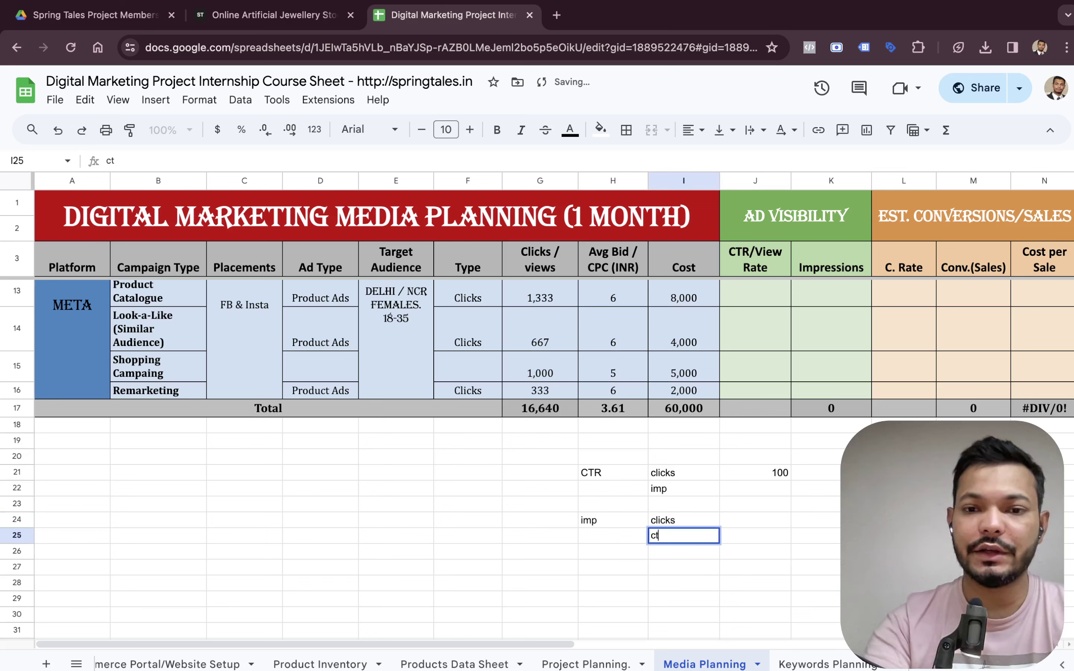
Enter 100 in J24 beside the clicks label of the impressions note.
{"action": "key", "text": "Tab"}
{"action": "left_click", "coordinate": [755, 520]}
{"action": "type", "text": "100"}
{"action": "key", "text": "Tab"}
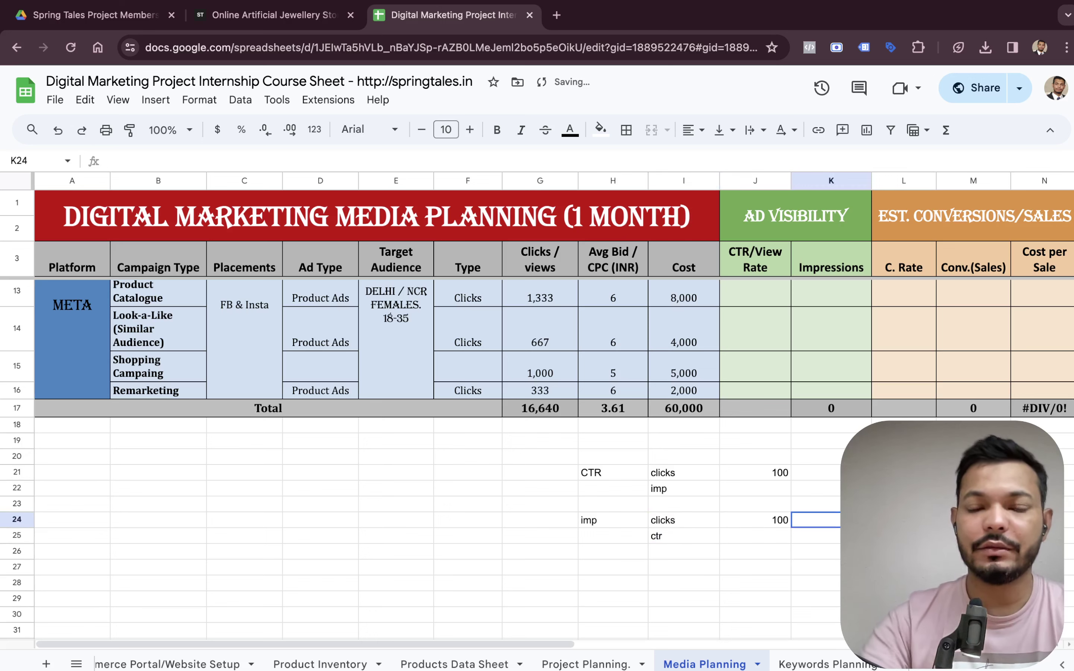
Review the CTR/View Rate column and the parts of the impressions note in H24:I25.
{"action": "scroll", "coordinate": [693, 530], "scroll_direction": "up", "scroll_amount": 5}
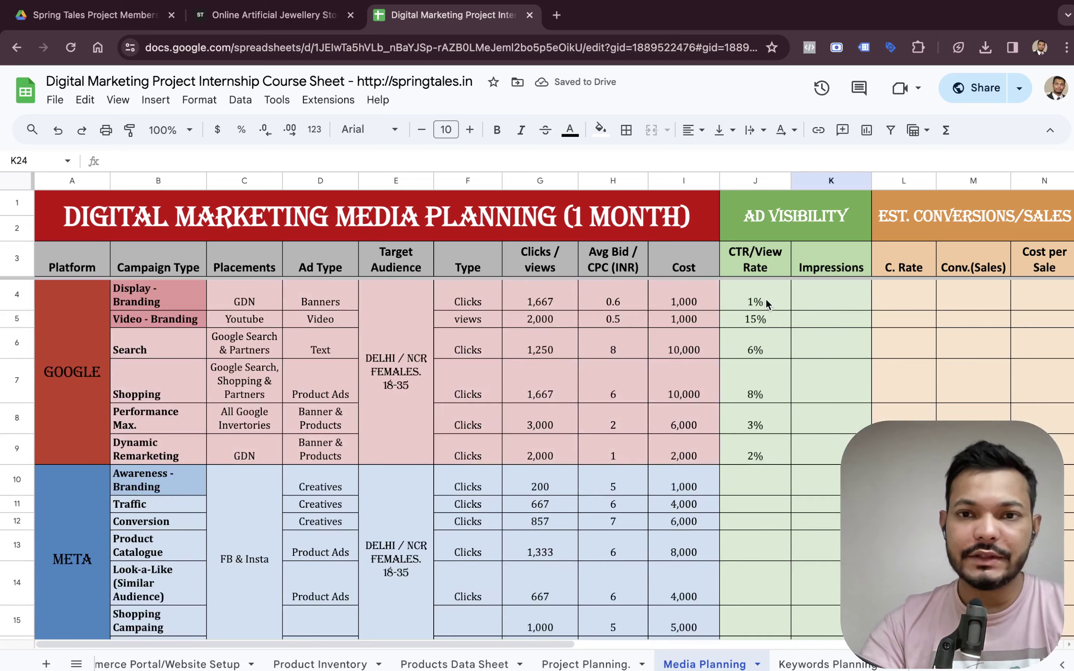
{"action": "scroll", "coordinate": [758, 422], "scroll_direction": "down", "scroll_amount": 5}
{"action": "left_click", "coordinate": [627, 387]}
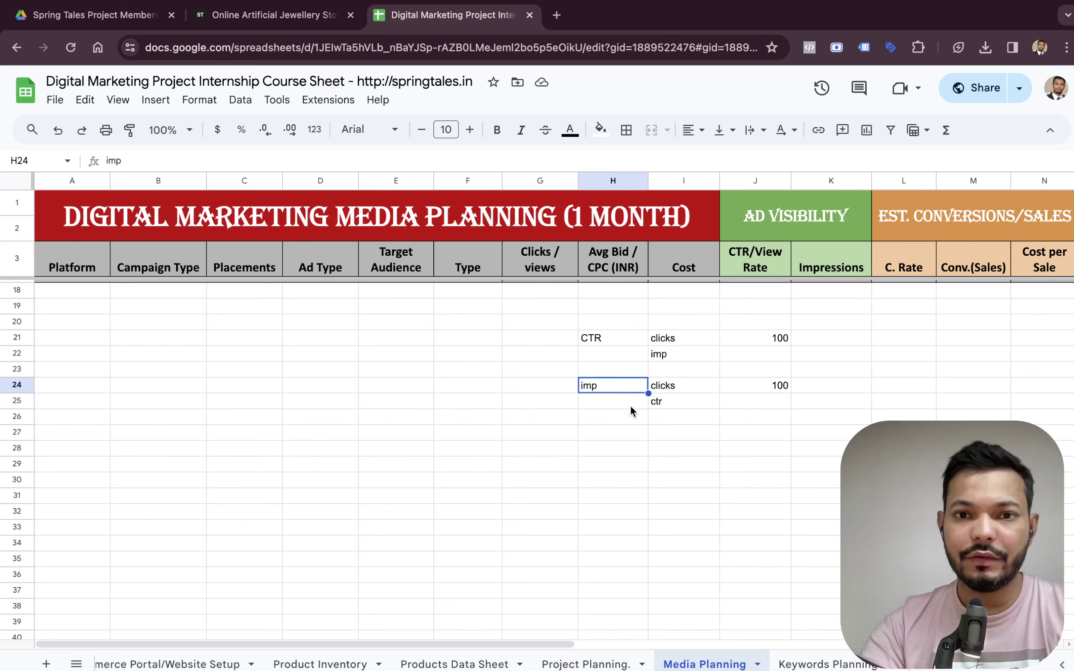
{"action": "left_click", "coordinate": [664, 415]}
{"action": "left_click", "coordinate": [668, 387]}
{"action": "left_click", "coordinate": [672, 400]}
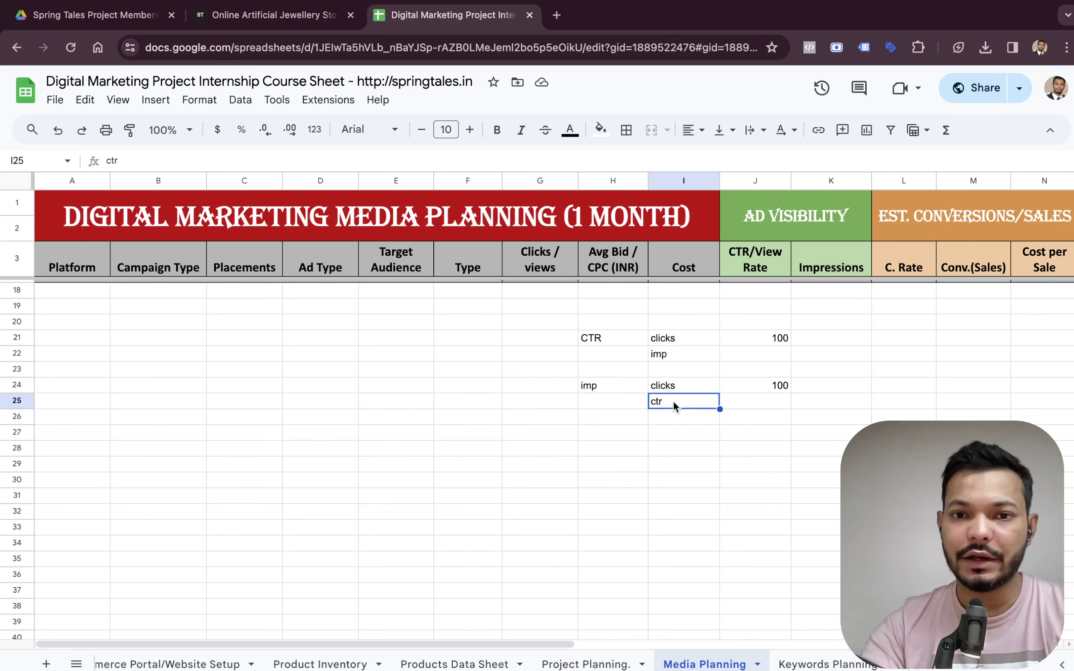
{"action": "left_click", "coordinate": [618, 387]}
Calculate the Display - Branding impressions in K4 with the formula =G4/J4.
{"action": "scroll", "coordinate": [679, 409], "scroll_direction": "up", "scroll_amount": 5}
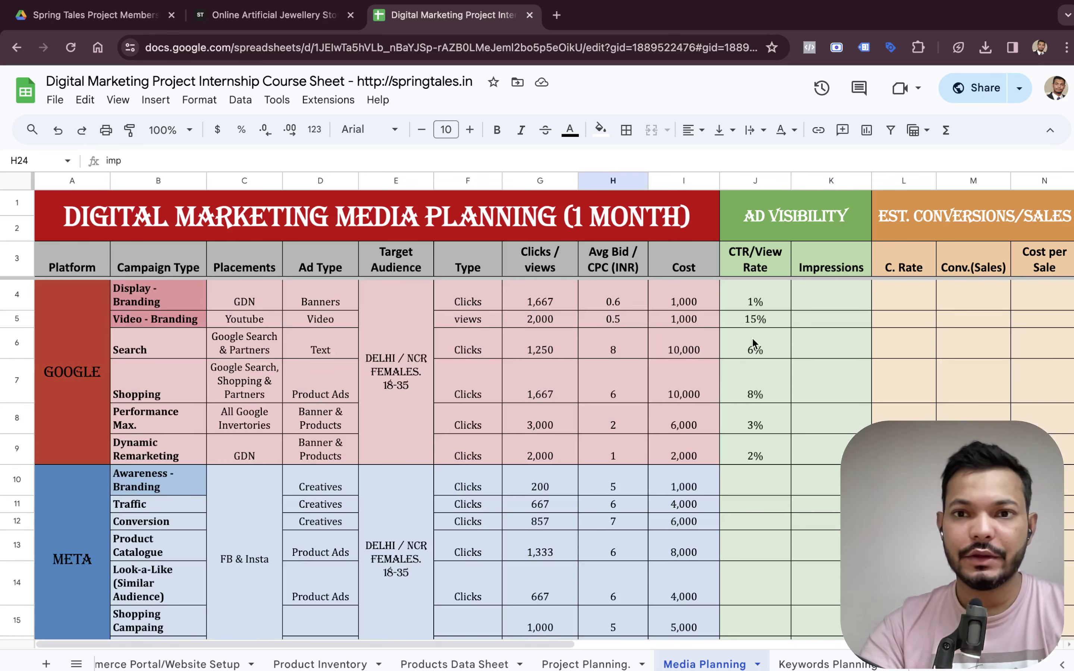
{"action": "left_click", "coordinate": [817, 302]}
{"action": "type", "text": "="}
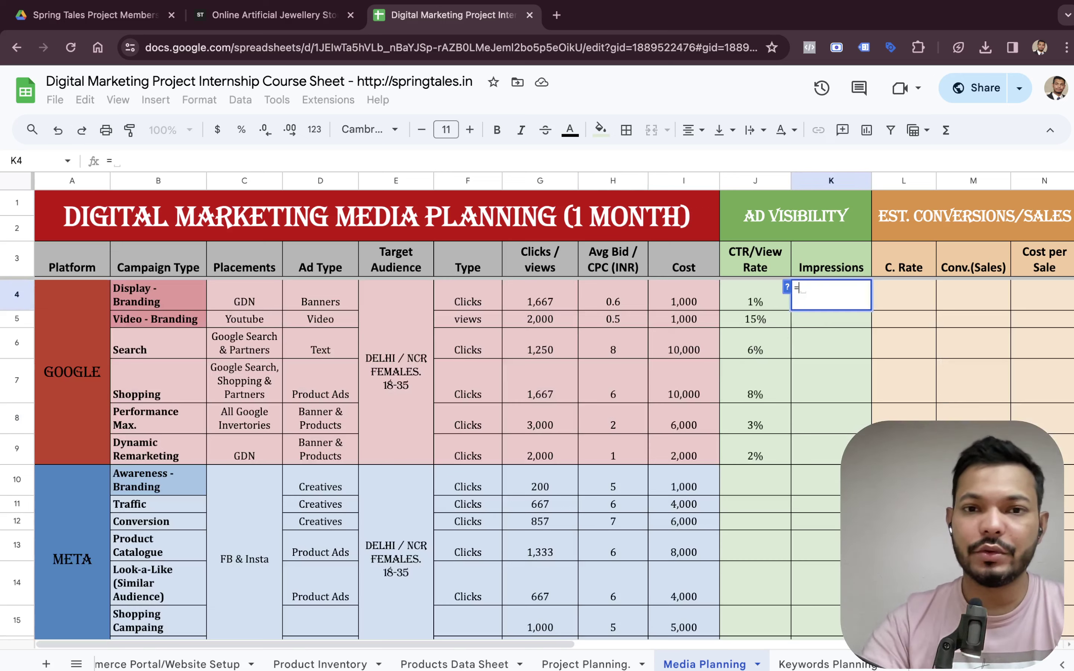
{"action": "key", "text": "Left"}
{"action": "key", "text": "Left"}
{"action": "key", "text": "Left"}
{"action": "key", "text": "Left"}
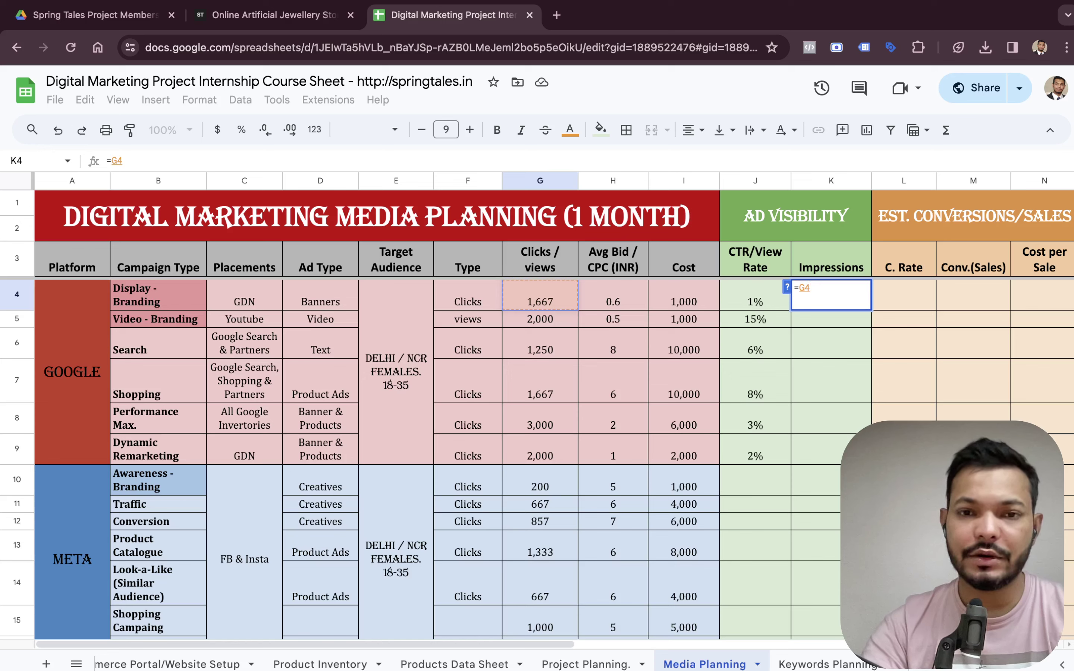
{"action": "type", "text": "/"}
{"action": "key", "text": "Left"}
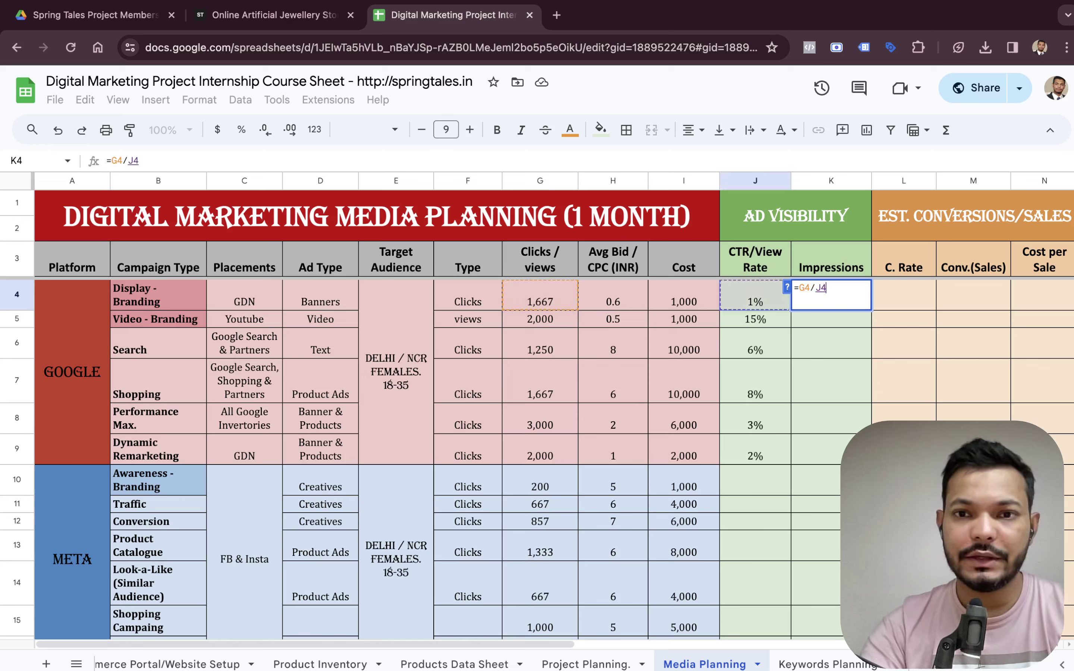
{"action": "key", "text": "Return"}
Check the impressions formula in K4 and the rate in J4 against the formula notes below the totals.
{"action": "left_click", "coordinate": [831, 301]}
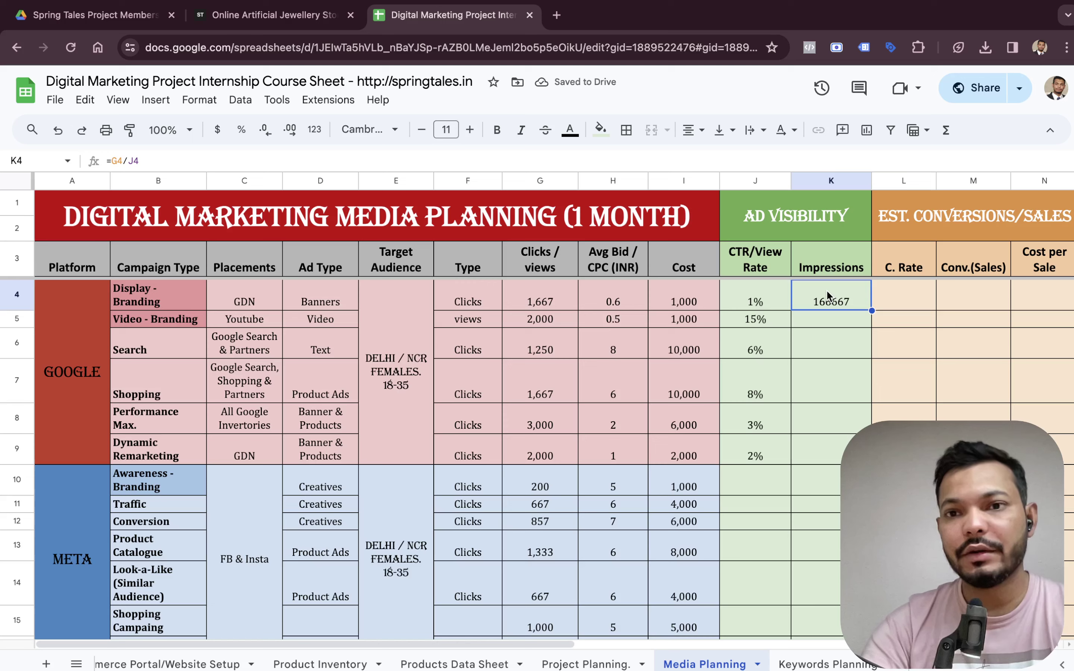
{"action": "left_click", "coordinate": [762, 289]}
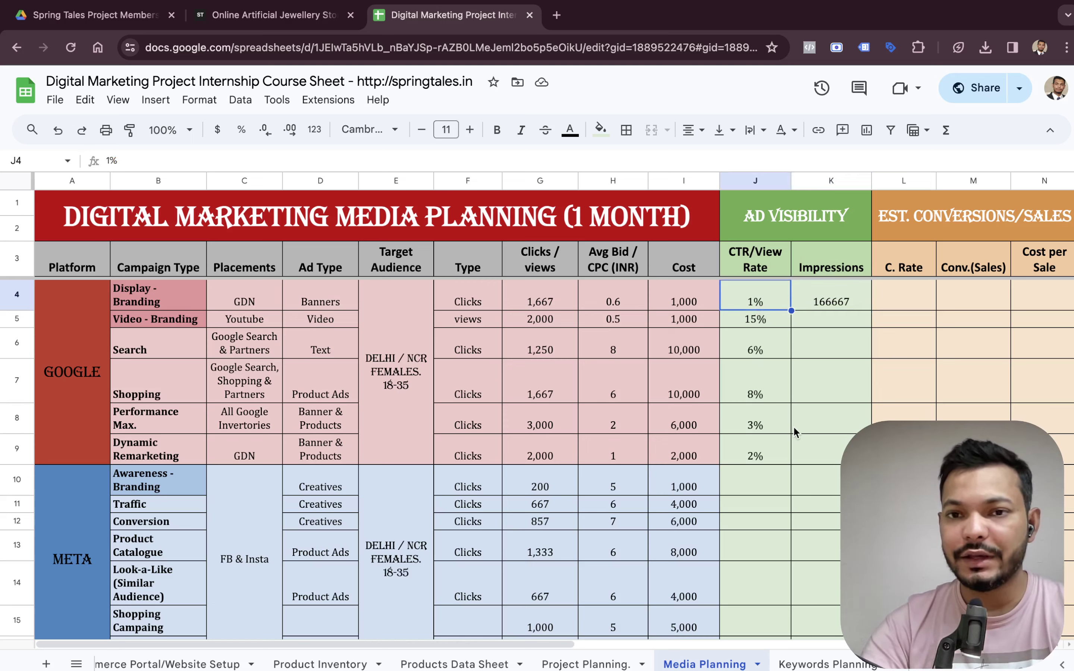
{"action": "scroll", "coordinate": [793, 426], "scroll_direction": "down", "scroll_amount": 5}
{"action": "left_click", "coordinate": [682, 471]}
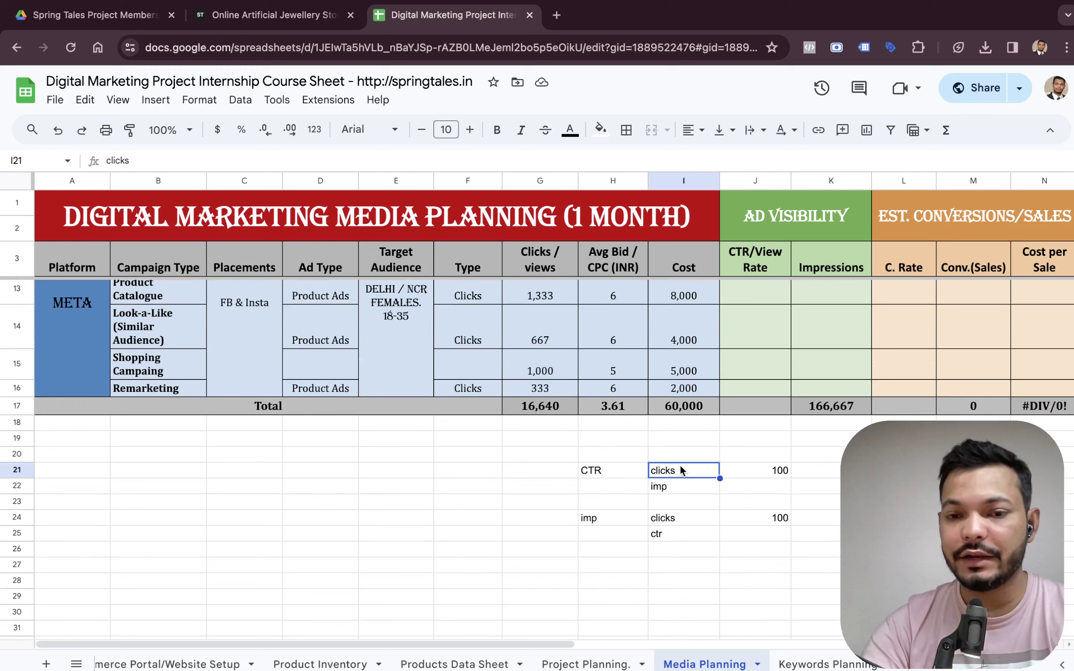
{"action": "left_click", "coordinate": [671, 536]}
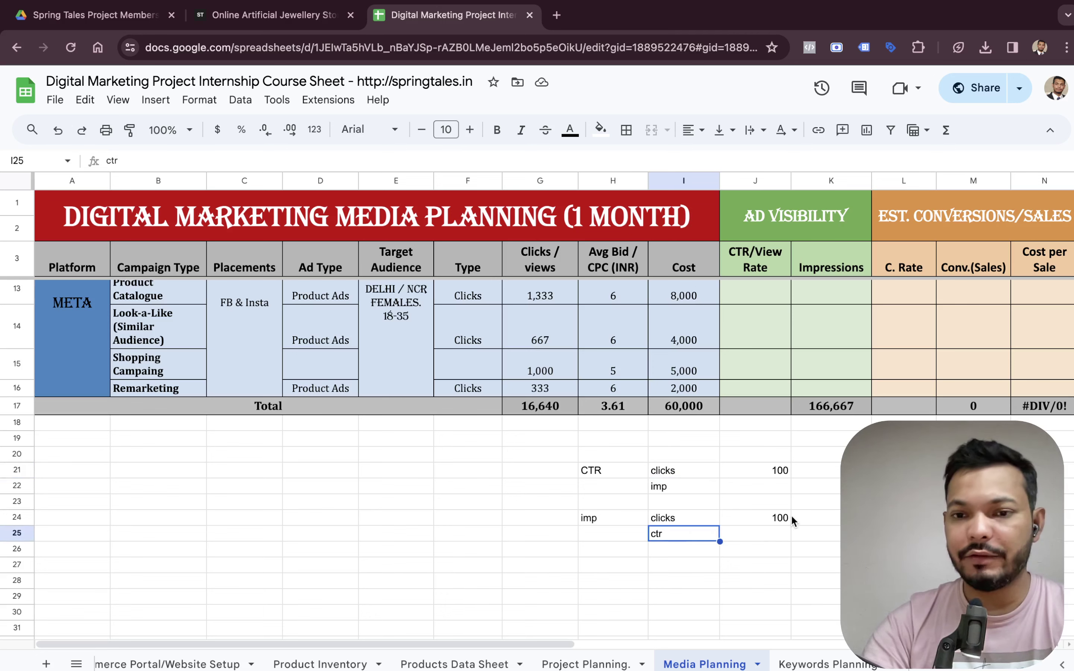
{"action": "scroll", "coordinate": [792, 517], "scroll_direction": "up", "scroll_amount": 5}
Copy the impressions formula from K4 to the remaining Google campaigns in K5:K9.
{"action": "left_click", "coordinate": [834, 294]}
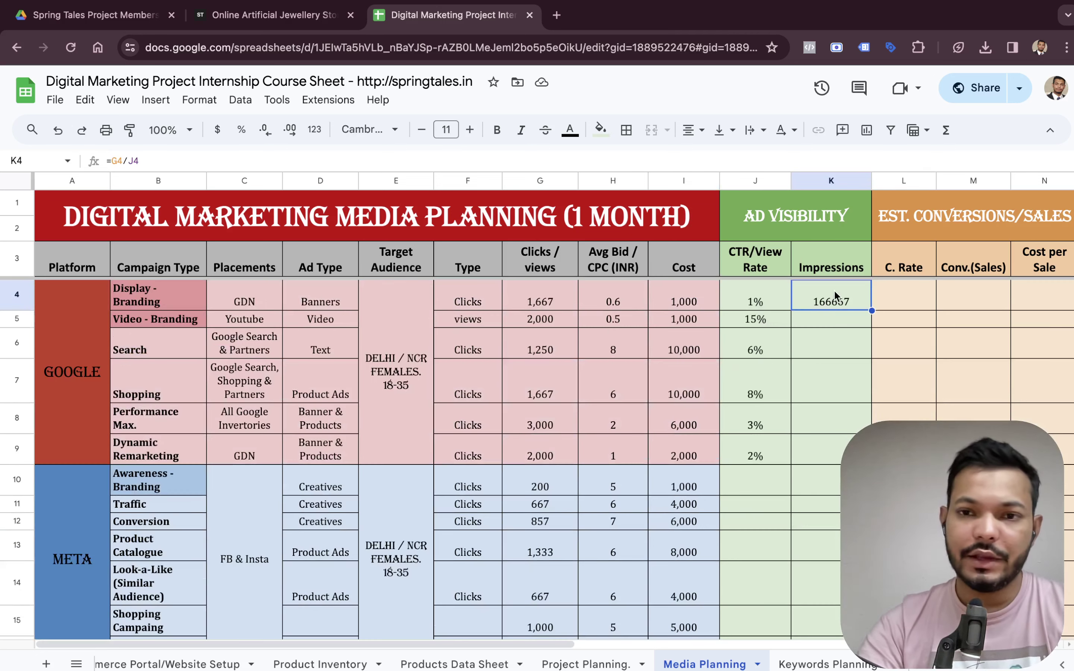
{"action": "key", "text": "ctrl+c"}
{"action": "key", "text": "Down"}
{"action": "key", "text": "ctrl+v"}
{"action": "key", "text": "Down"}
{"action": "key", "text": "ctrl+v"}
{"action": "key", "text": "Down"}
{"action": "key", "text": "ctrl+v"}
{"action": "key", "text": "Down"}
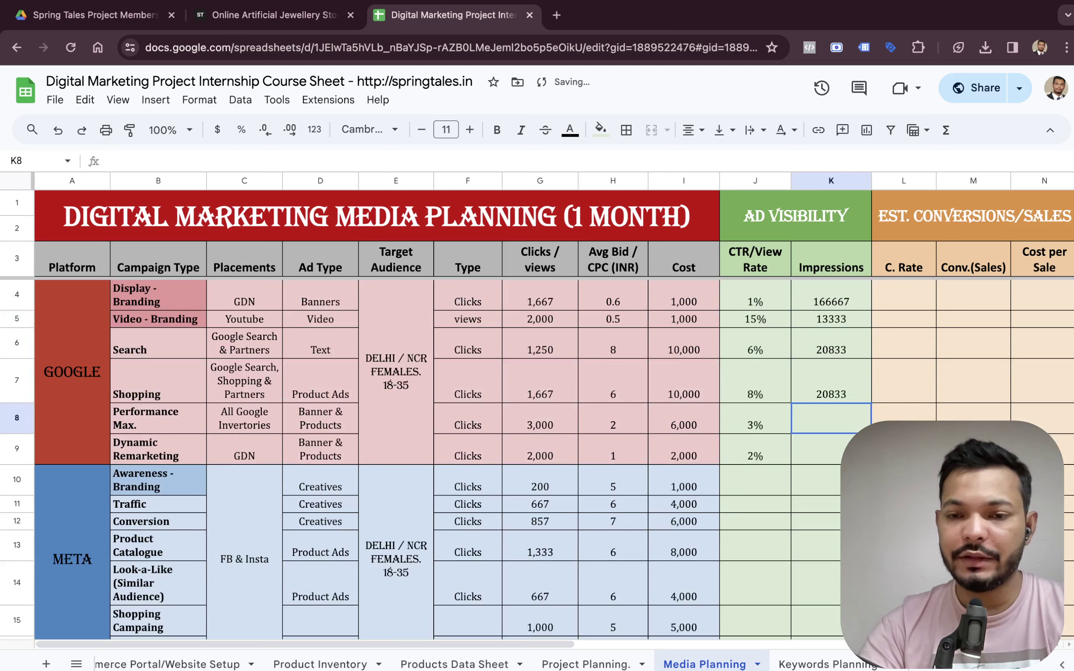
{"action": "key", "text": "ctrl+v"}
{"action": "key", "text": "Down"}
{"action": "key", "text": "ctrl+v"}
Set the CTR to 2% for the Meta Awareness - Branding and Traffic campaigns in J10:J11.
{"action": "key", "text": "Left"}
{"action": "key", "text": "Down"}
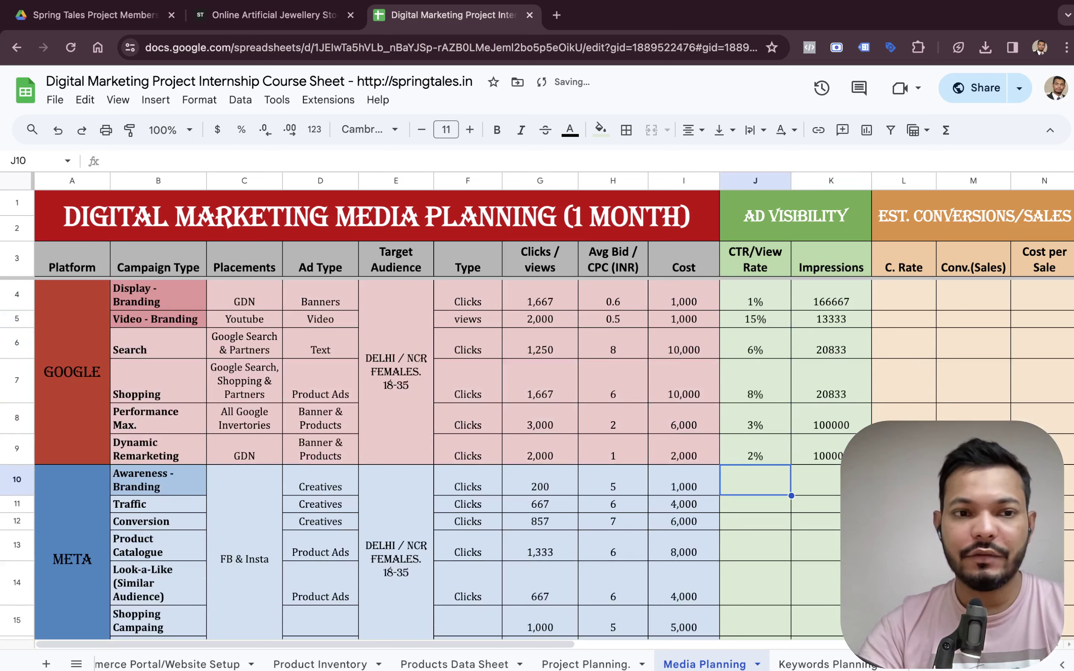
{"action": "scroll", "coordinate": [425, 444], "scroll_direction": "down", "scroll_amount": 2}
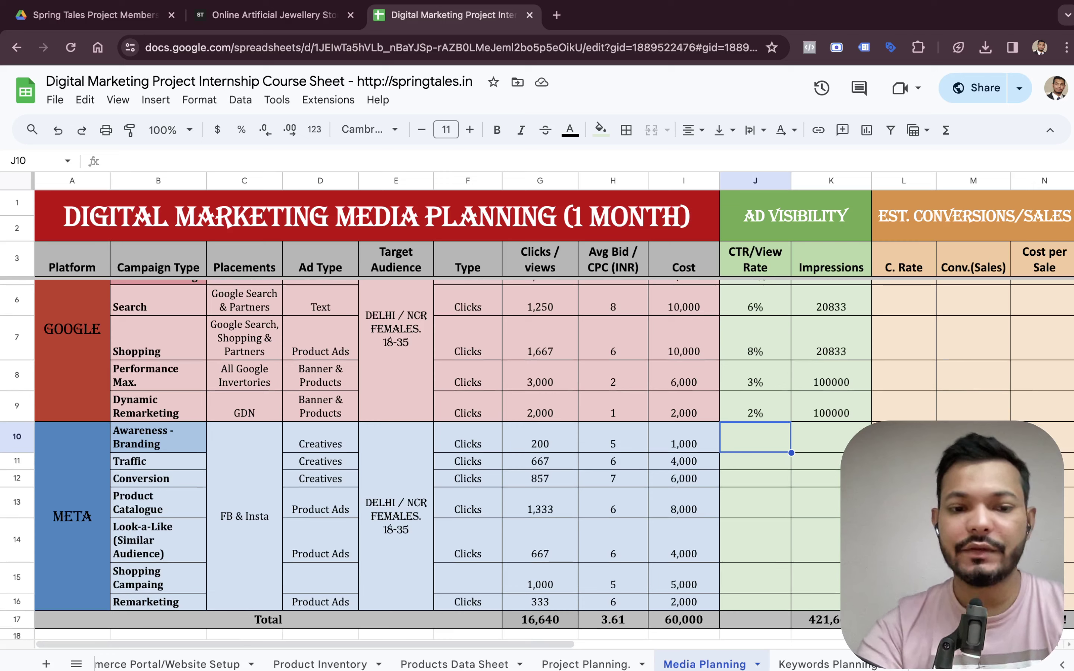
{"action": "type", "text": "="}
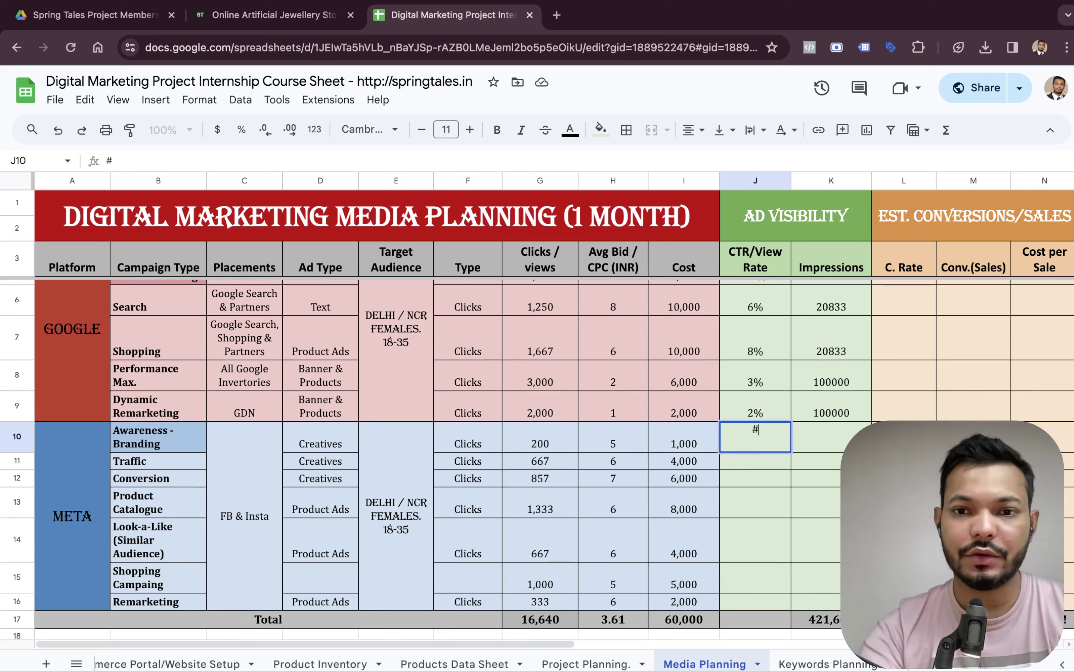
{"action": "key", "text": "BackSpace"}
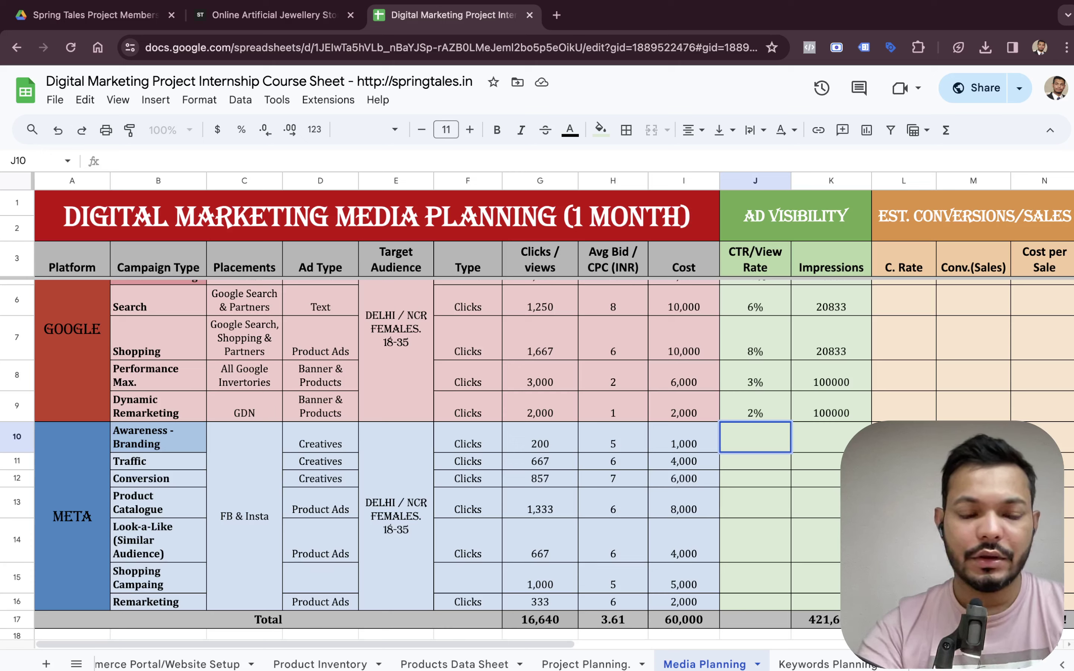
{"action": "type", "text": "2"}
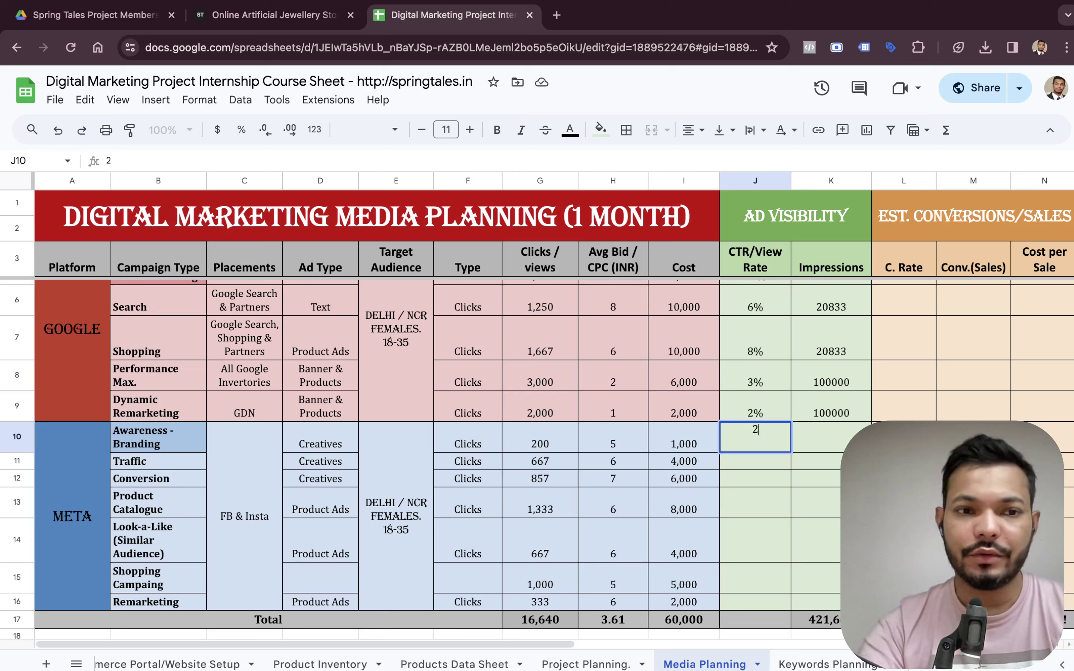
{"action": "key", "text": "Tab"}
{"action": "key", "text": "shift+Tab"}
{"action": "key", "text": "Return"}
{"action": "type", "text": "%"}
{"action": "key", "text": "Return"}
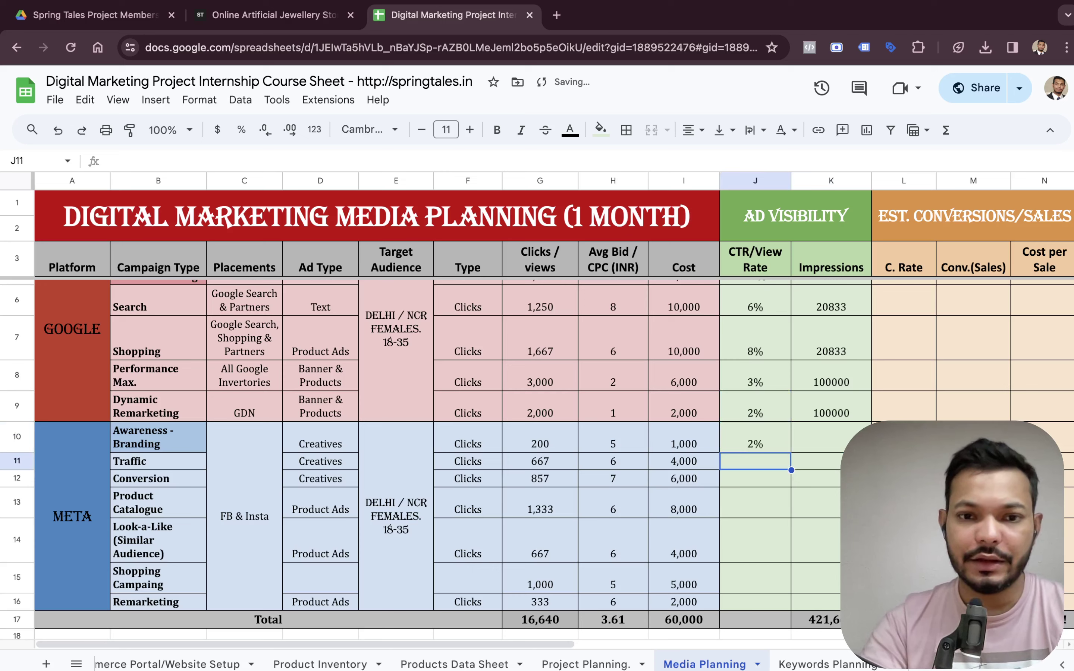
{"action": "type", "text": "2%"}
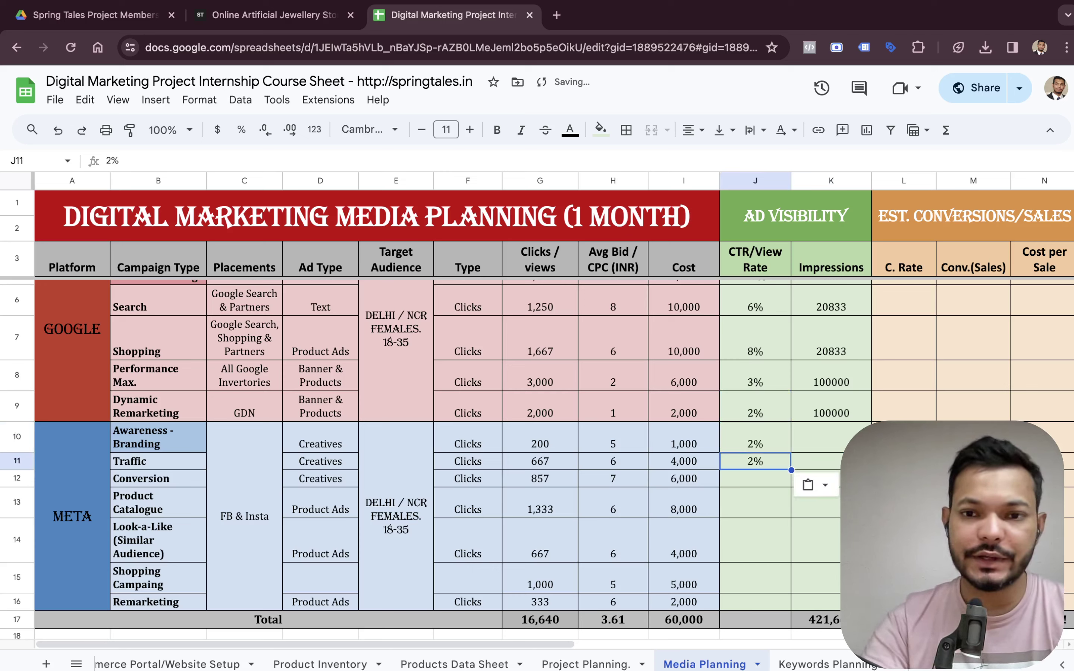
Set the CTR to 3% for the Meta Conversion, Product Catalogue, Look-a-Like, Shopping and Remarketing campaigns in J12:J16.
{"action": "key", "text": "Return"}
{"action": "type", "text": "3%"}
{"action": "key", "text": "Return"}
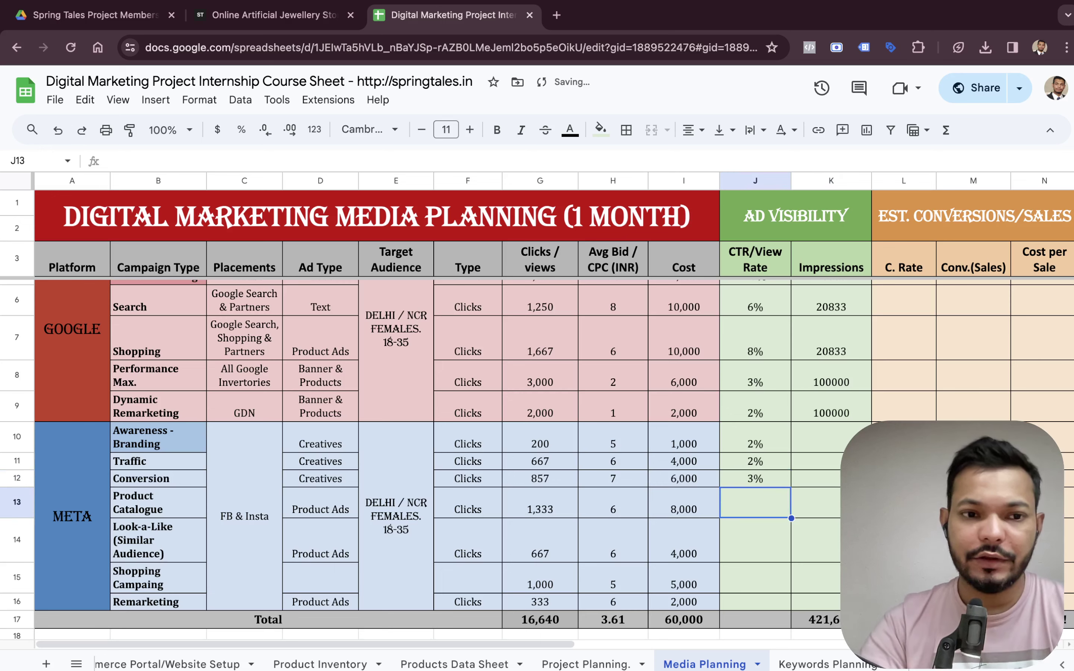
{"action": "type", "text": "3%"}
{"action": "key", "text": "Return"}
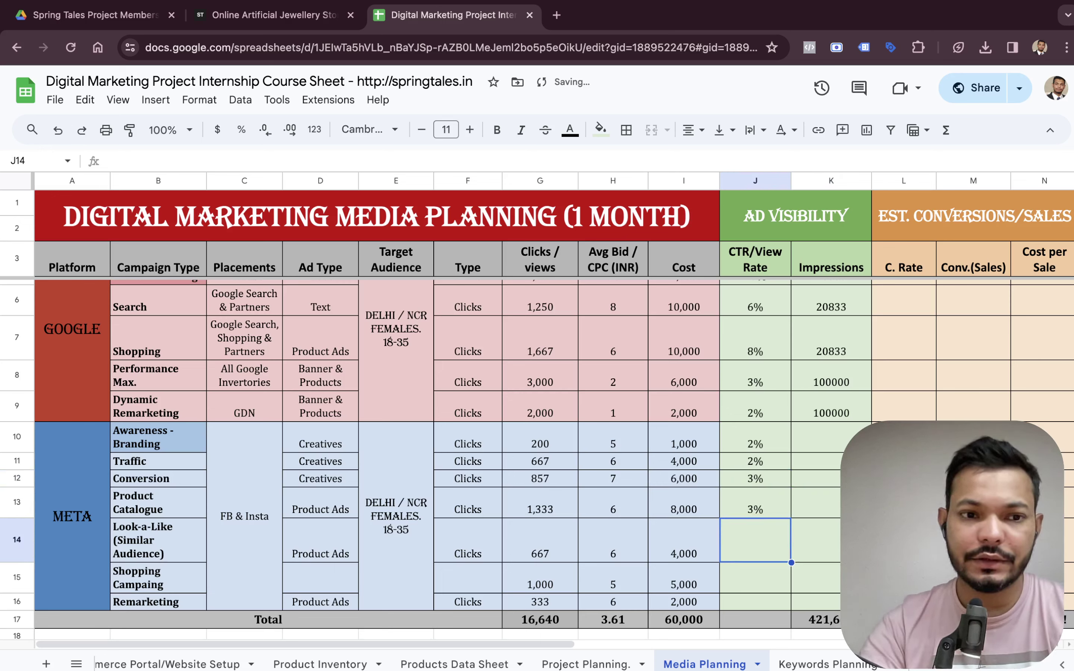
{"action": "type", "text": "3%"}
{"action": "key", "text": "Return"}
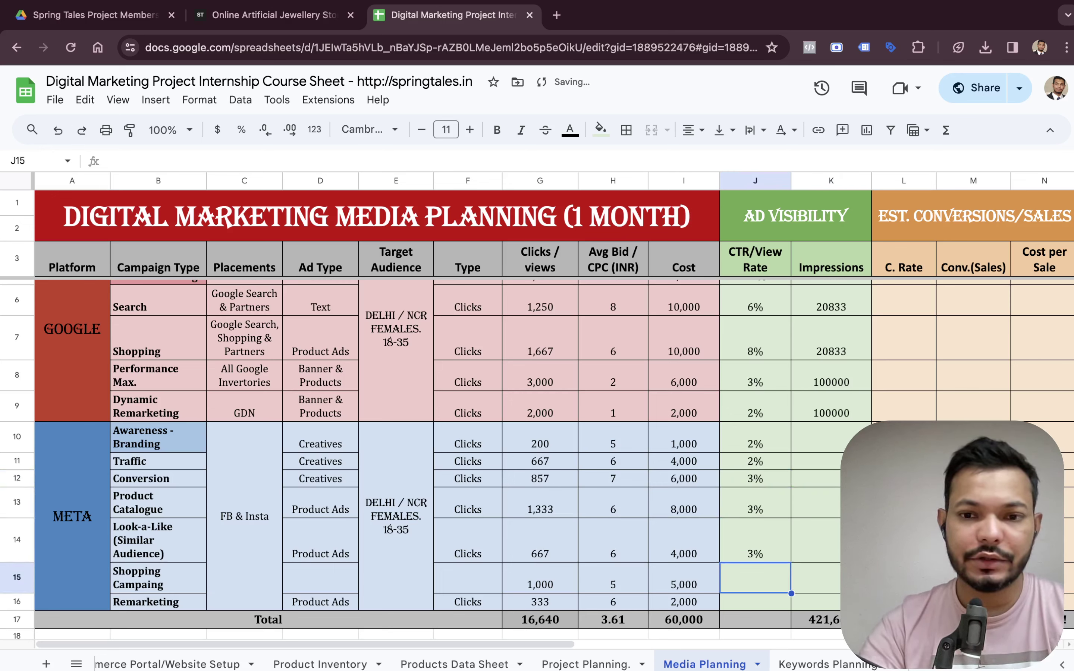
{"action": "type", "text": "3%"}
{"action": "key", "text": "Left"}
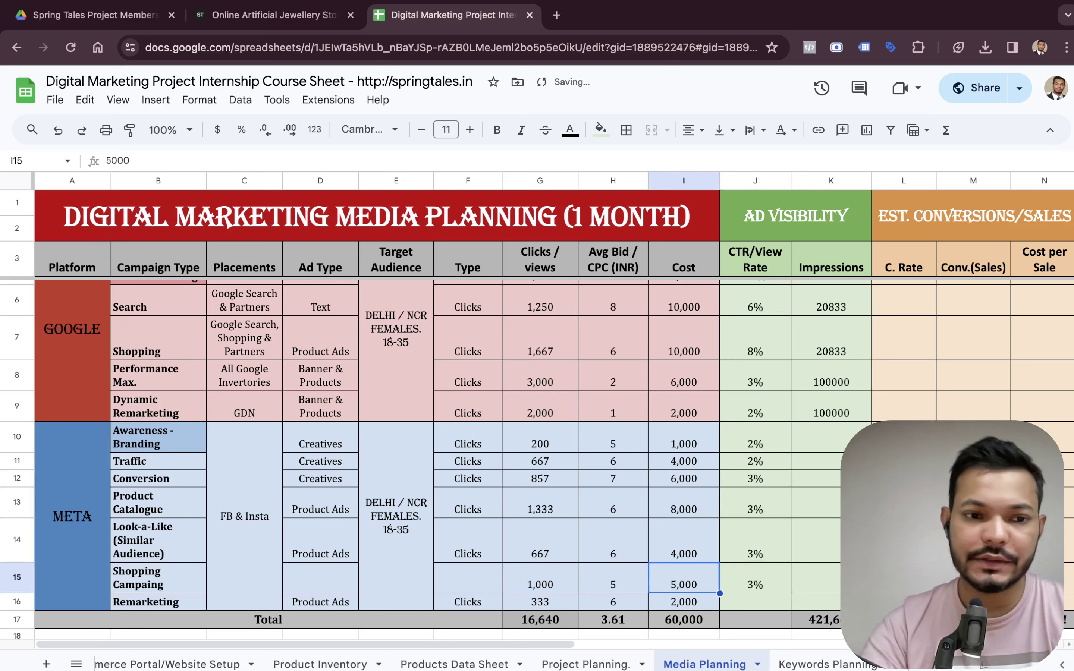
{"action": "left_click", "coordinate": [755, 602]}
{"action": "type", "text": "3%"}
{"action": "key", "text": "Tab"}
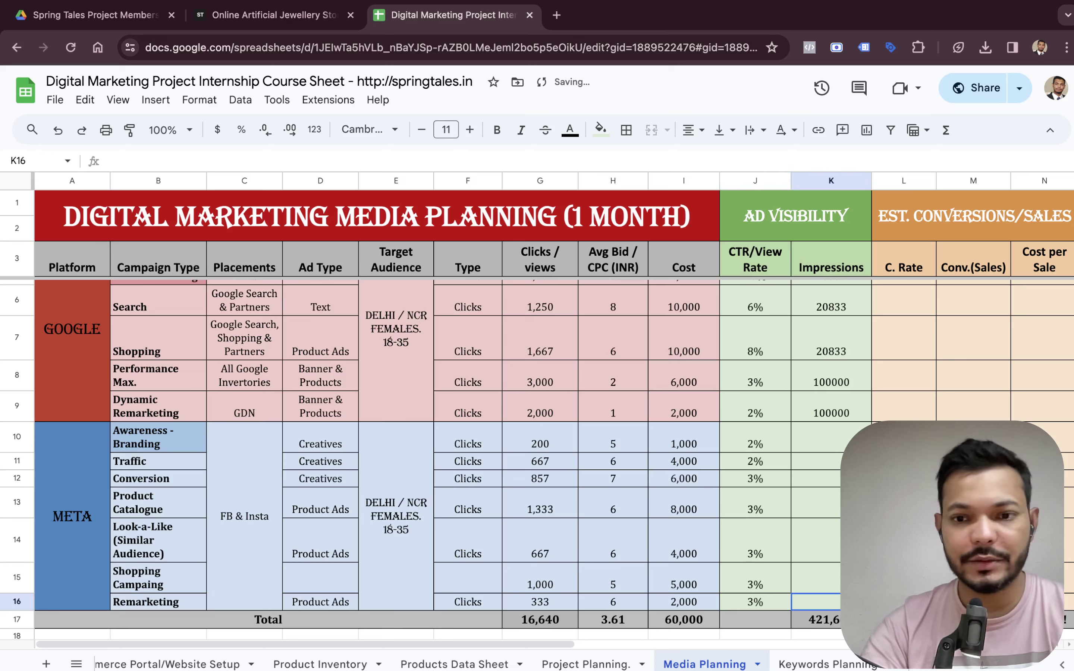
Set the Look-a-Like campaign's CTR in J14 first to 2.5% and finally to 2%.
{"action": "left_click", "coordinate": [754, 602]}
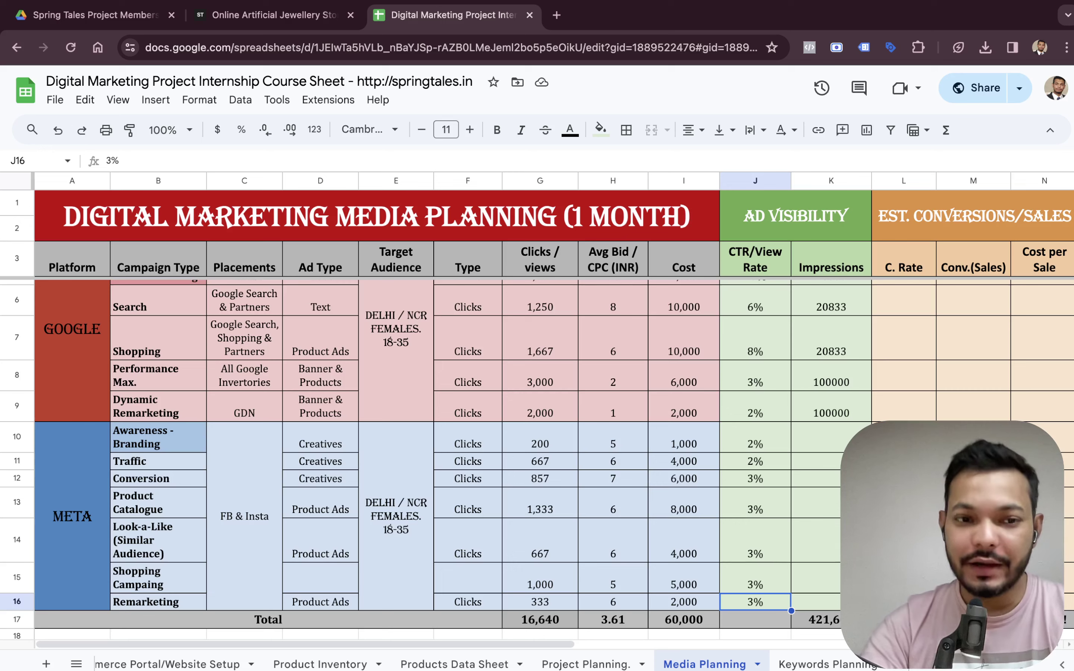
{"action": "key", "text": "Up"}
{"action": "key", "text": "Up"}
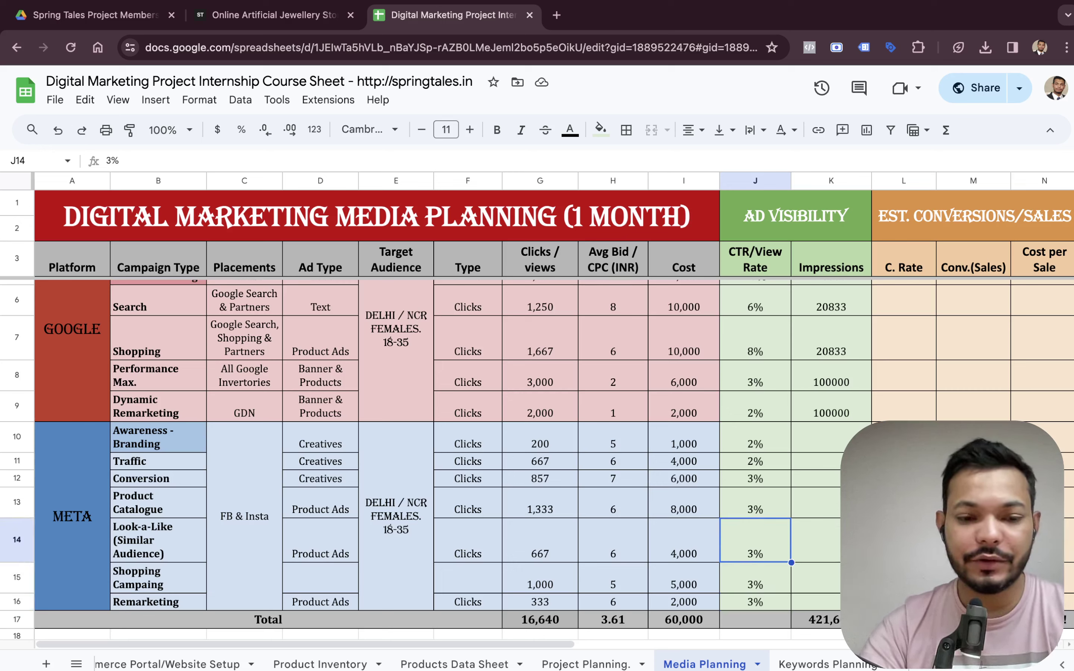
{"action": "type", "text": "2.5"}
{"action": "key", "text": "Tab"}
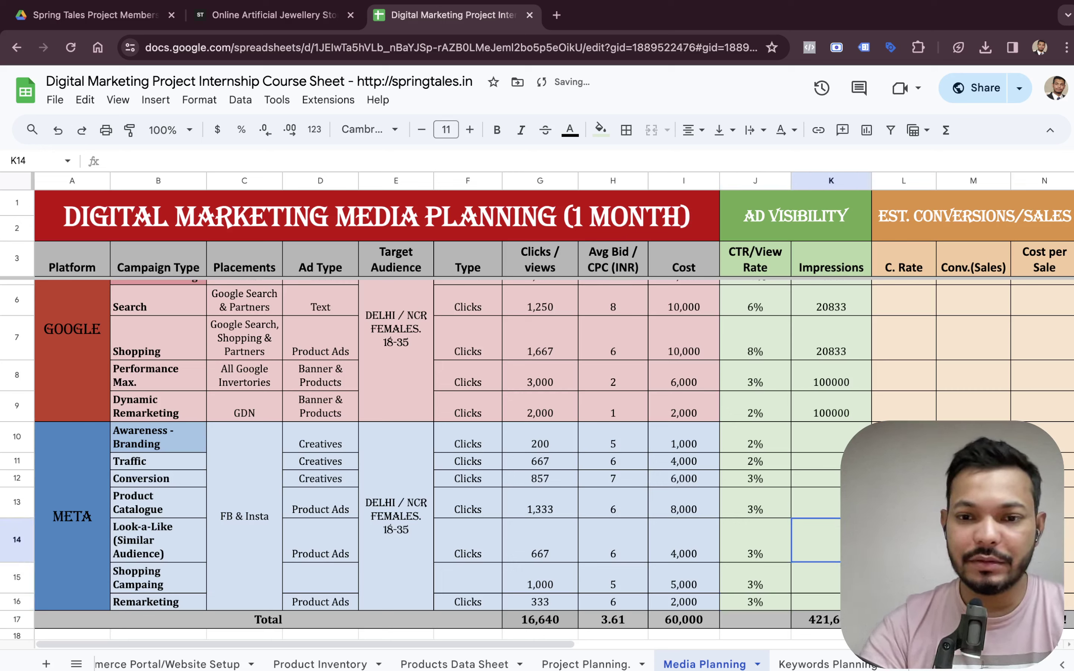
{"action": "key", "text": "Left"}
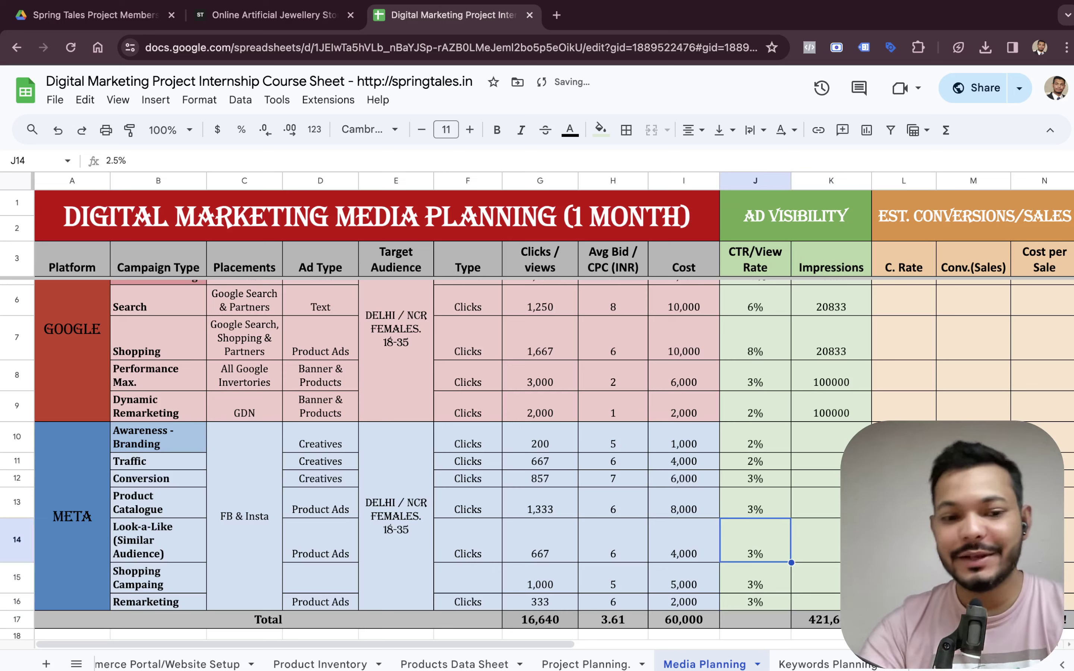
{"action": "type", "text": "2"}
{"action": "key", "text": "Tab"}
{"action": "key", "text": "Left"}
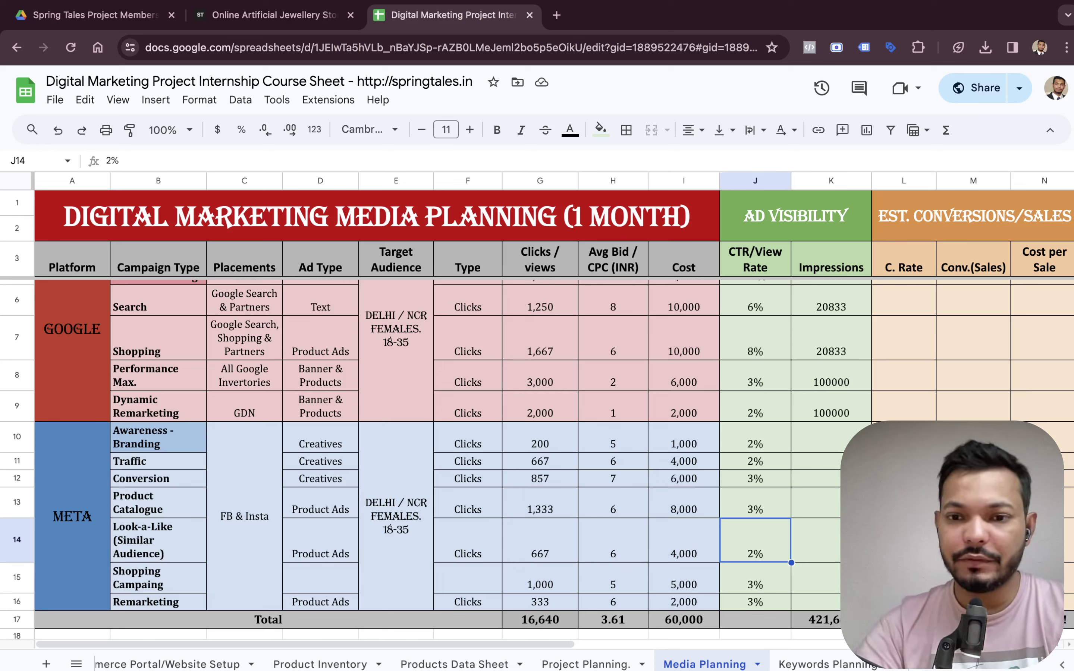
Copy the impressions formula from K9 to all Meta campaigns in K10:K16.
{"action": "key", "text": "Right"}
{"action": "key", "text": "Up"}
{"action": "key", "text": "Up"}
{"action": "key", "text": "Up"}
{"action": "key", "text": "Up"}
{"action": "key", "text": "Up"}
{"action": "key", "text": "ctrl+c"}
{"action": "key", "text": "Down"}
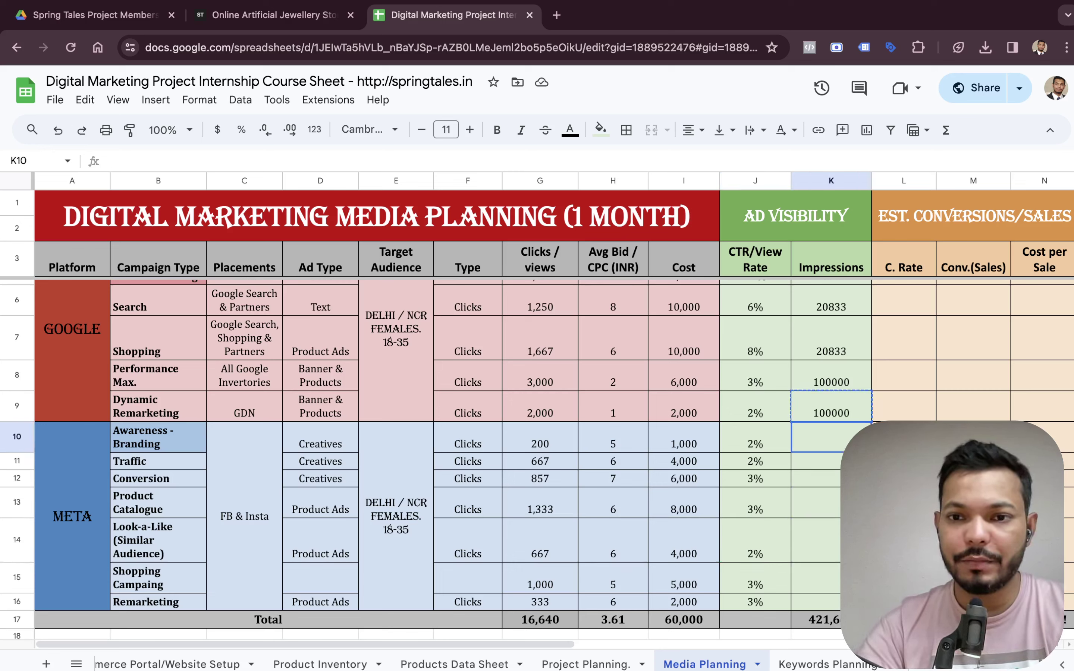
{"action": "key", "text": "ctrl+v"}
{"action": "key", "text": "Down"}
{"action": "key", "text": "ctrl+v"}
{"action": "key", "text": "Down"}
{"action": "key", "text": "ctrl+v"}
{"action": "key", "text": "Down"}
{"action": "key", "text": "ctrl+v"}
{"action": "key", "text": "Down"}
{"action": "key", "text": "ctrl+v"}
{"action": "key", "text": "Down"}
{"action": "key", "text": "ctrl+v"}
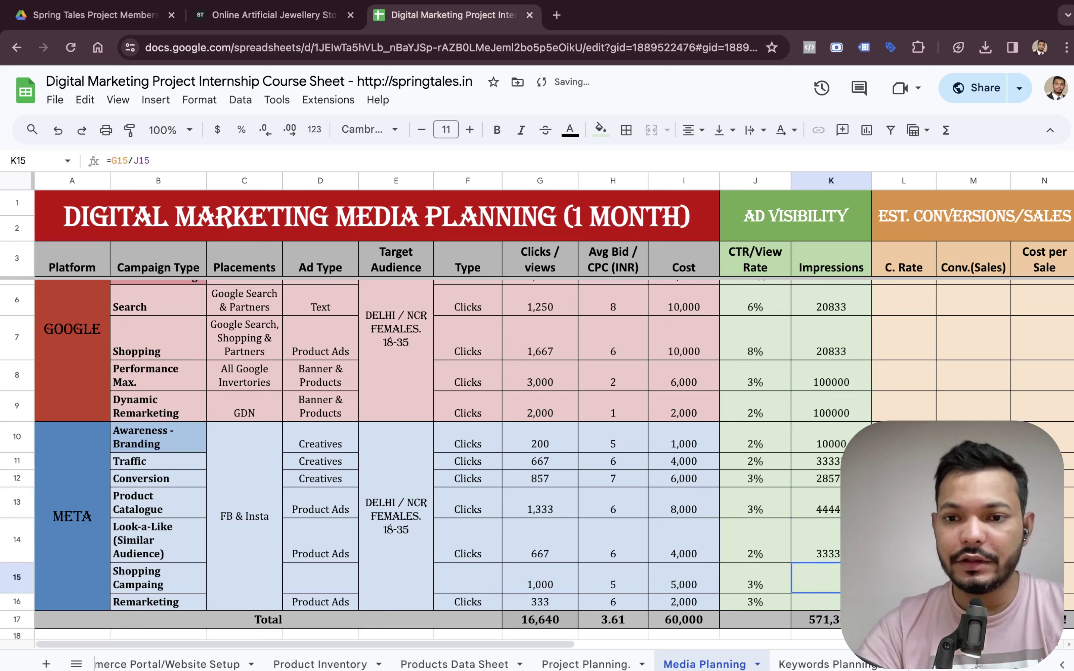
{"action": "key", "text": "Down"}
{"action": "key", "text": "ctrl+v"}
{"action": "key", "text": "Right"}
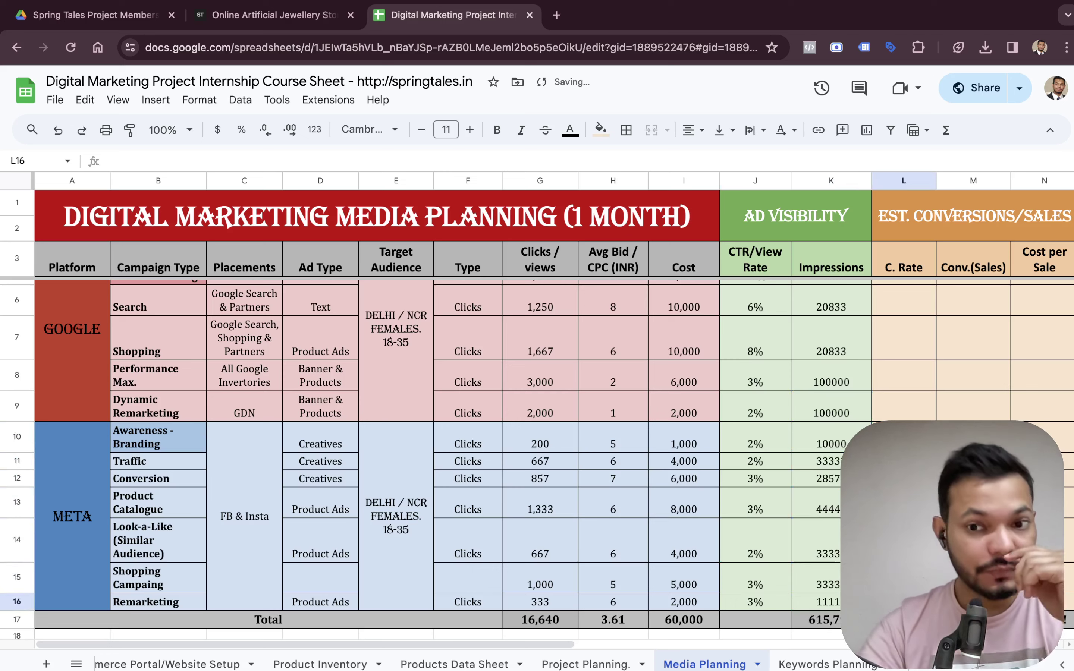
Set the Google Search campaign's conversion rate in L6 to 3%.
{"action": "scroll", "coordinate": [824, 356], "scroll_direction": "up", "scroll_amount": 2}
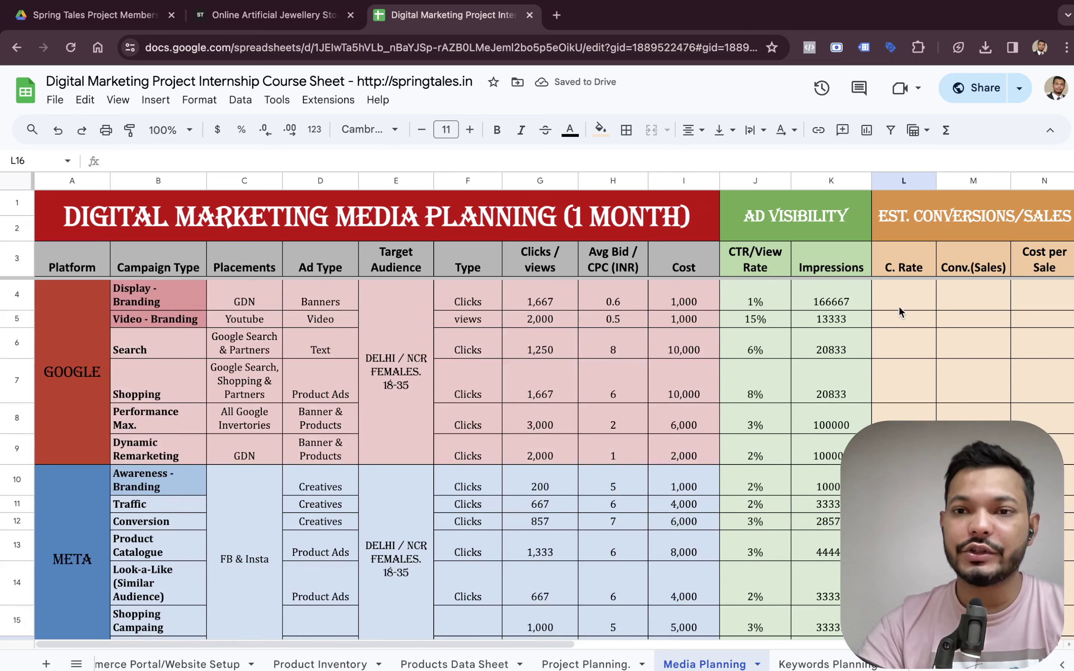
{"action": "left_click", "coordinate": [899, 310]}
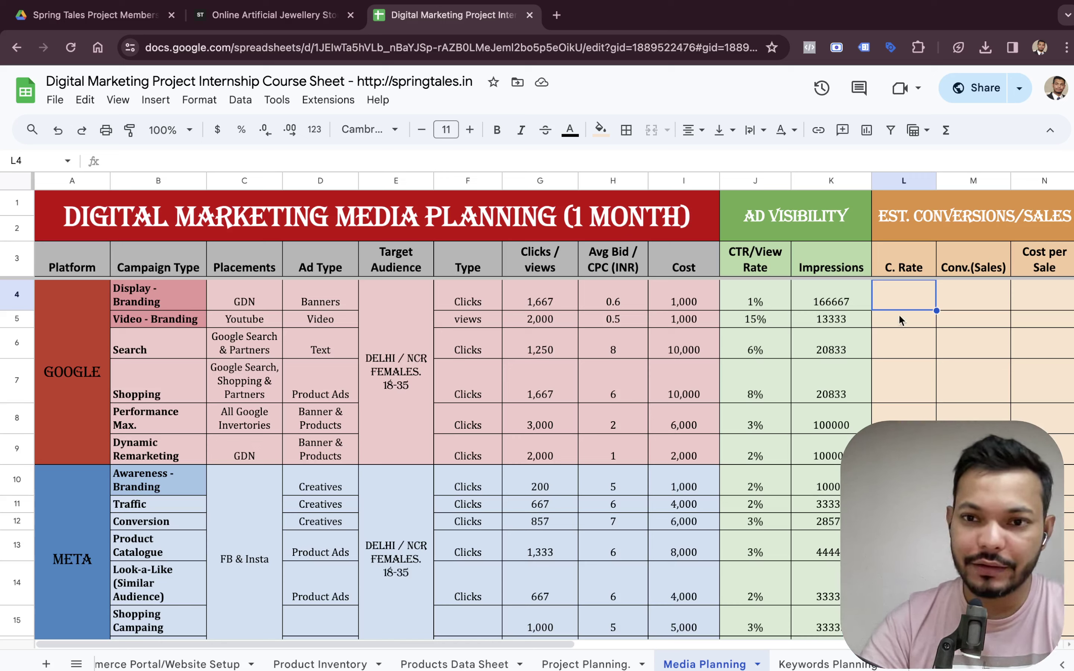
{"action": "left_click", "coordinate": [893, 349]}
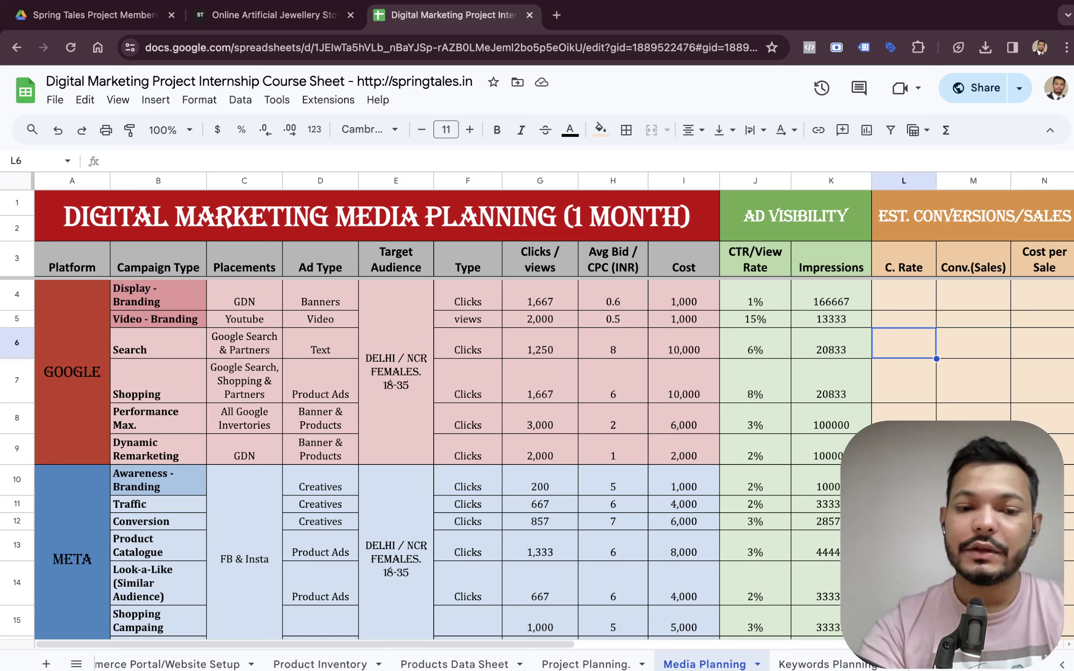
{"action": "type", "text": "3"}
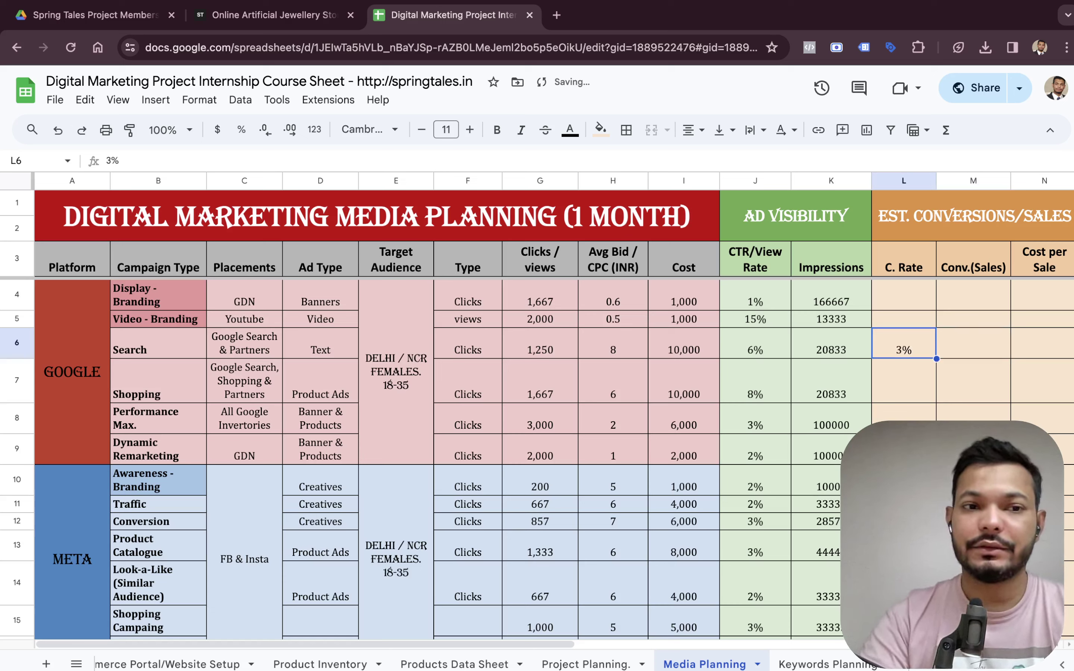
{"action": "key", "text": "Return"}
{"action": "key", "text": "Up"}
Set the Google Shopping campaign's conversion rate in L7 to 4%.
{"action": "key", "text": "ctrl+c"}
{"action": "key", "text": "Down"}
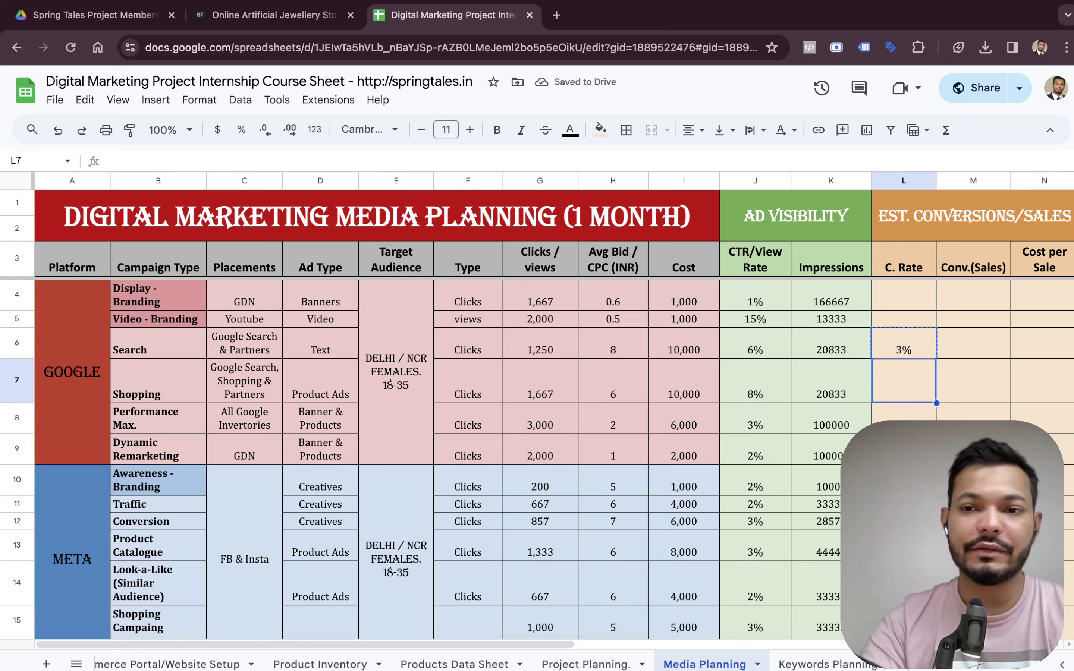
{"action": "key", "text": "ctrl+v"}
{"action": "type", "text": "4"}
{"action": "key", "text": "Tab"}
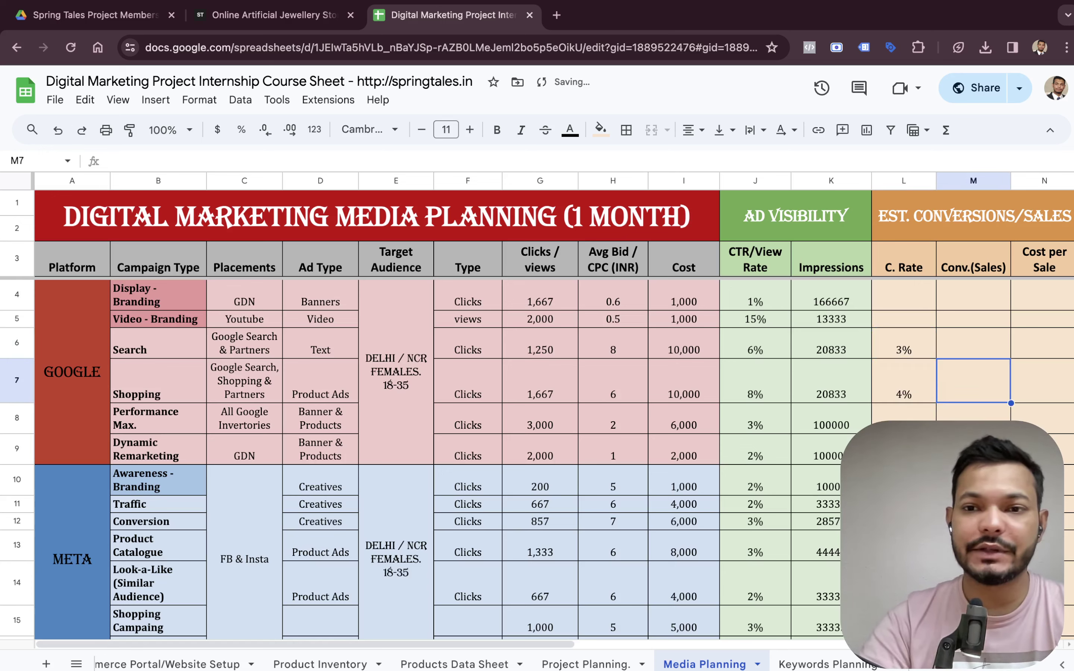
{"action": "left_click", "coordinate": [904, 380]}
{"action": "type", "text": "4"}
{"action": "key", "text": "Tab"}
{"action": "key", "text": "shift+Tab"}
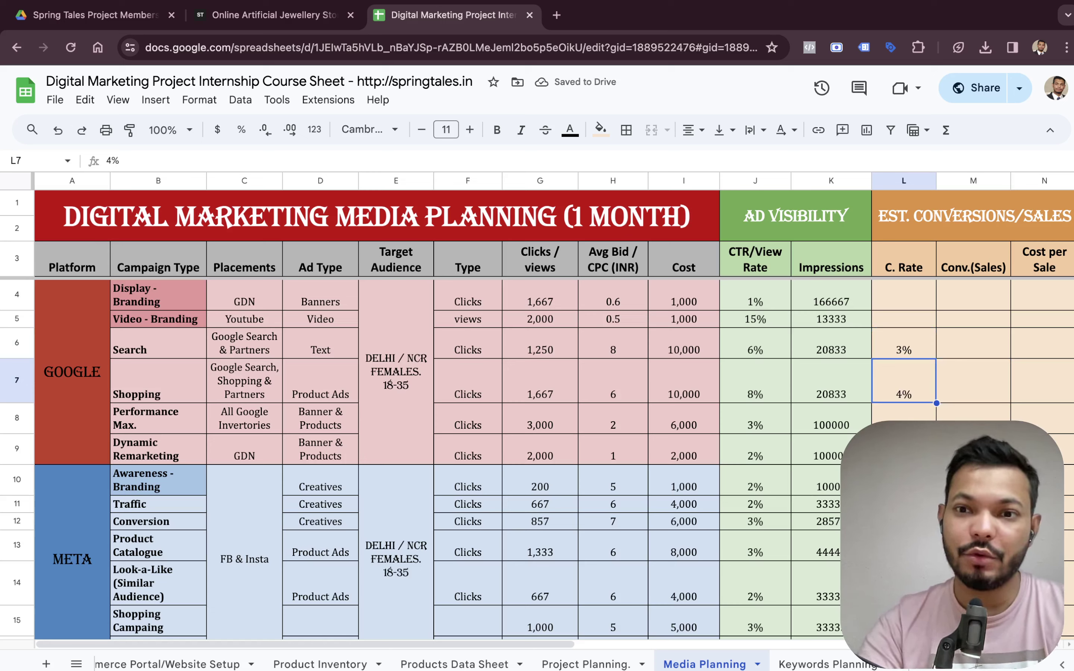
Set the Performance Max. campaign's conversion rate in L8 to 2%.
{"action": "left_click", "coordinate": [904, 417]}
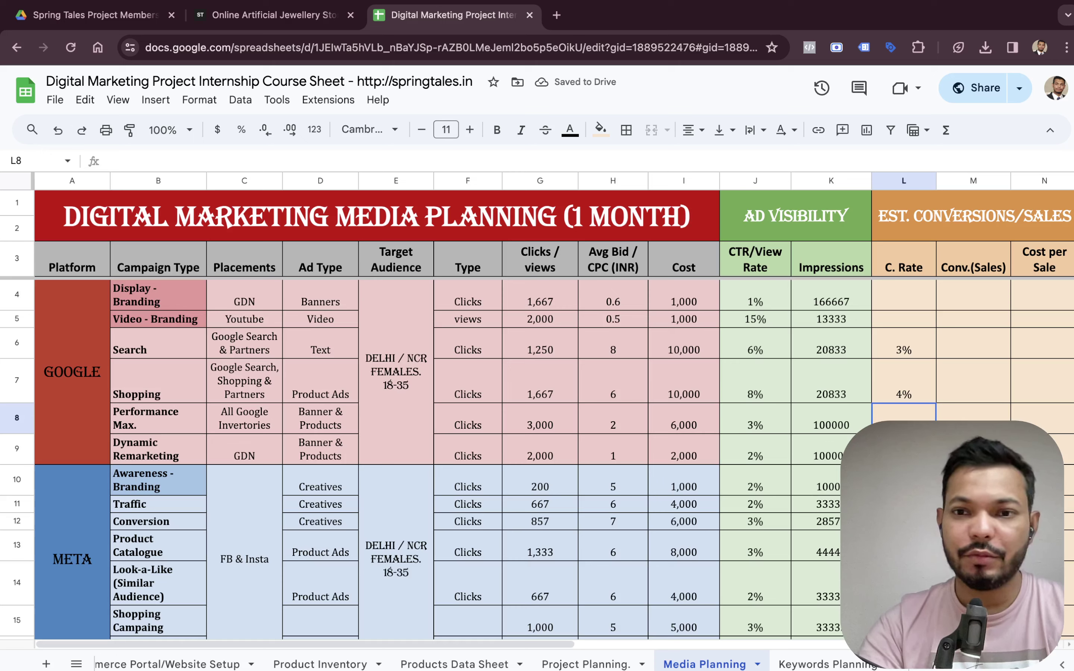
{"action": "type", "text": "2"}
{"action": "key", "text": "Tab"}
{"action": "key", "text": "shift+Tab"}
{"action": "key", "text": "Down"}
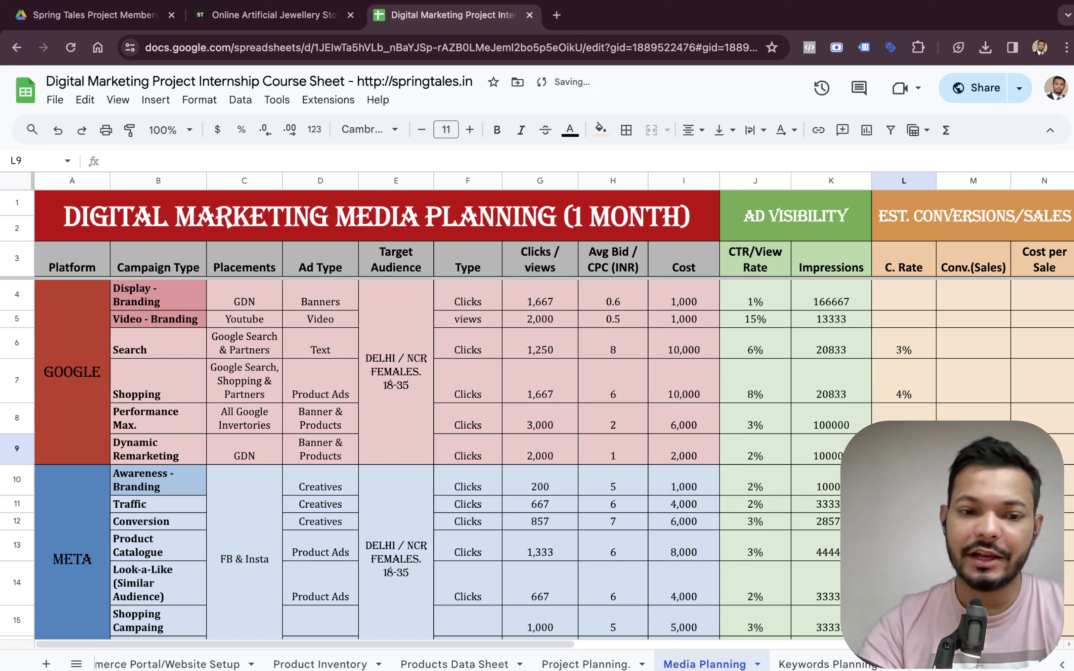
{"action": "key", "text": "Right"}
{"action": "key", "text": "Left"}
Enter NA for the Display - Branding campaign's conversion rate, conversions and cost per sale in L4:N4.
{"action": "key", "text": "Up"}
{"action": "key", "text": "Up"}
{"action": "key", "text": "Up"}
{"action": "key", "text": "Up"}
{"action": "key", "text": "Up"}
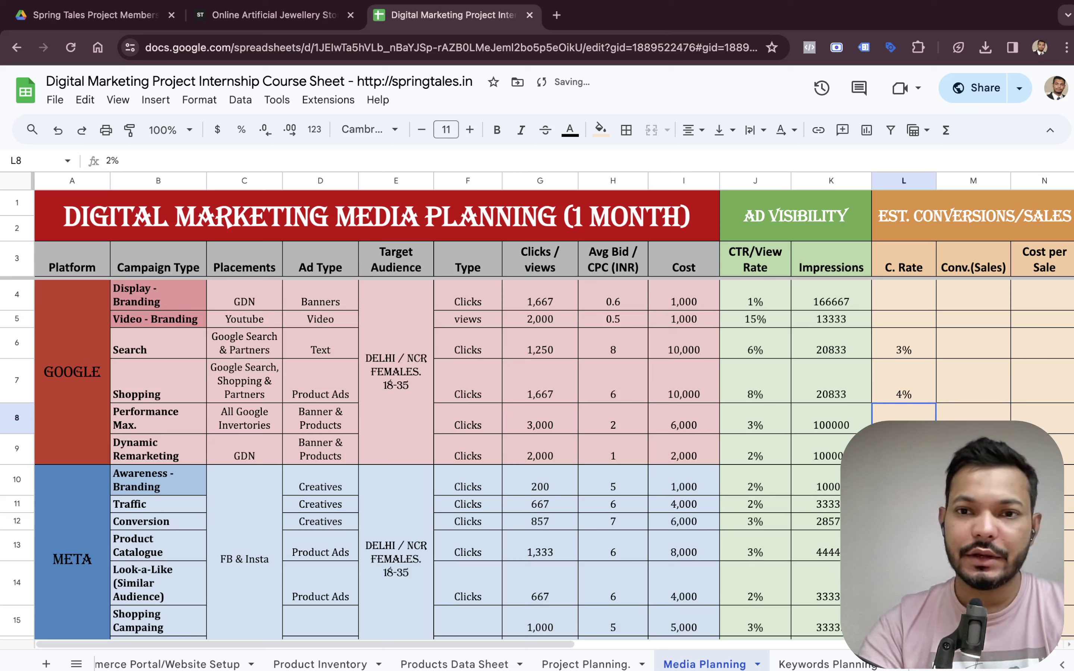
{"action": "type", "text": "NA"}
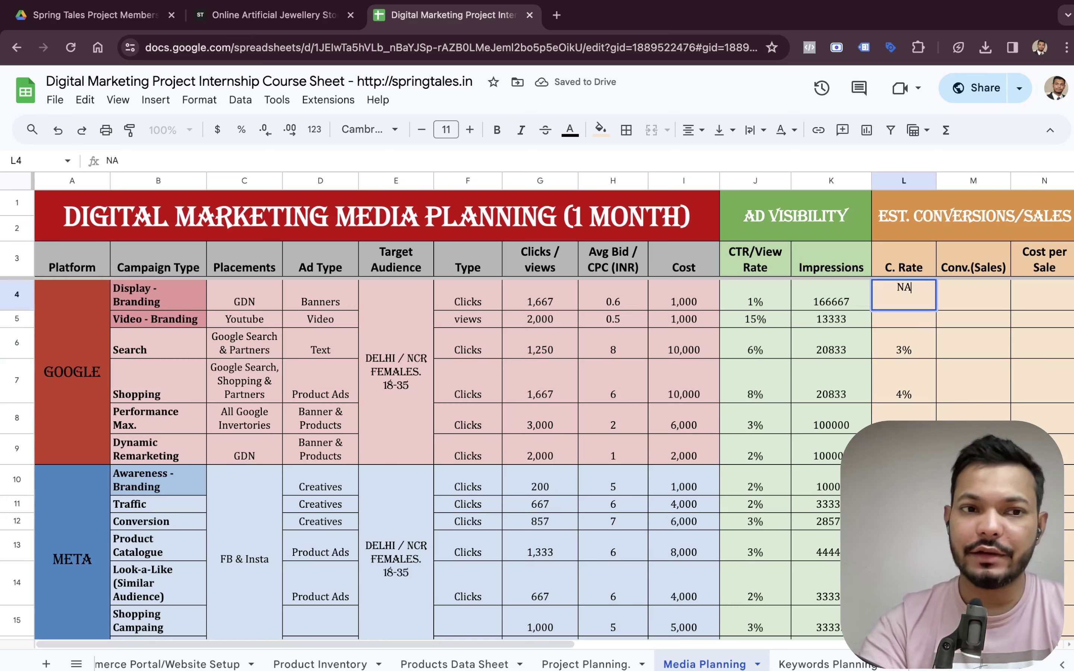
{"action": "key", "text": "Tab"}
{"action": "key", "text": "shift+Tab"}
{"action": "key", "text": "ctrl+c"}
{"action": "key", "text": "Tab"}
{"action": "key", "text": "ctrl+v"}
{"action": "key", "text": "Tab"}
{"action": "key", "text": "ctrl+v"}
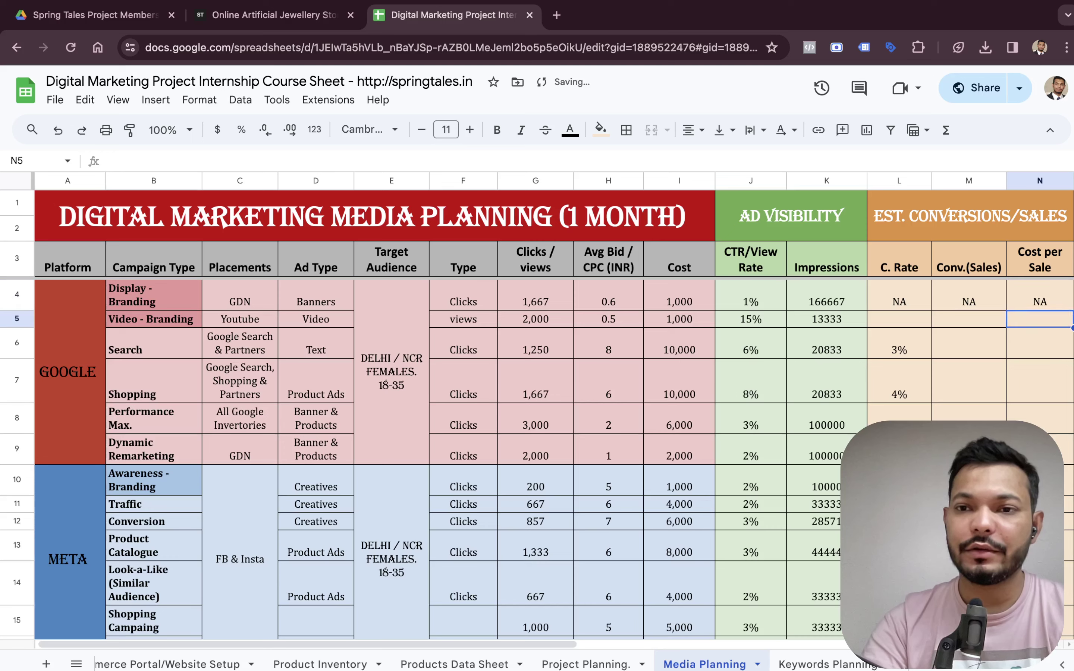
Copy NA into the Video - Branding campaign's conversion rate, conversions and cost per sale in L5:N5.
{"action": "key", "text": "Down"}
{"action": "key", "text": "Left"}
{"action": "key", "text": "Left"}
{"action": "key", "text": "ctrl+v"}
{"action": "key", "text": "Tab"}
{"action": "key", "text": "ctrl+v"}
{"action": "key", "text": "Tab"}
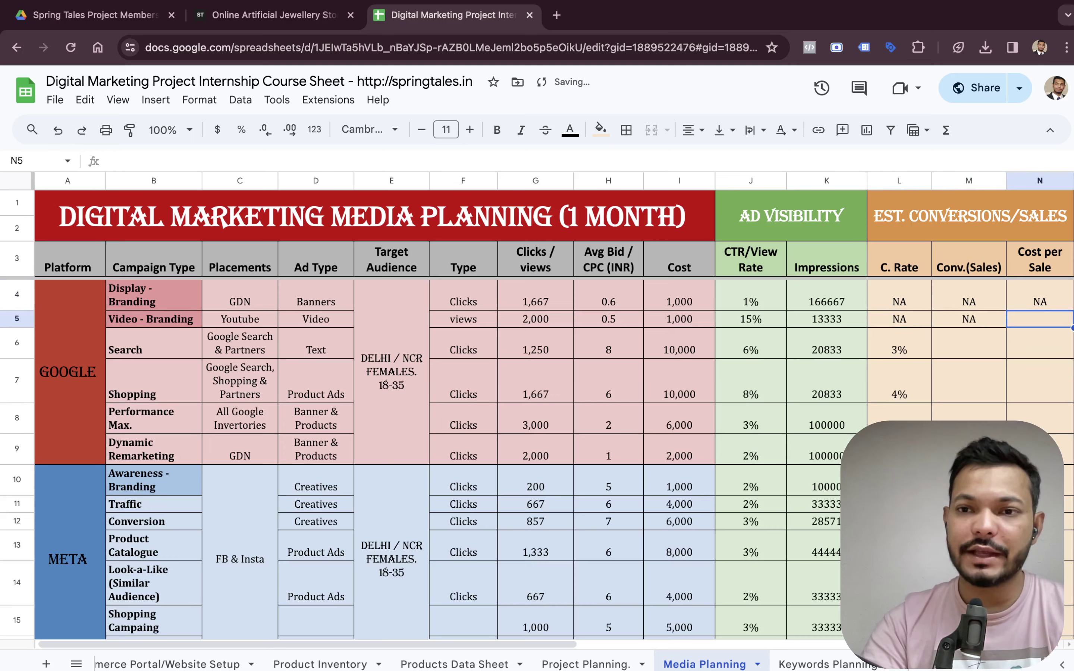
{"action": "key", "text": "ctrl+v"}
{"action": "scroll", "coordinate": [444, 444], "scroll_direction": "down", "scroll_amount": 1}
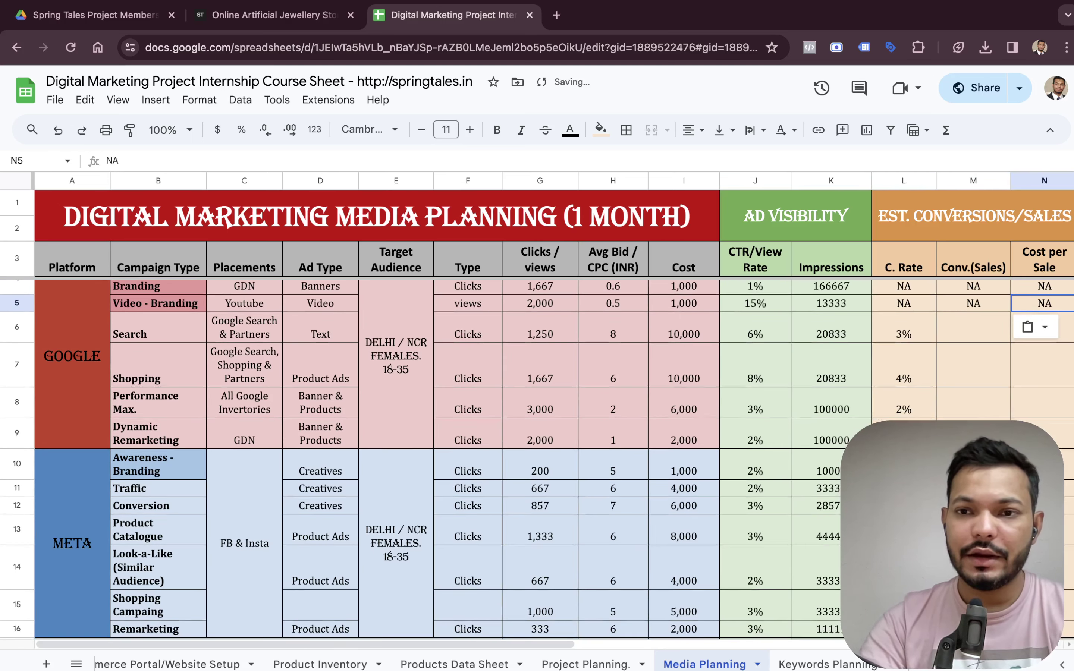
Calculate the Search campaign's conversions in M6 with the formula =L6*G6.
{"action": "scroll", "coordinate": [444, 444], "scroll_direction": "up", "scroll_amount": 1}
{"action": "left_click", "coordinate": [976, 352]}
{"action": "type", "text": "=L6"}
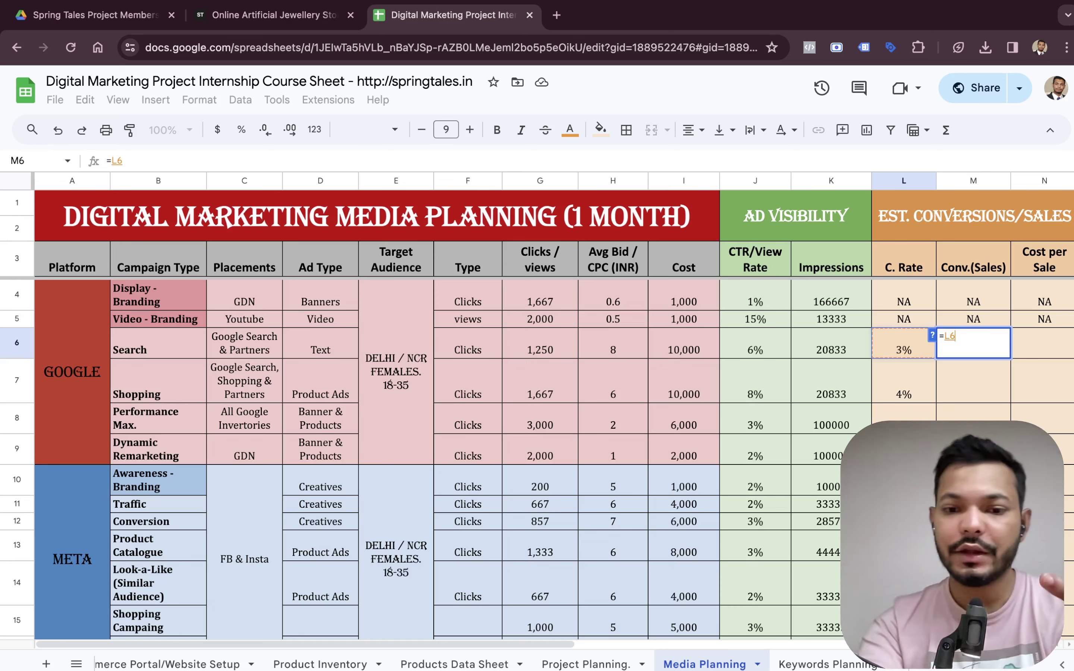
{"action": "type", "text": "*"}
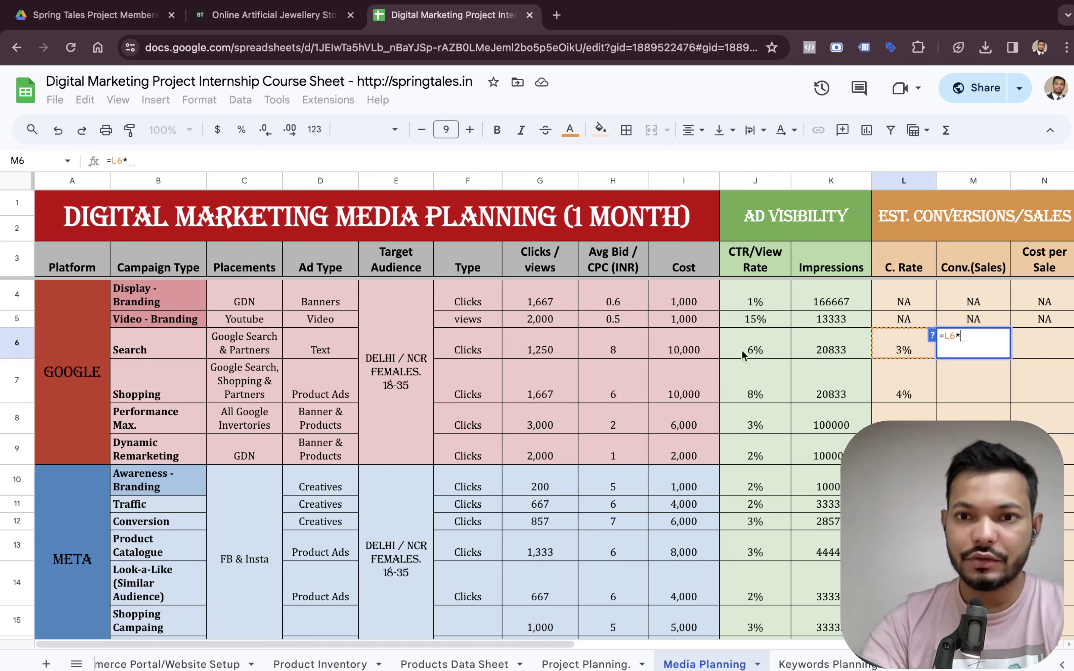
{"action": "left_click", "coordinate": [550, 347]}
{"action": "key", "text": "Return"}
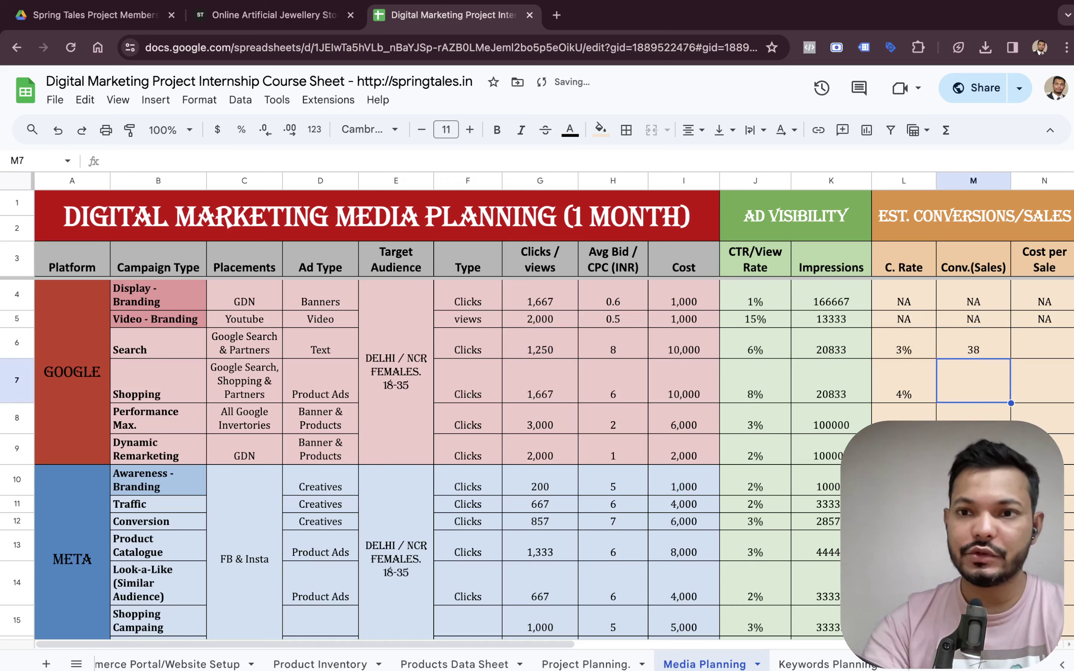
Copy the conversions formula from M6 to the Shopping, Performance Max. and Dynamic Remarketing campaigns in M7:M9.
{"action": "key", "text": "Up"}
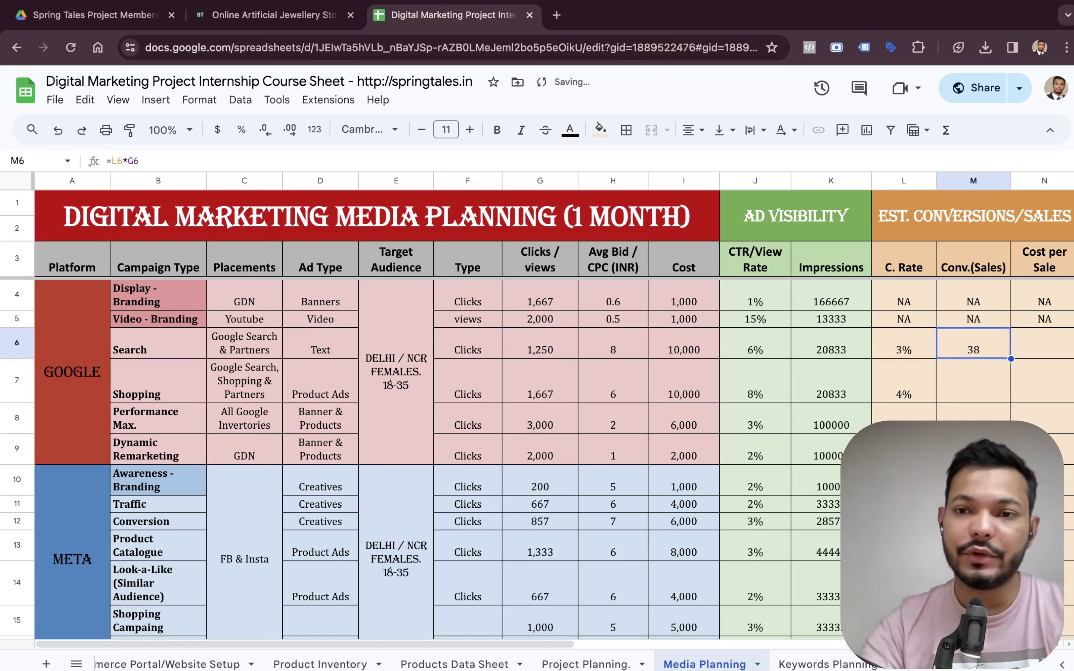
{"action": "key", "text": "ctrl+c"}
{"action": "left_click", "coordinate": [973, 380]}
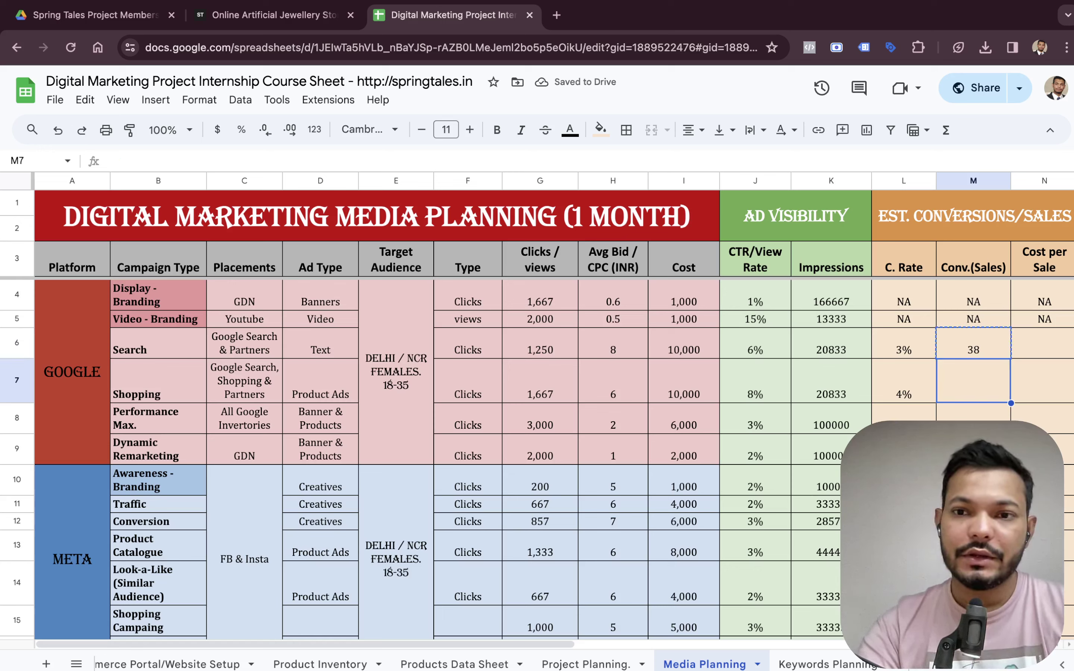
{"action": "key", "text": "ctrl+v"}
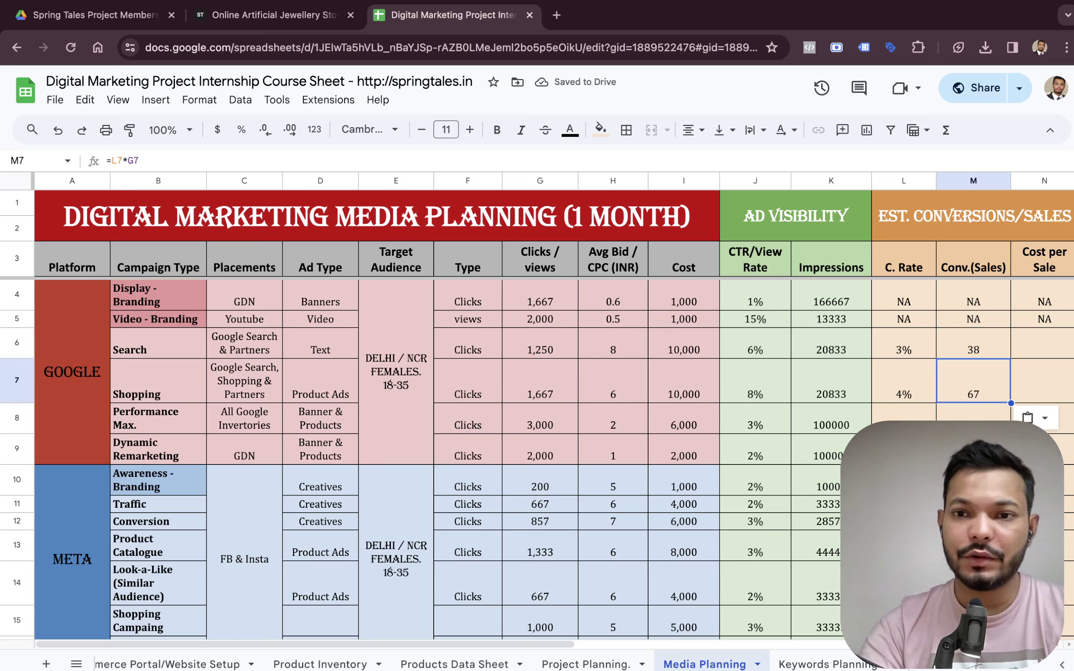
{"action": "left_click", "coordinate": [973, 417]}
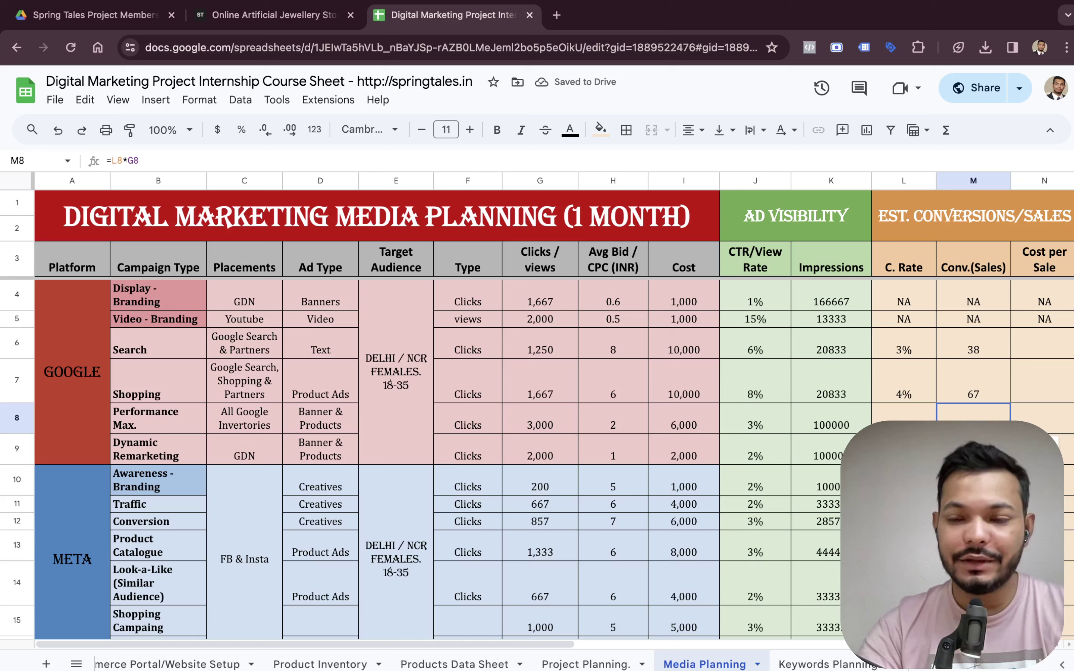
{"action": "left_click", "coordinate": [973, 449]}
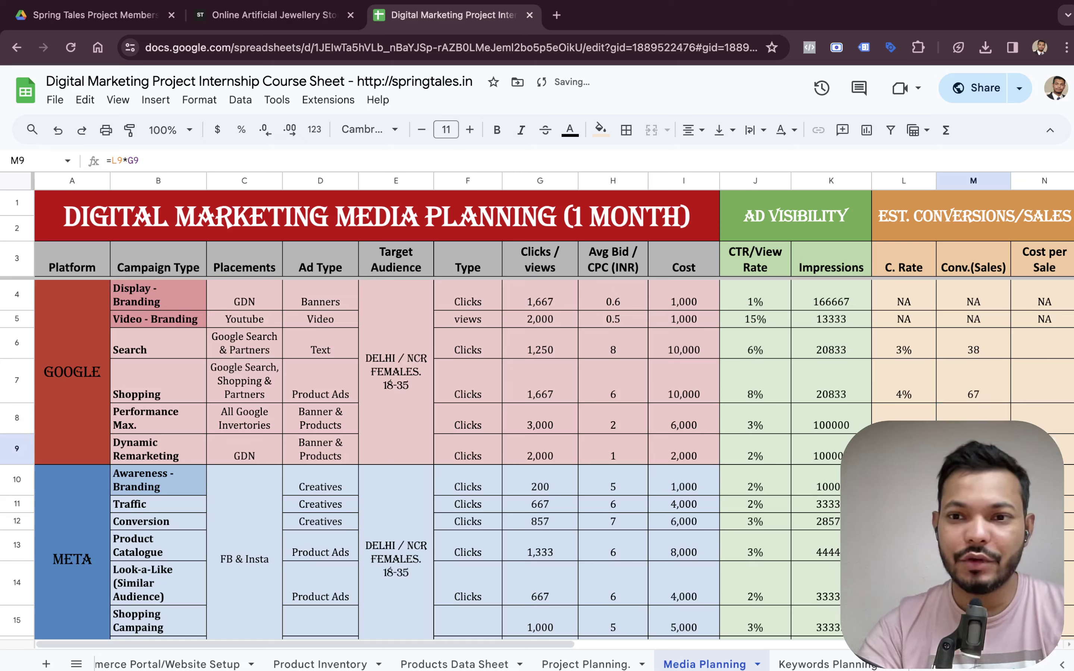